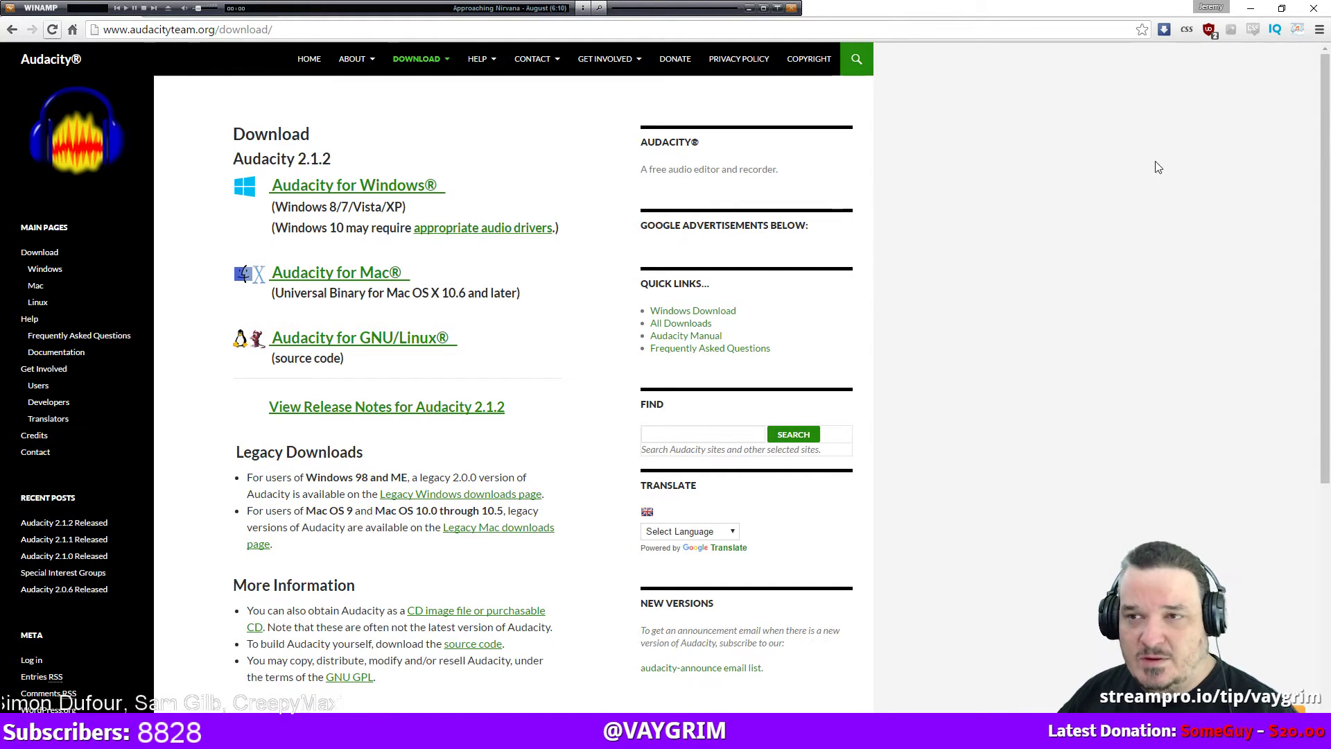
# Switch to Audacity, close the Winamp bar covering it, and bring up the Libraries preferences for MP3 and FFmpeg.
pyautogui.click(1250, 8)
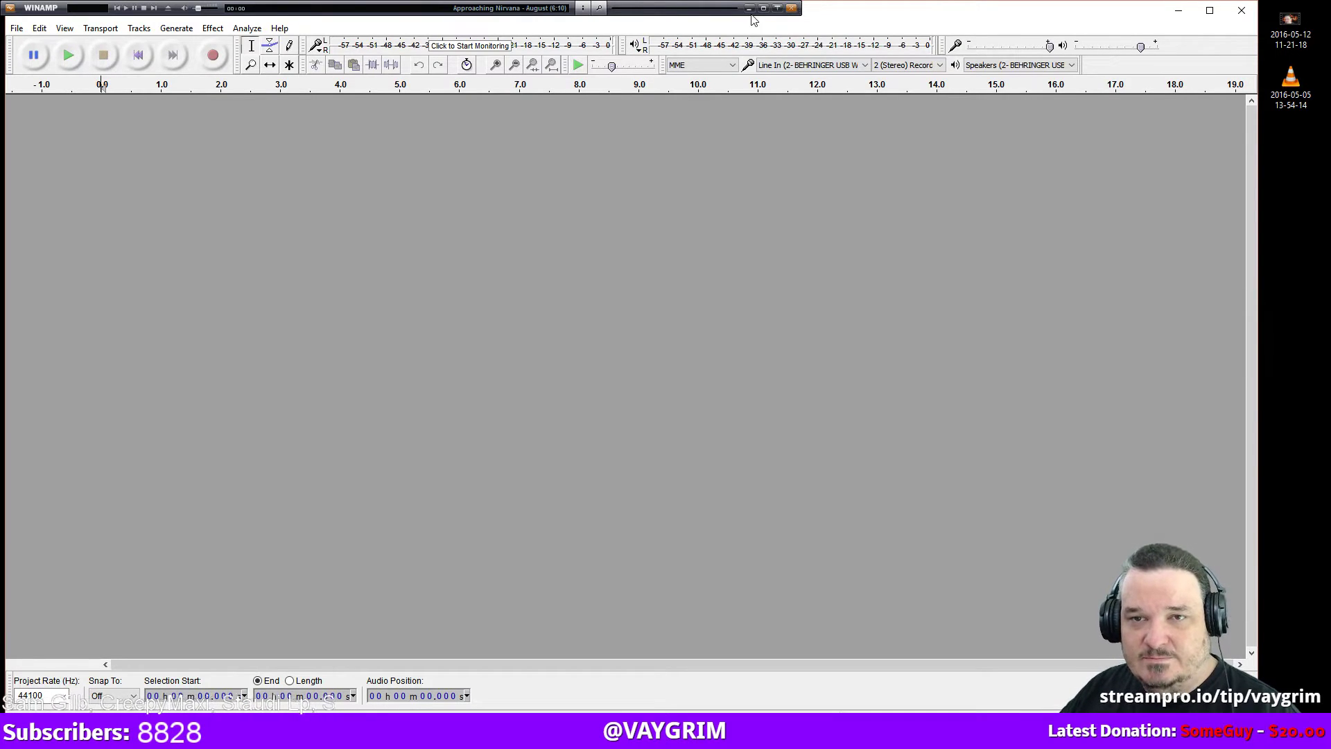
pyautogui.click(790, 8)
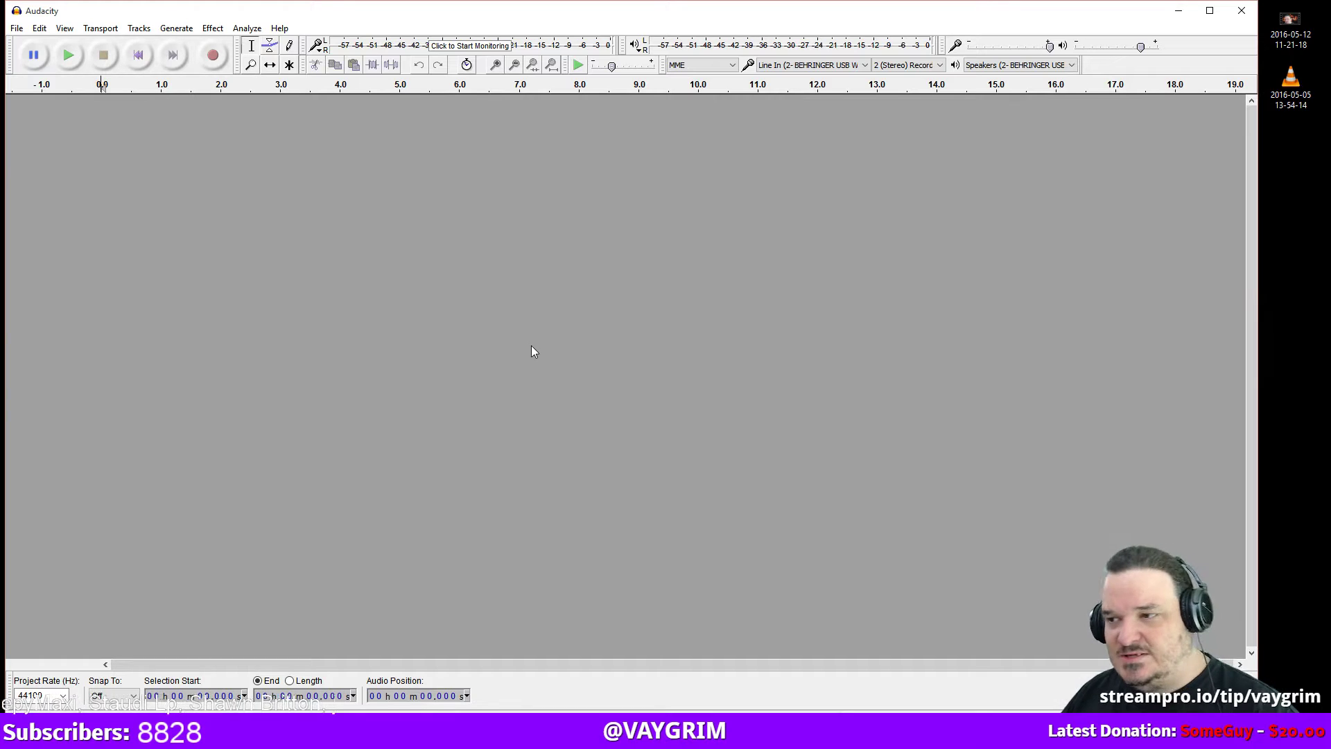
pyautogui.click(40, 28)
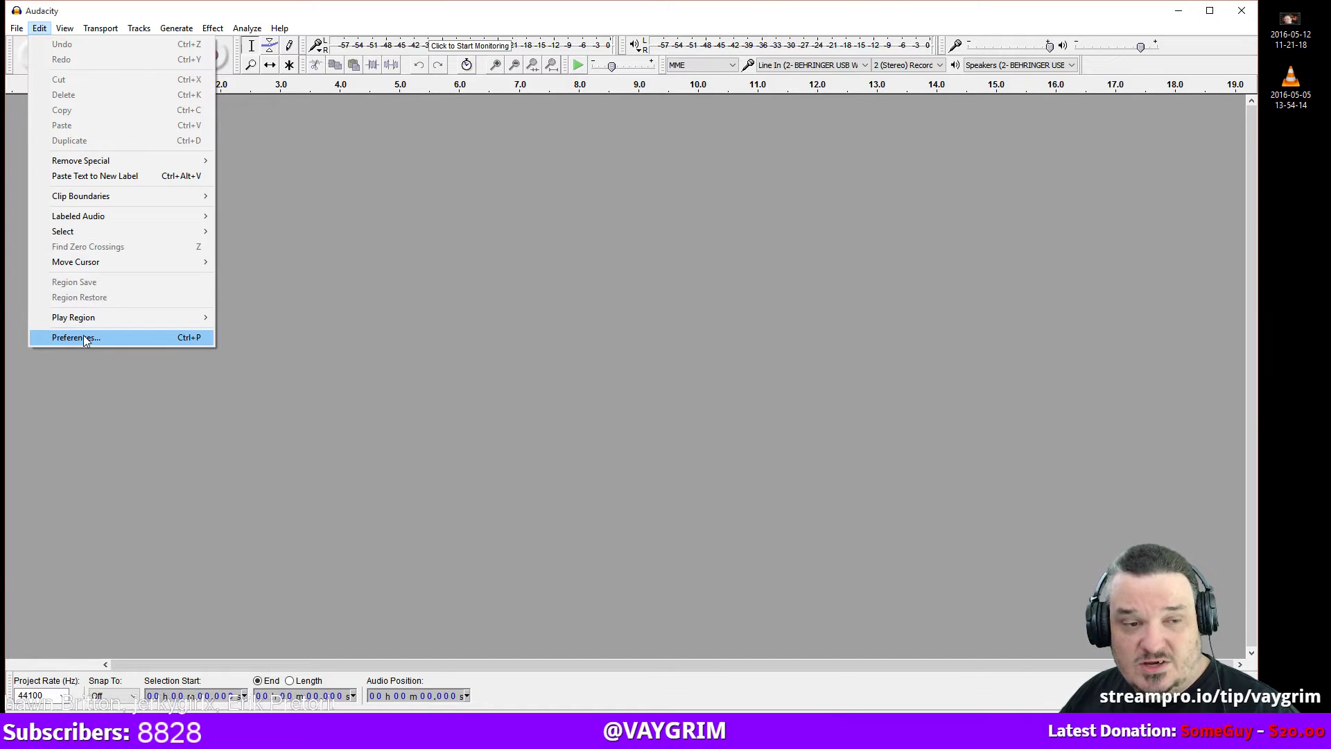
pyautogui.click(83, 337)
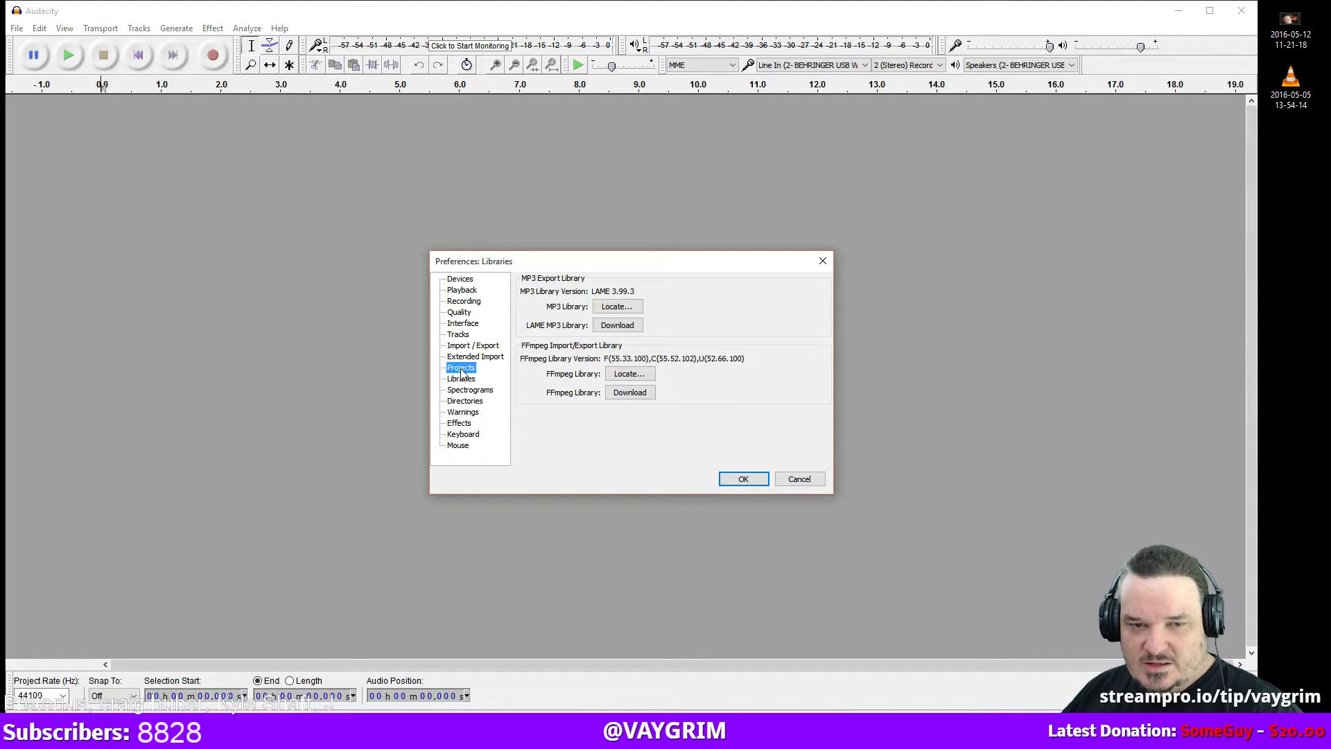
pyautogui.press('Down')
pyautogui.press('Up')
pyautogui.press('Up')
pyautogui.press('Up')
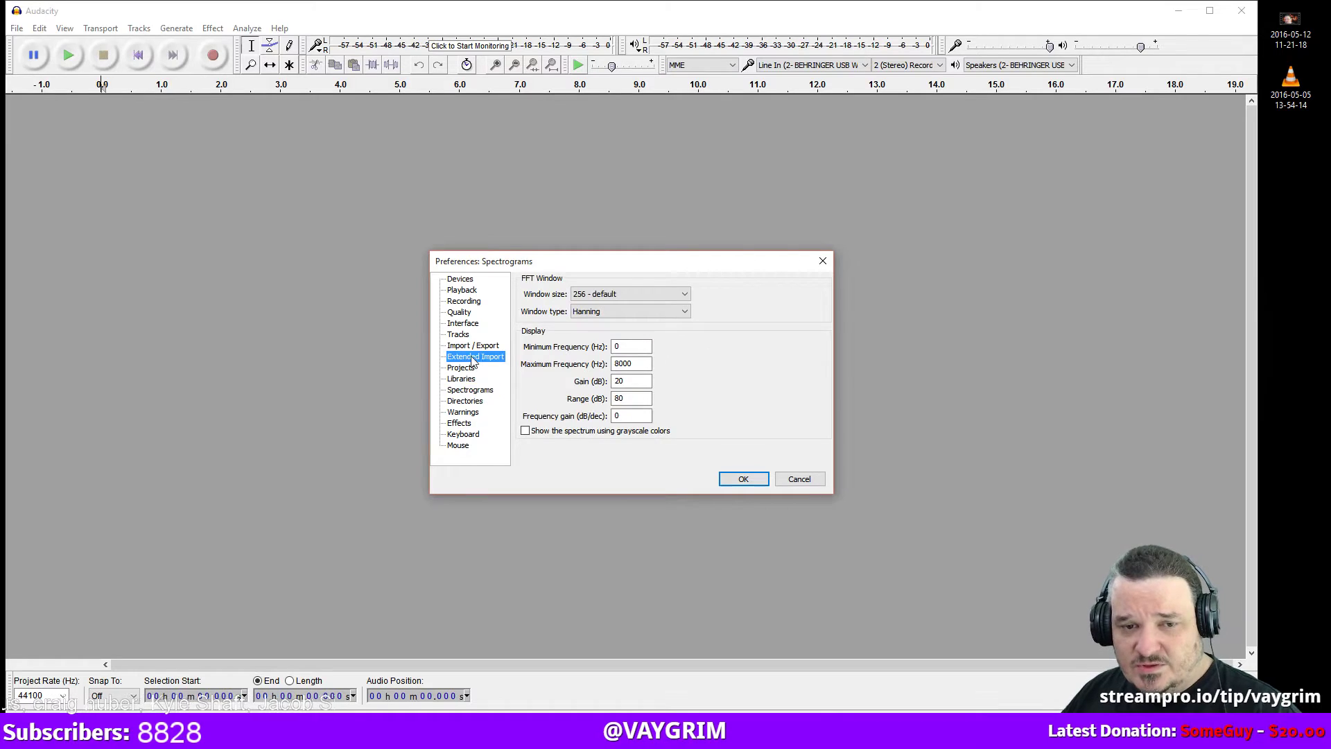
pyautogui.press('Down')
pyautogui.click(468, 390)
pyautogui.press('Up')
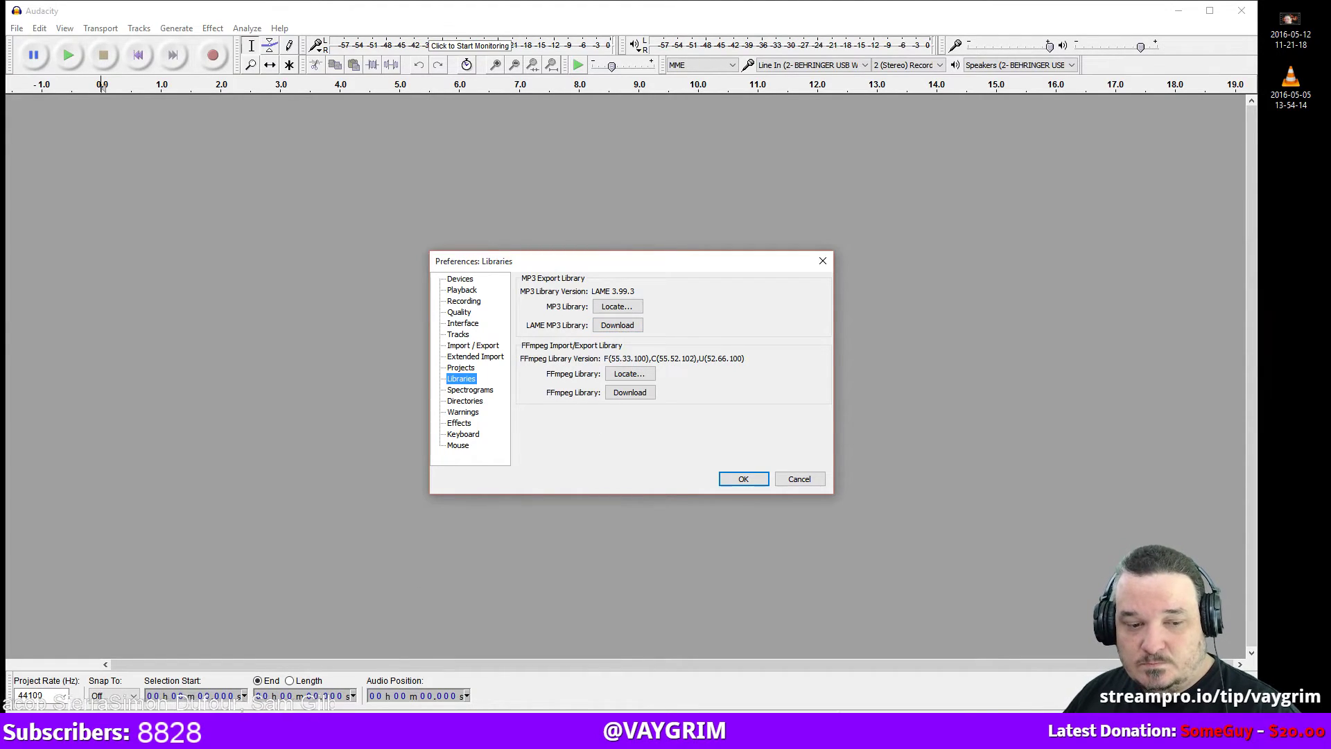
# Review the LAME MP3 encoder installation instructions for Windows, Mac OS X and Linux in the browser, and return to Audacity to accept the preferences.
pyautogui.hotkey('alt', 'Tab')
pyautogui.click(191, 9)
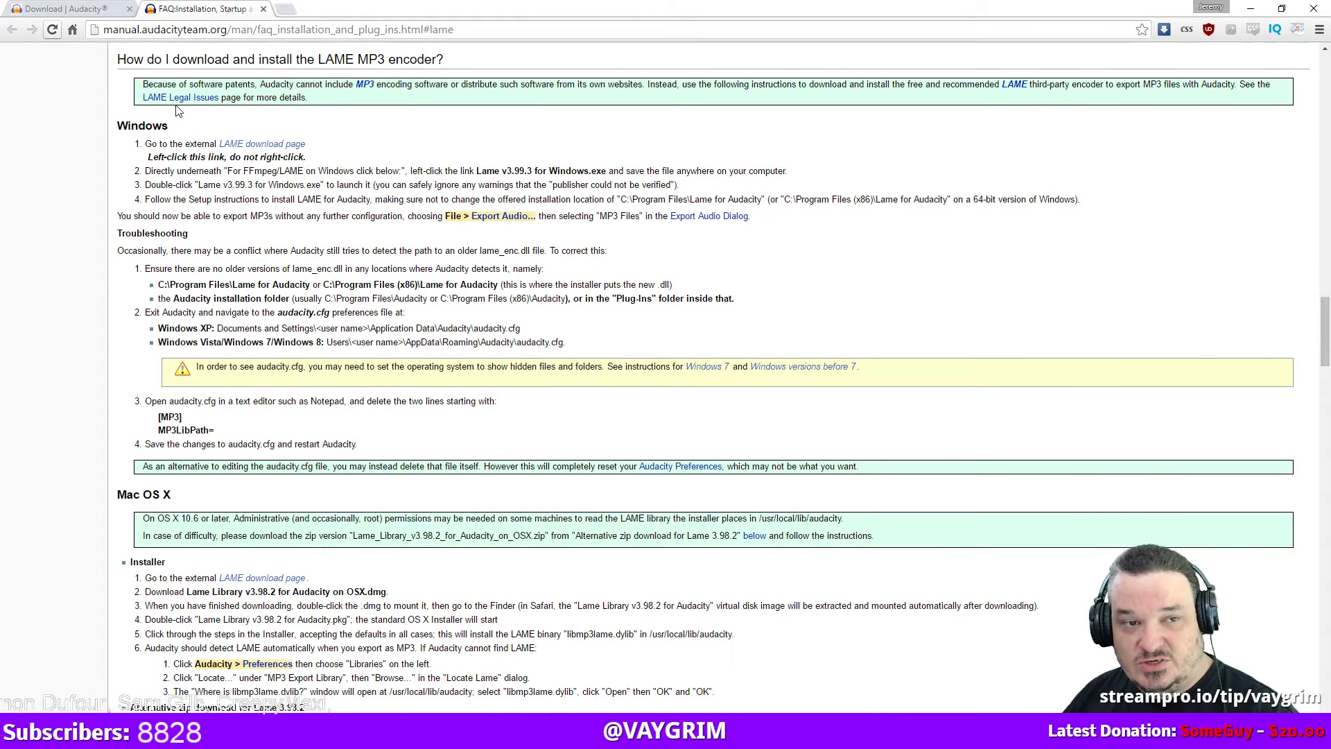
pyautogui.moveTo(184, 125); pyautogui.dragTo(73, 128)
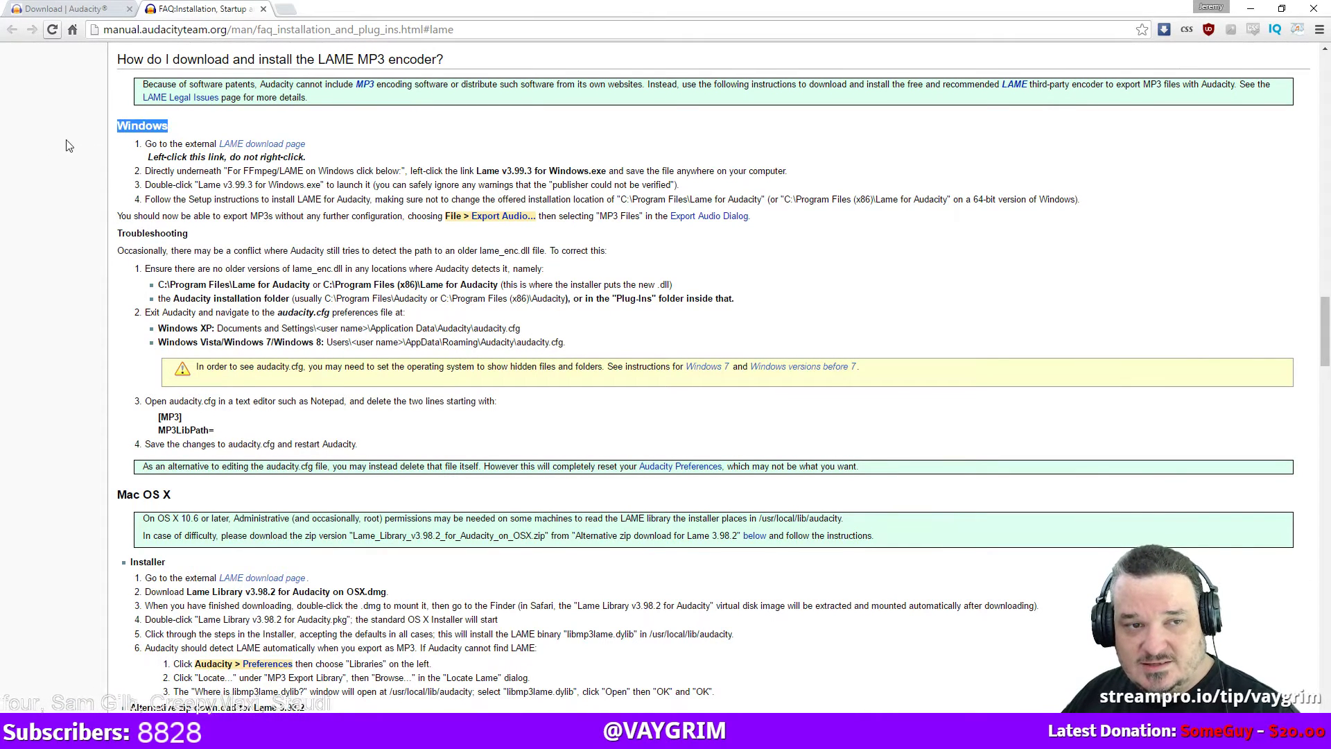
pyautogui.moveTo(179, 497); pyautogui.dragTo(73, 497)
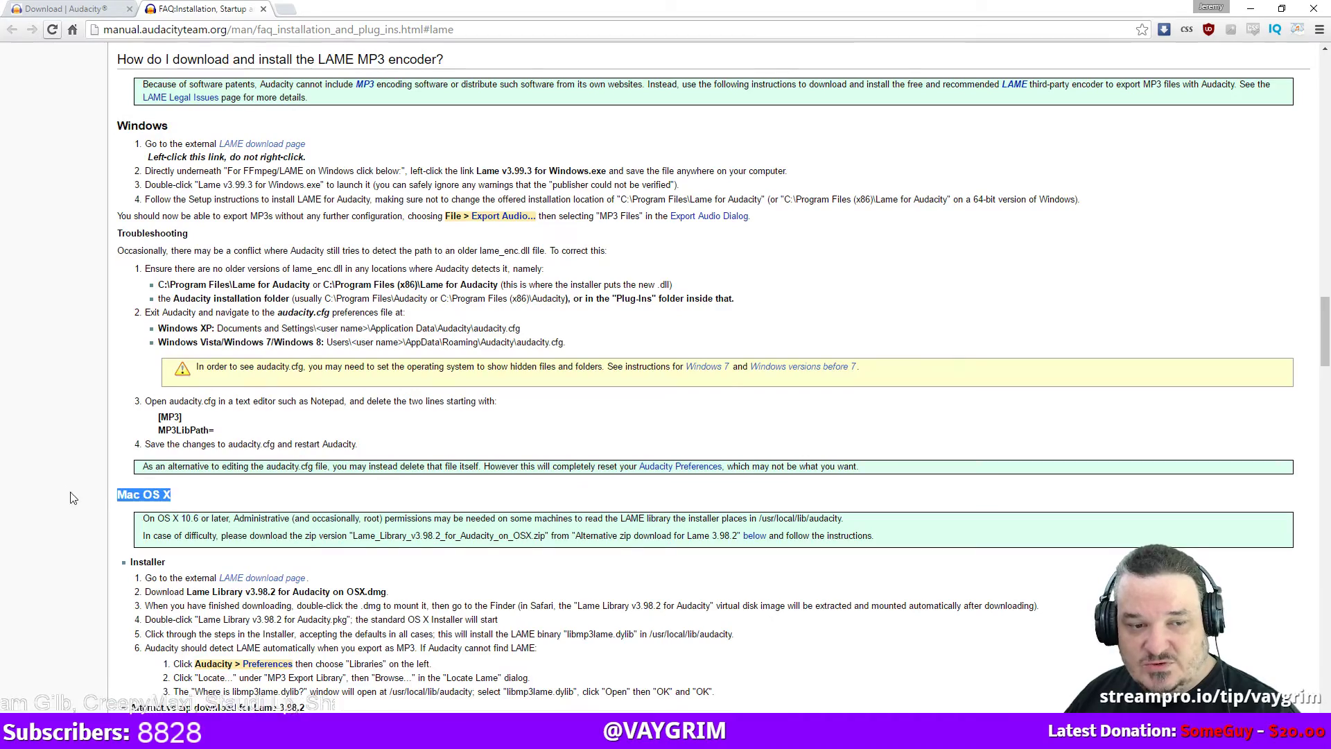
pyautogui.scroll(-8, 73, 497)
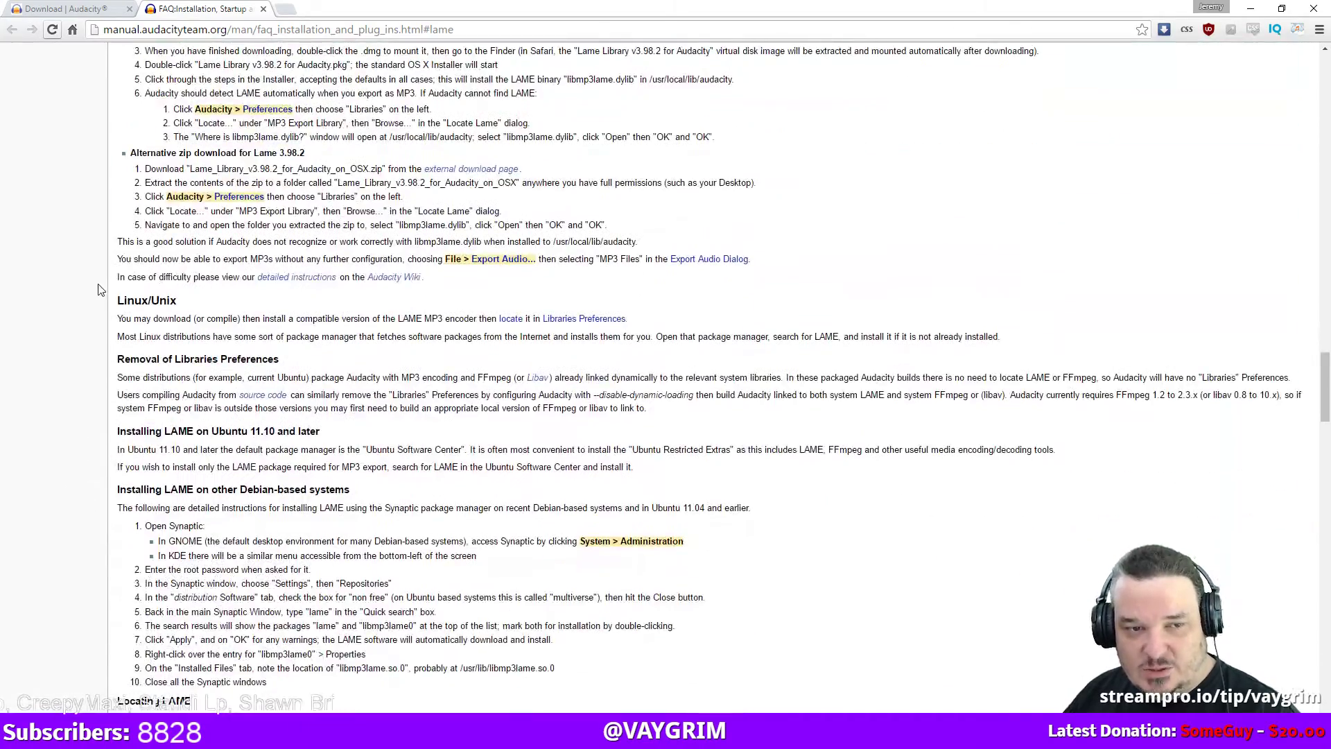
pyautogui.scroll(9, 111, 312)
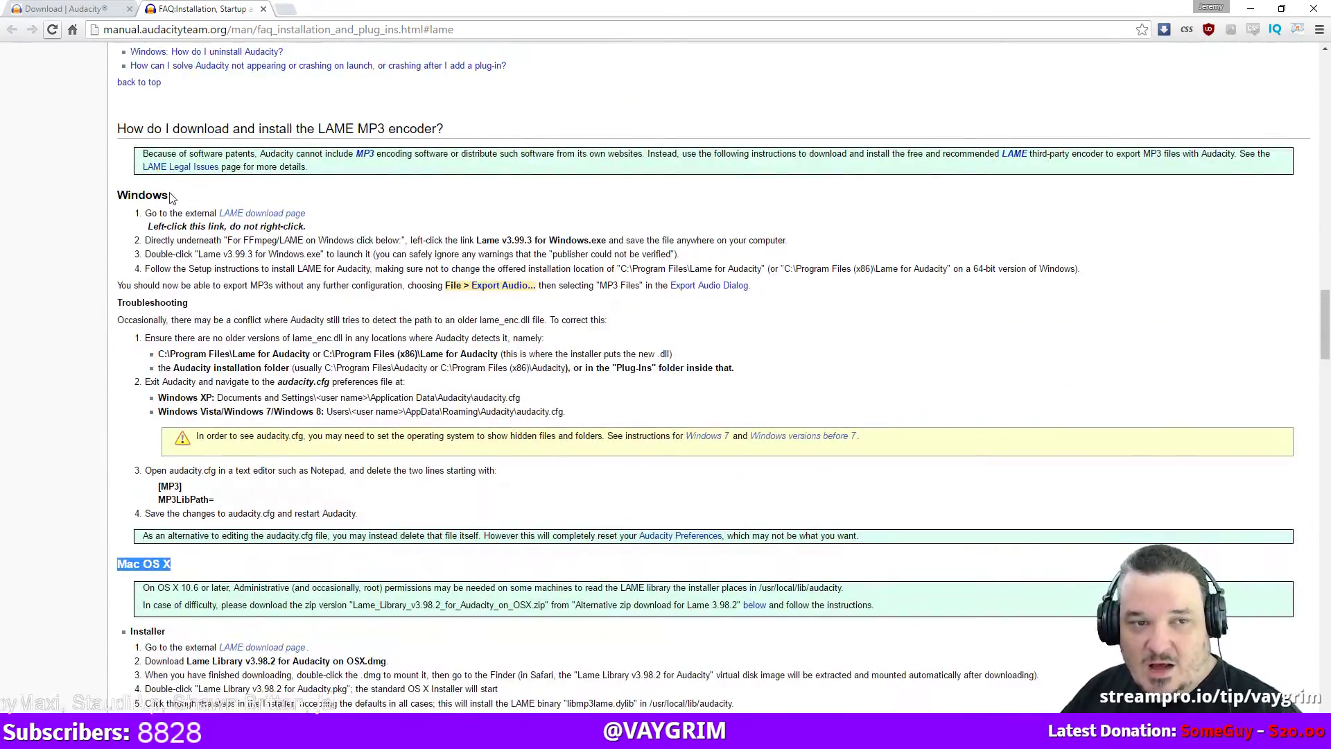
pyautogui.moveTo(171, 198); pyautogui.dragTo(115, 196)
pyautogui.scroll(-1, 101, 200)
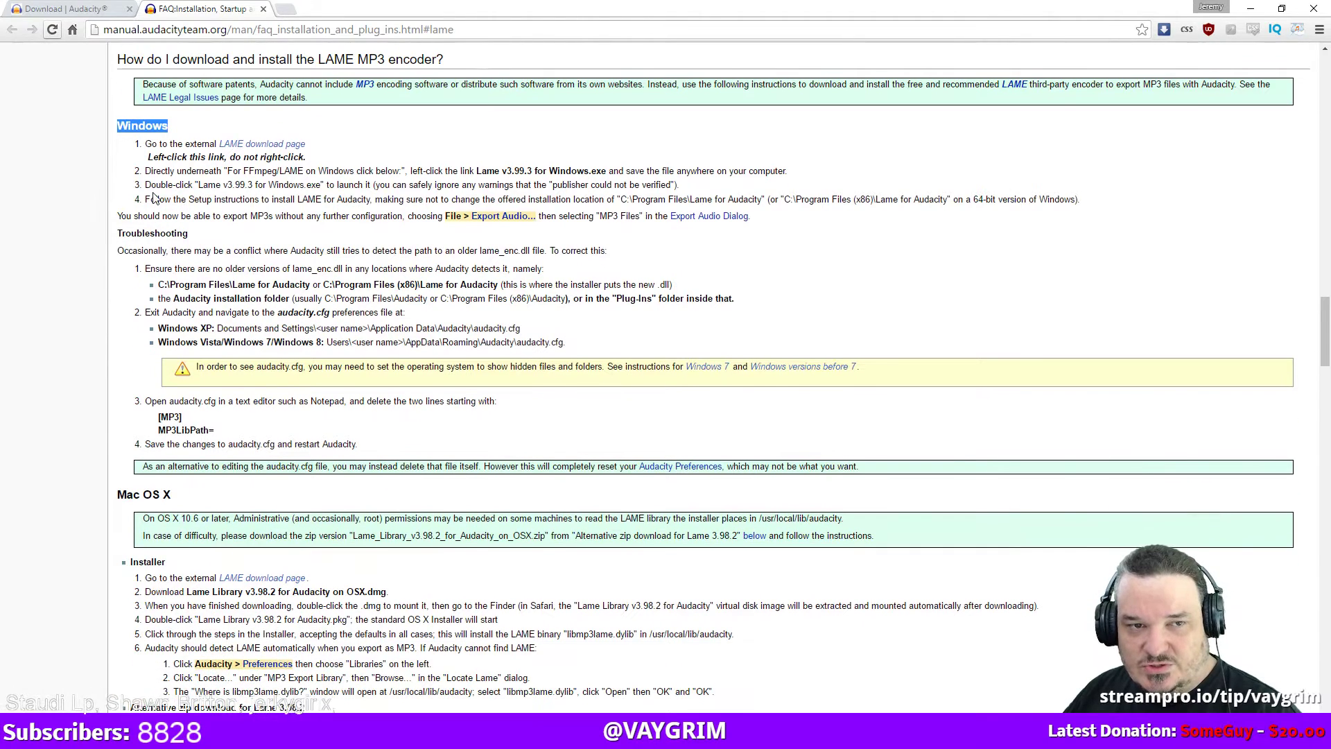
pyautogui.click(375, 152)
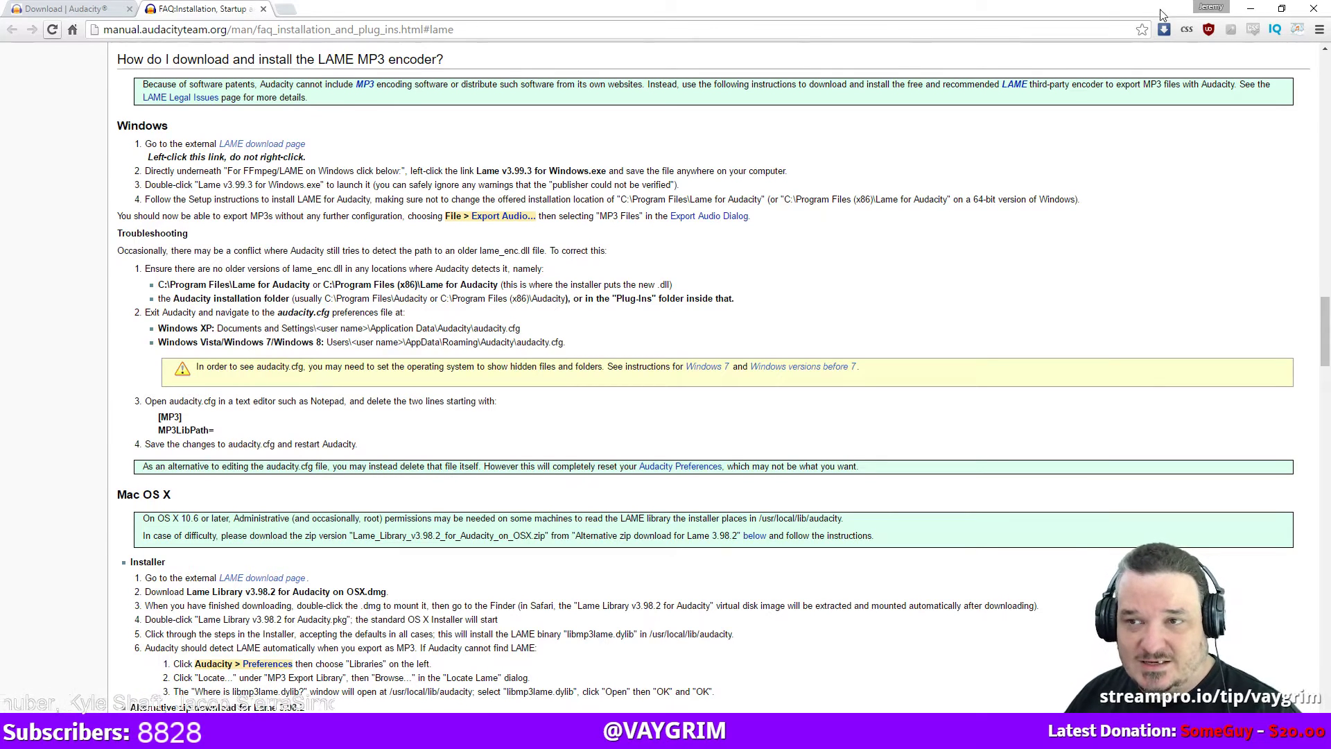
pyautogui.click(1251, 15)
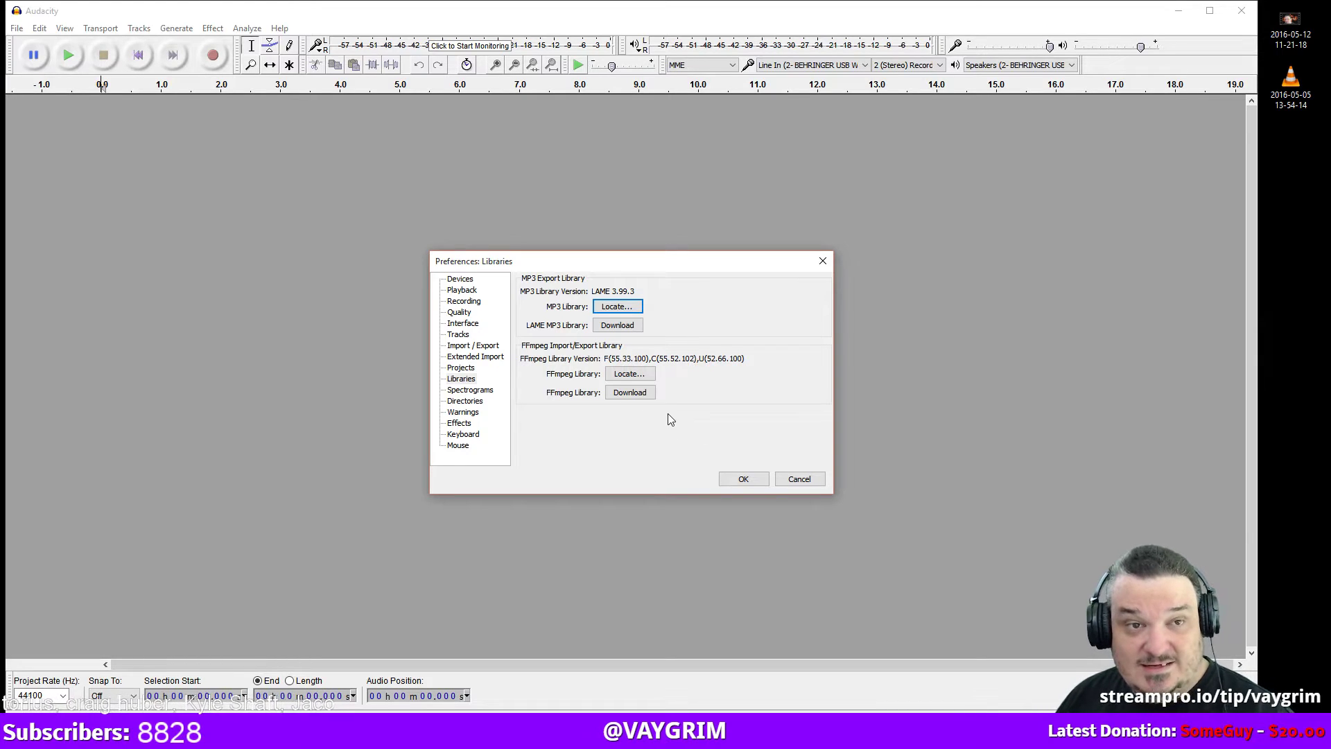
pyautogui.click(732, 480)
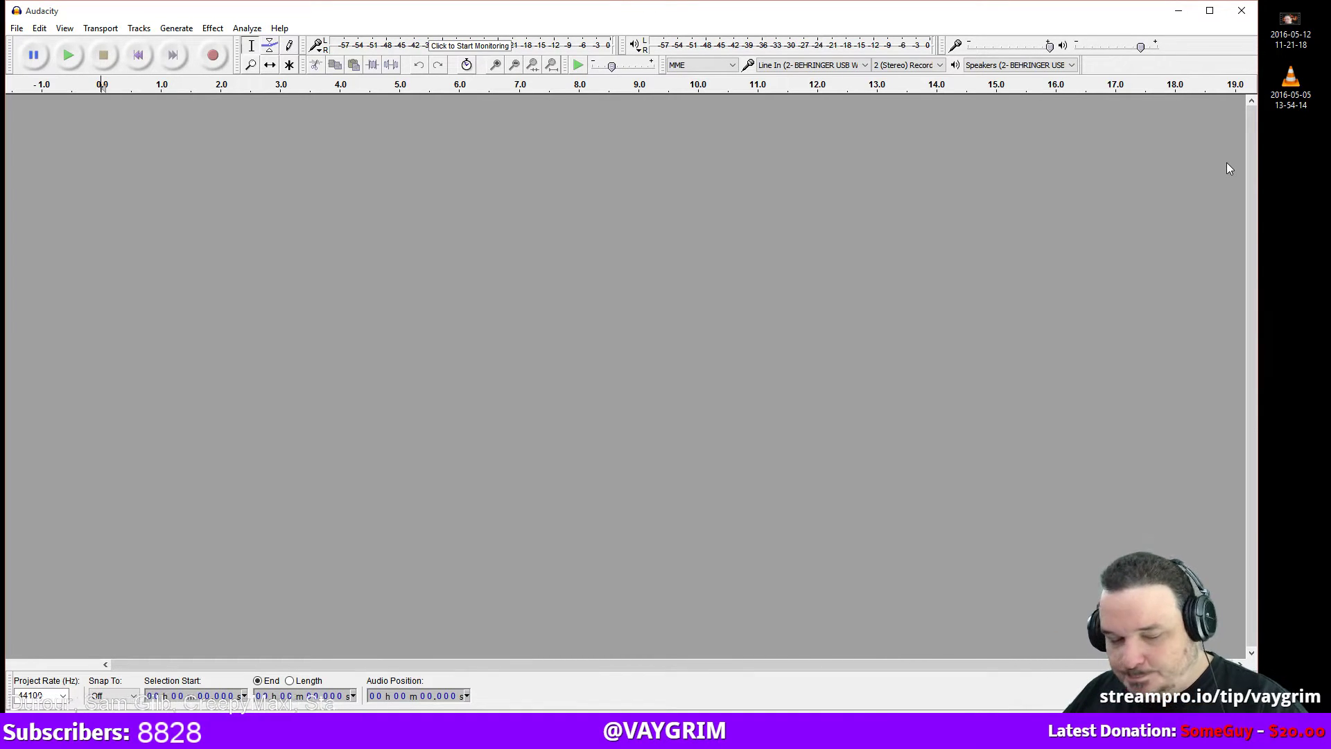
pyautogui.click(1294, 132)
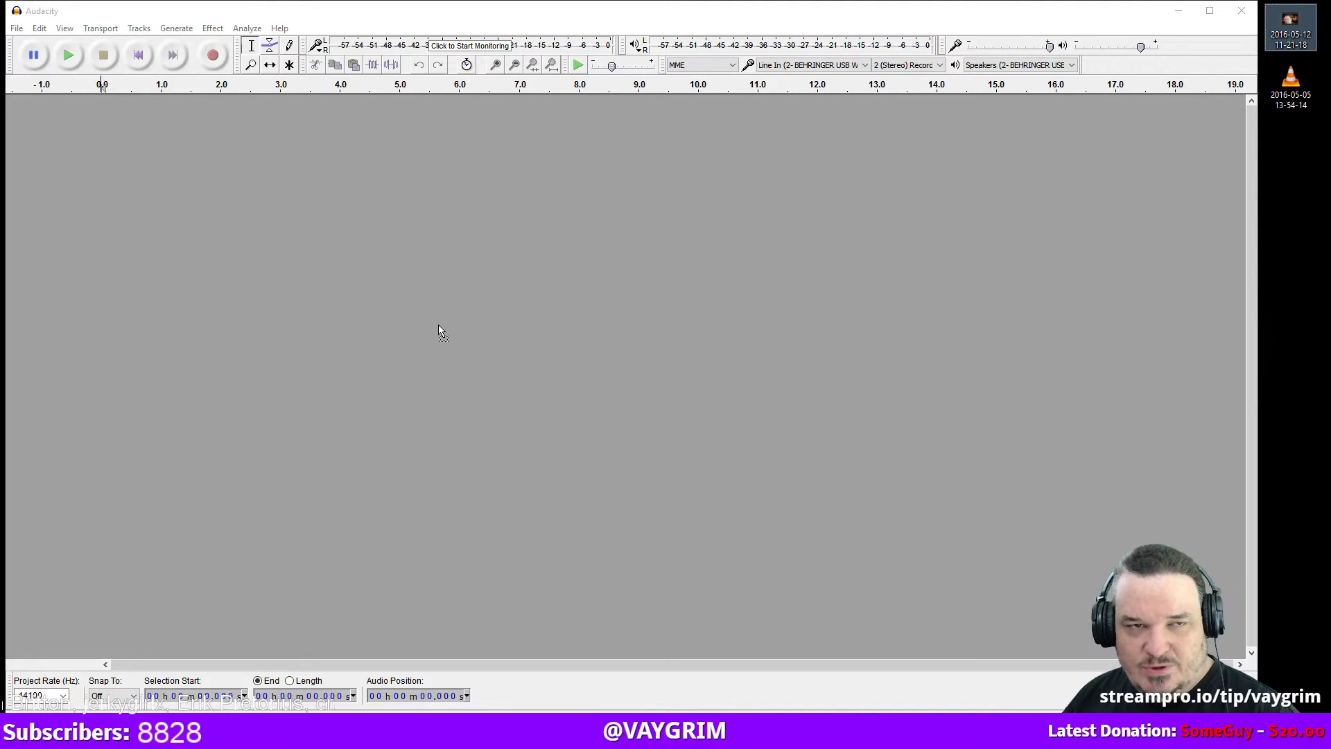
pyautogui.moveTo(438, 324); pyautogui.dragTo(439, 323)
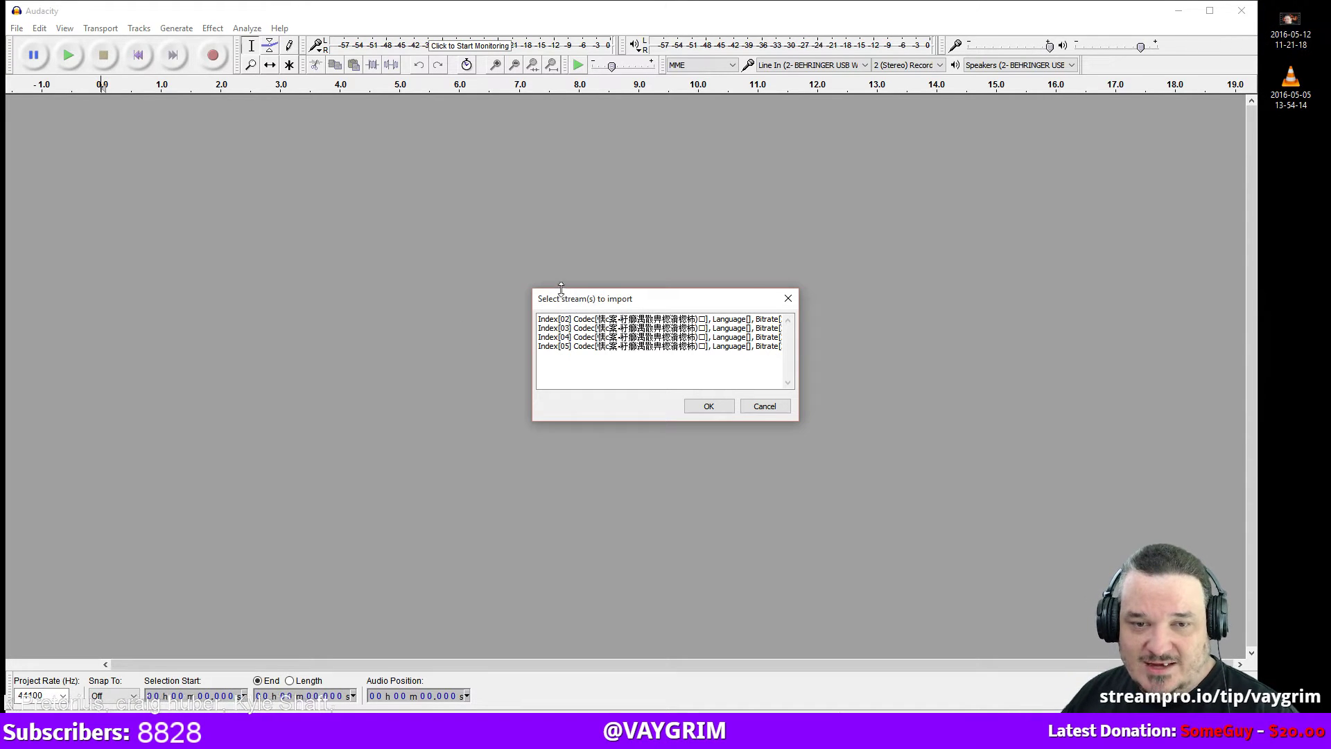
pyautogui.moveTo(586, 319); pyautogui.dragTo(587, 350)
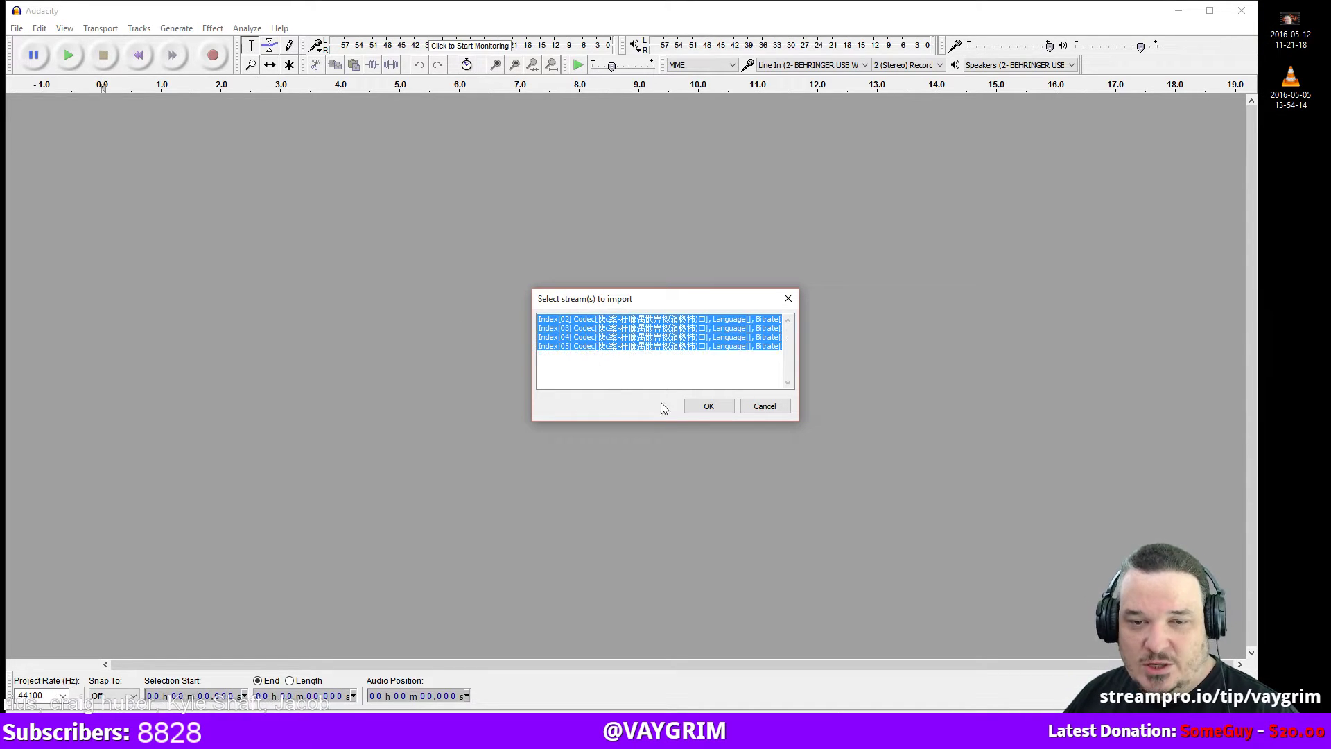
pyautogui.click(710, 406)
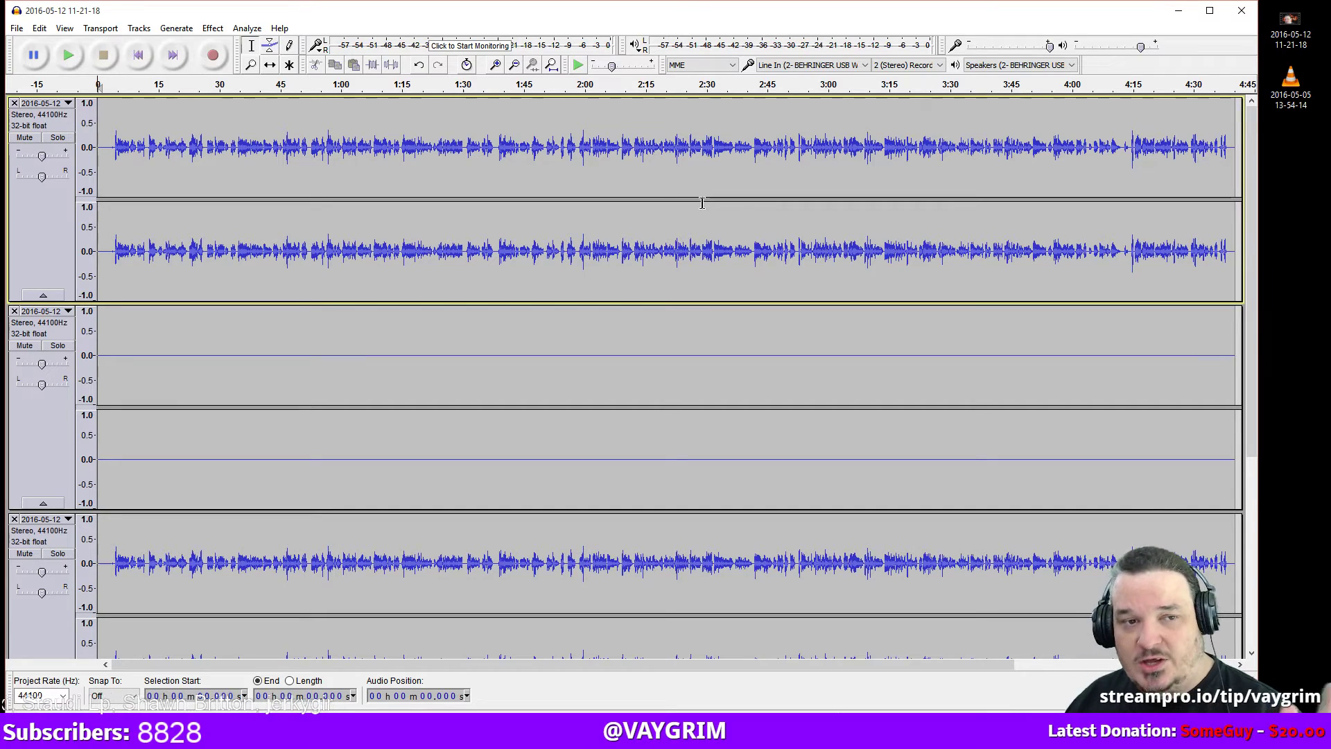
# Mute the first and second imported stereo tracks.
pyautogui.scroll(-1, 696, 300)
pyautogui.scroll(1, 695, 301)
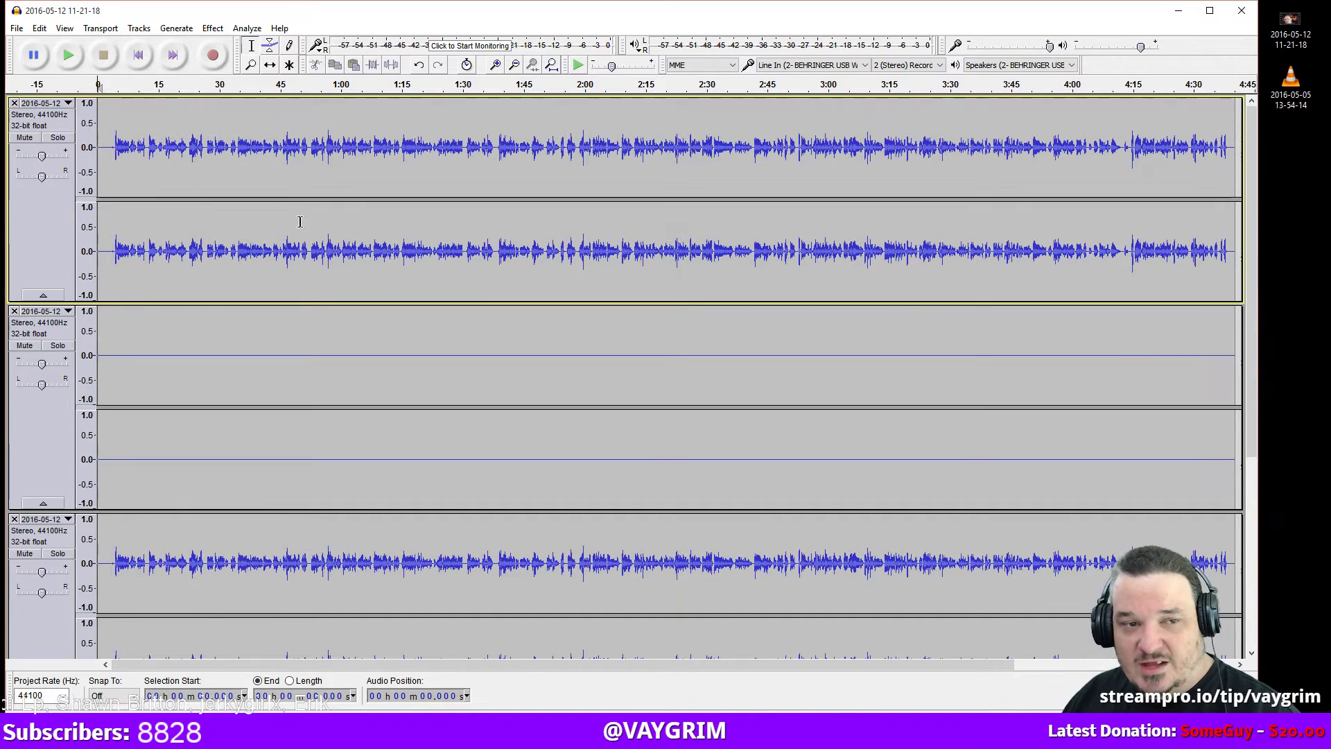
pyautogui.click(27, 138)
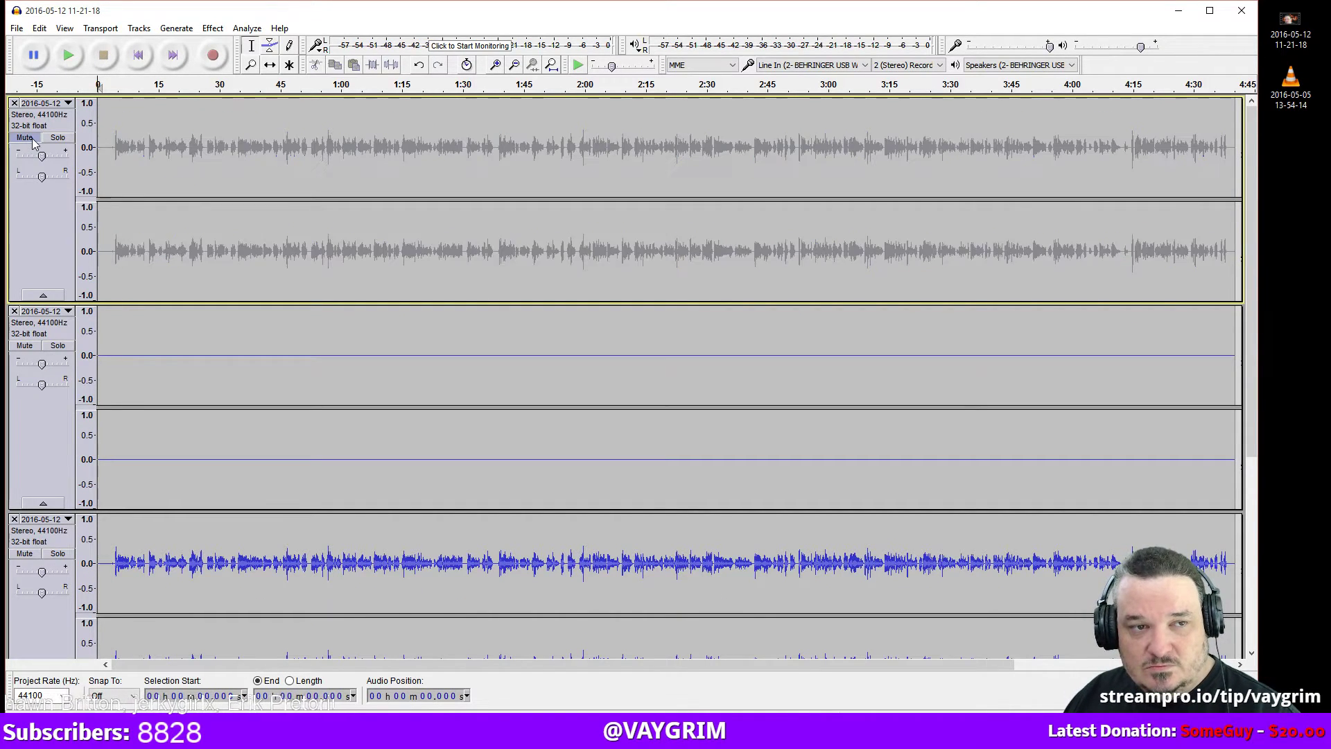
pyautogui.scroll(-1, 67, 235)
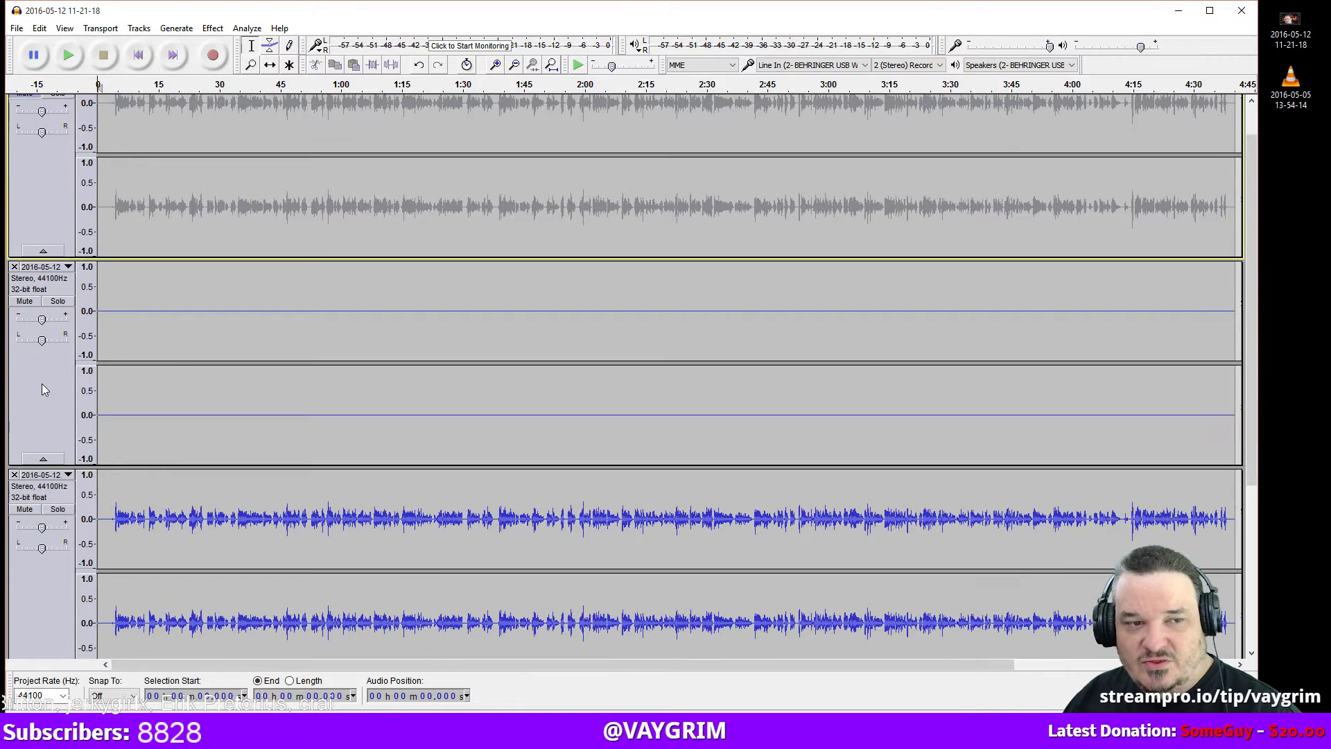
pyautogui.doubleClick(185, 298)
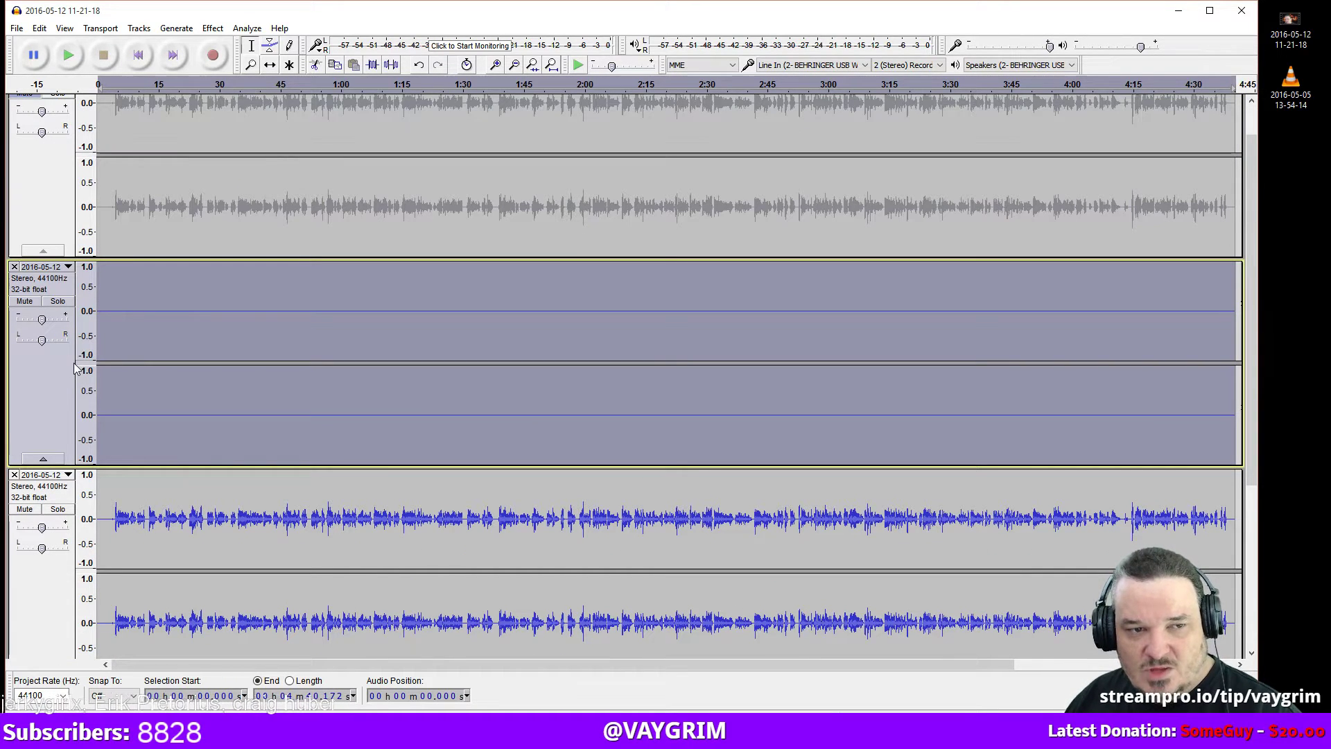
pyautogui.scroll(-2, 55, 331)
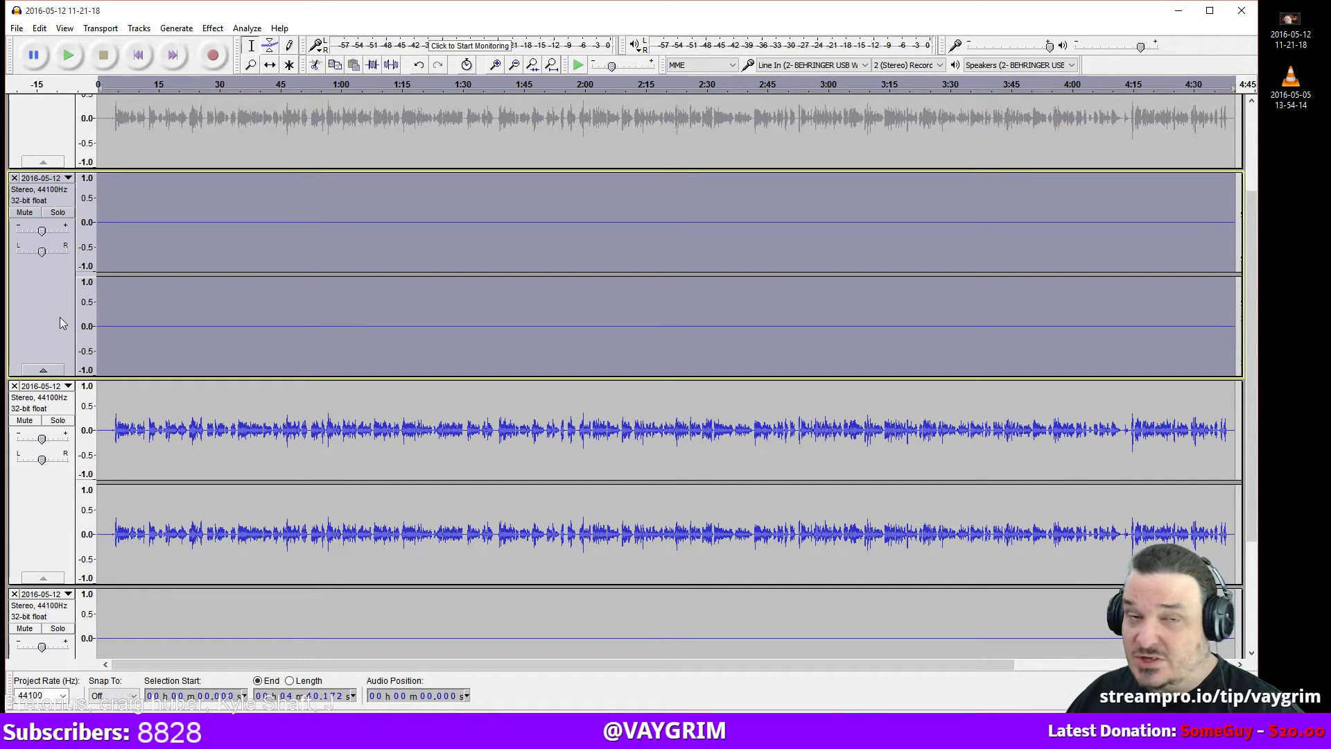
pyautogui.click(35, 213)
pyautogui.scroll(-3, 55, 326)
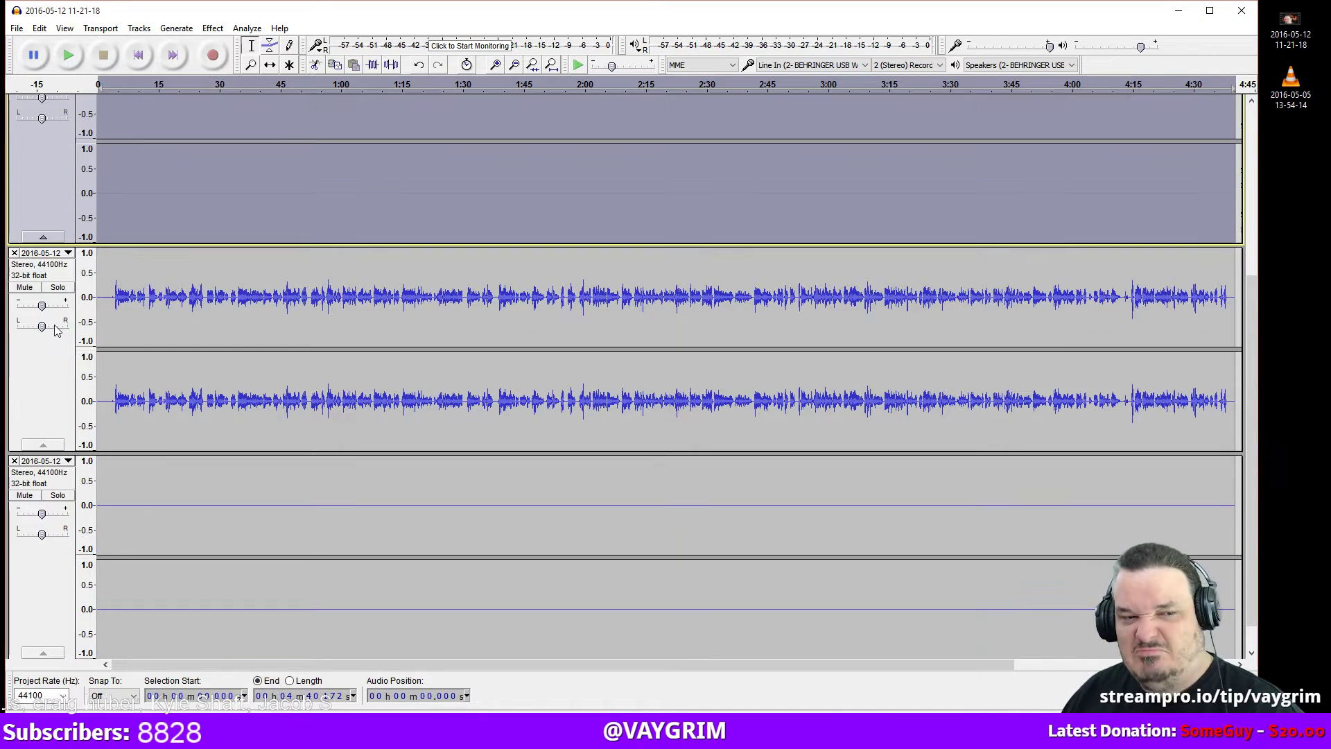
# Inspect the third and fourth imported tracks by selecting each one in turn.
pyautogui.scroll(-1, 58, 352)
pyautogui.click(58, 354)
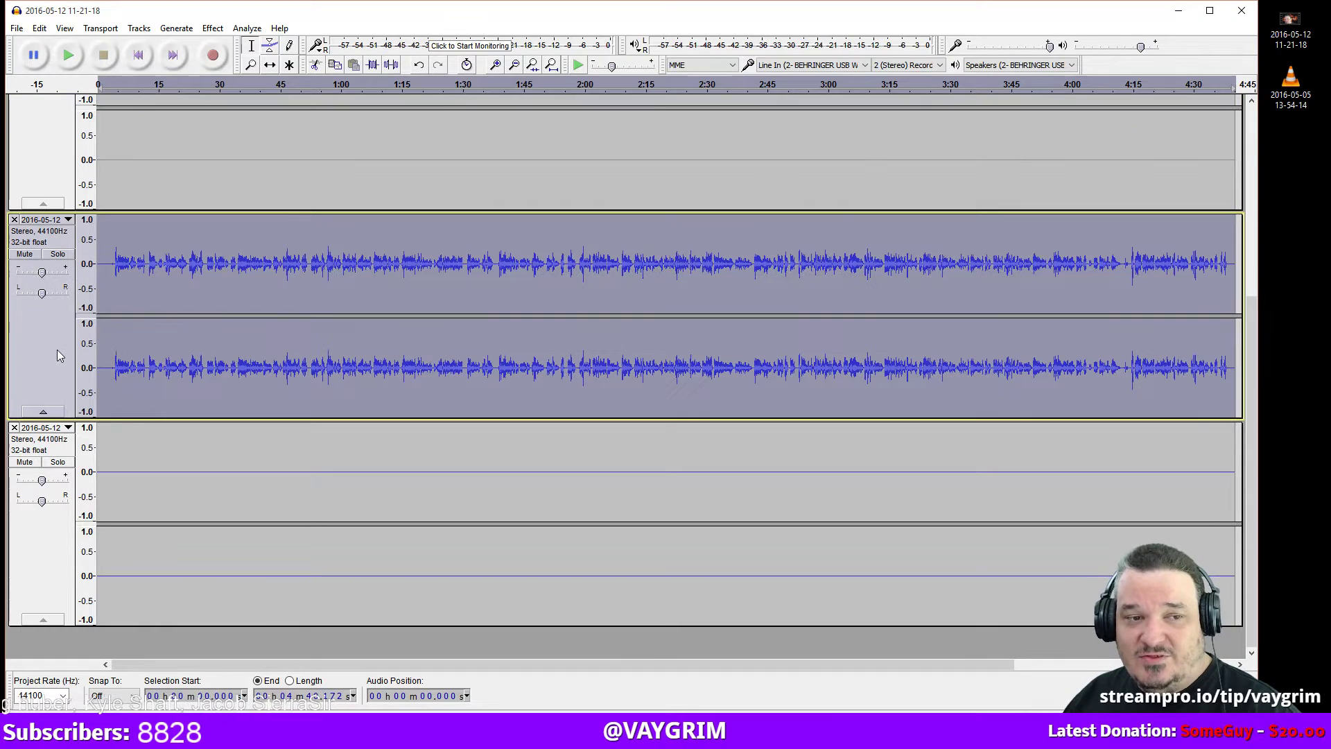
pyautogui.click(44, 564)
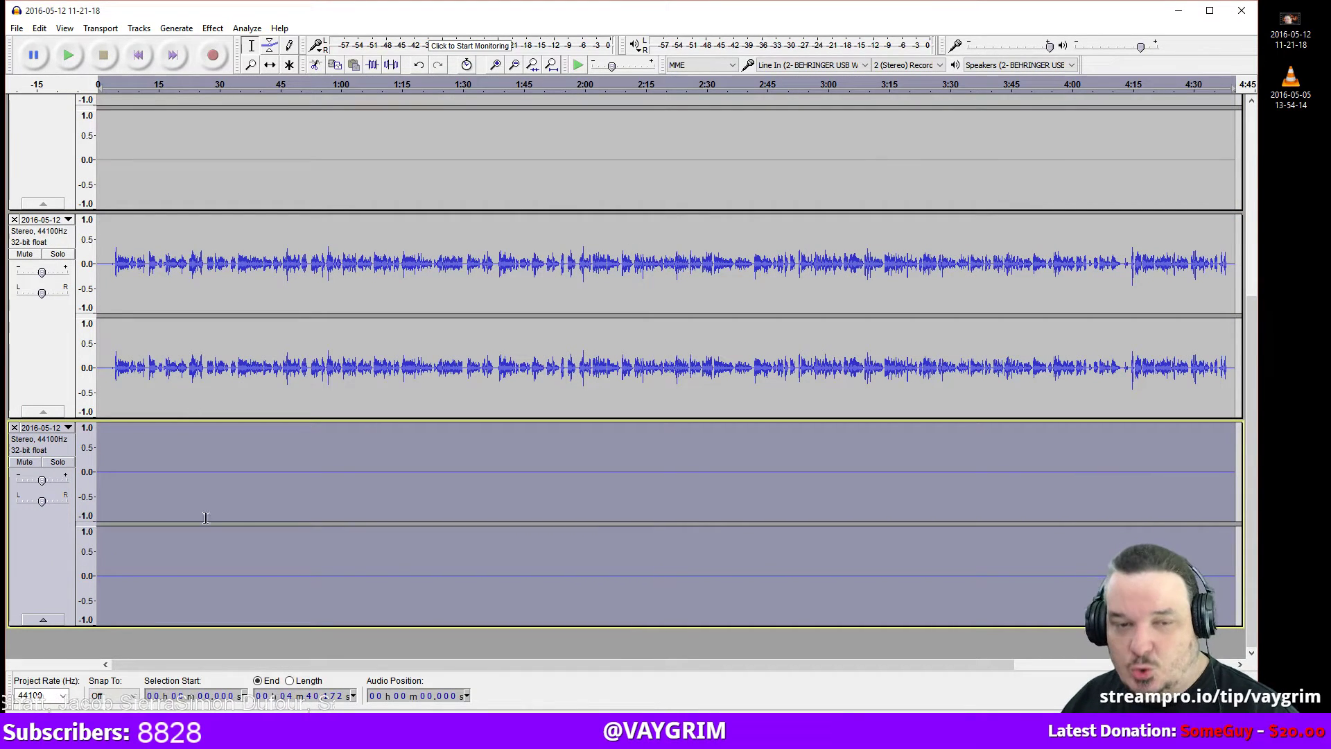
pyautogui.scroll(7, 190, 435)
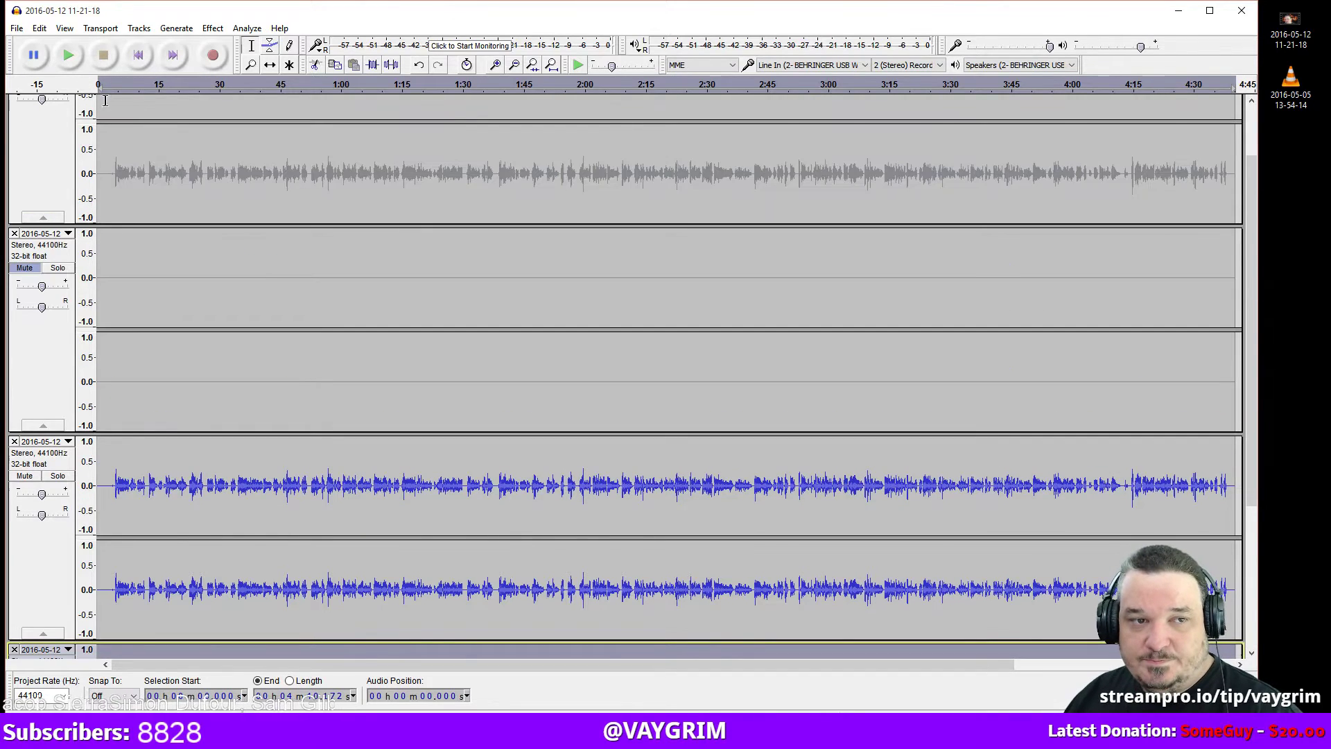
pyautogui.scroll(3, 134, 190)
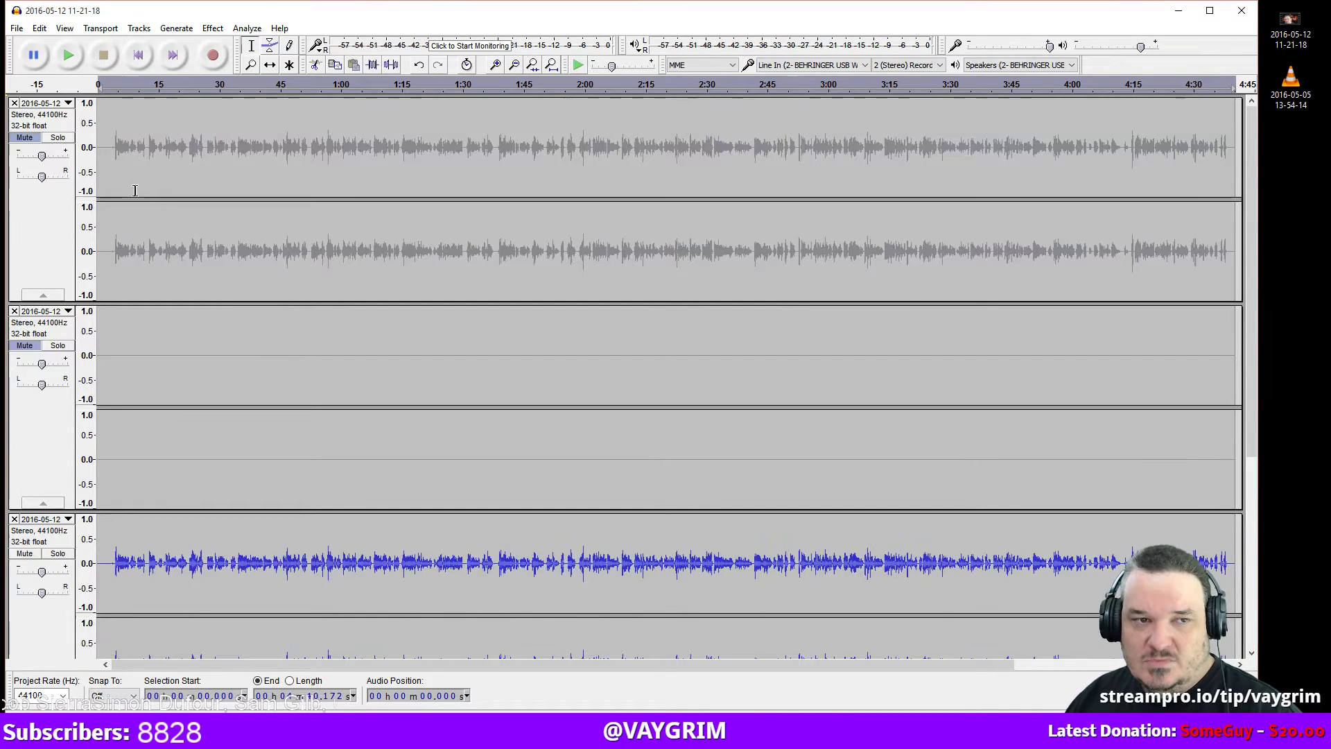
# Remove all four imported tracks and close the project without saving changes.
pyautogui.click(14, 104)
pyautogui.click(14, 104)
pyautogui.click(14, 104)
pyautogui.click(14, 103)
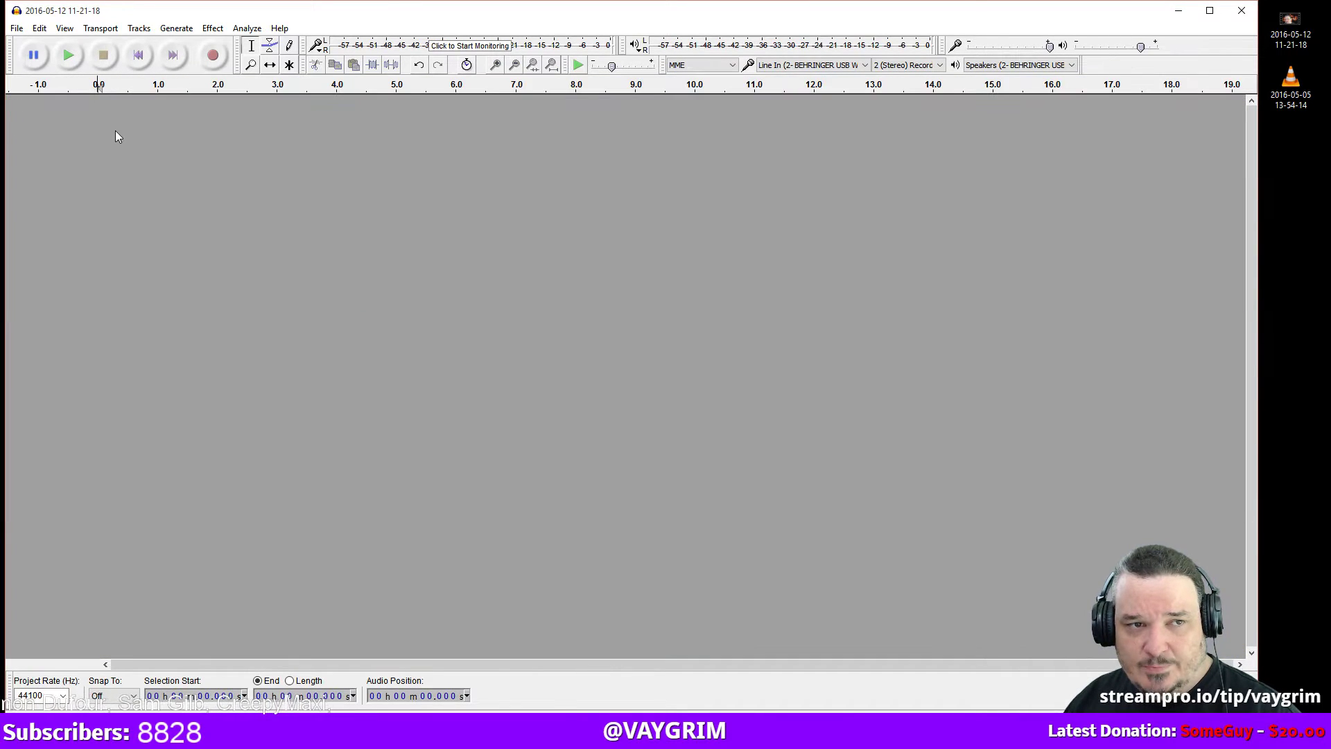
pyautogui.click(16, 28)
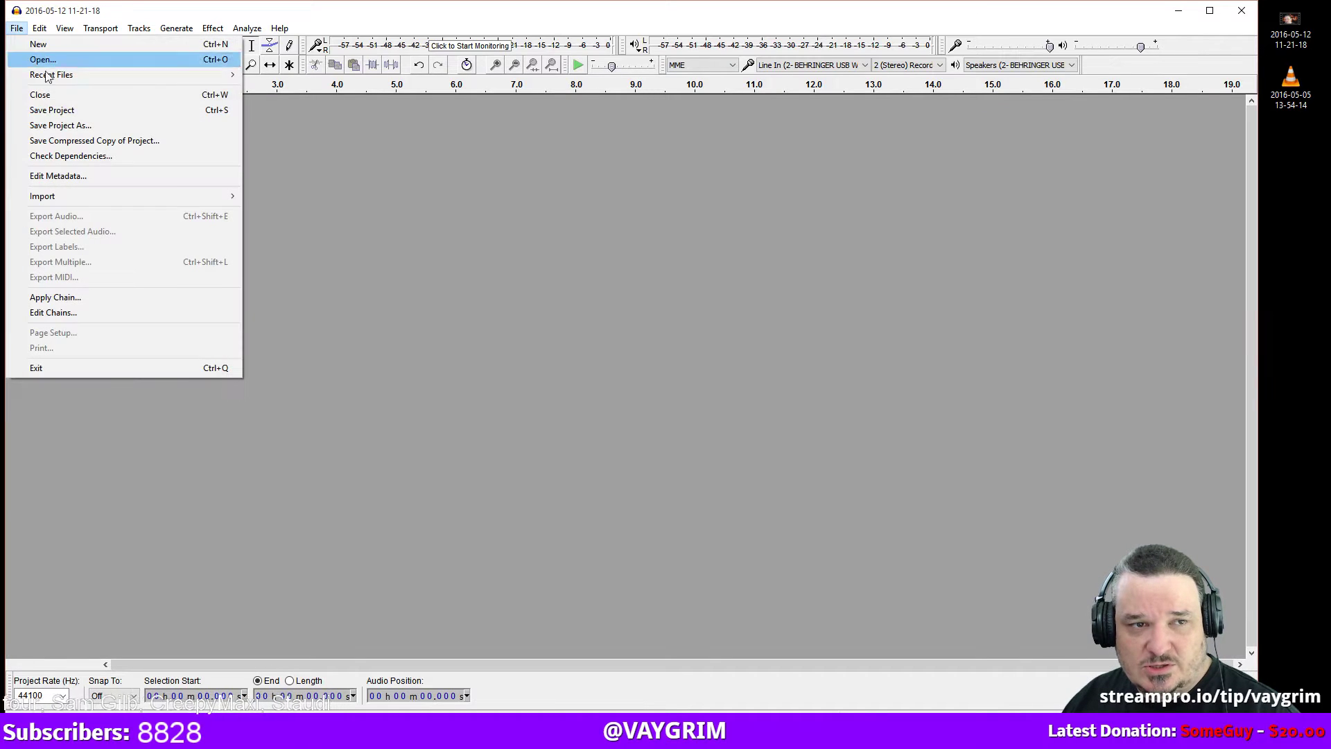
pyautogui.click(58, 101)
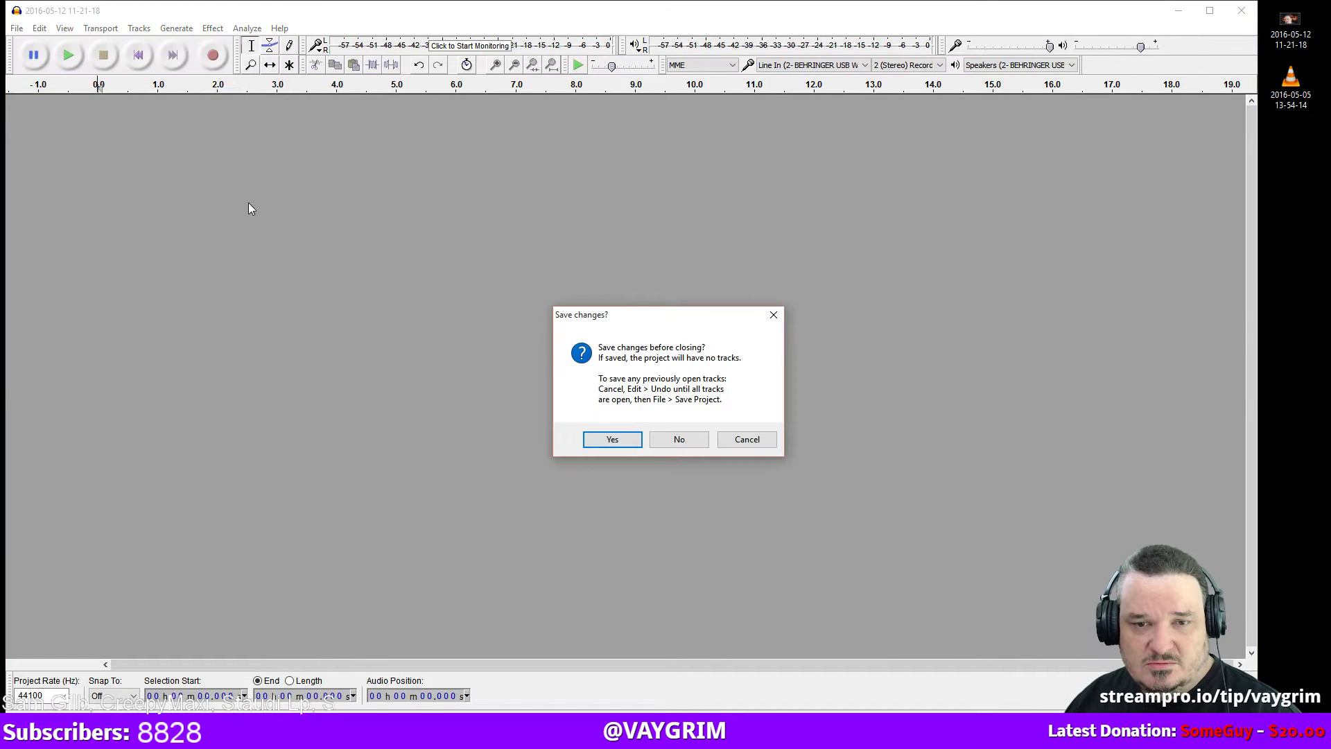
pyautogui.click(679, 438)
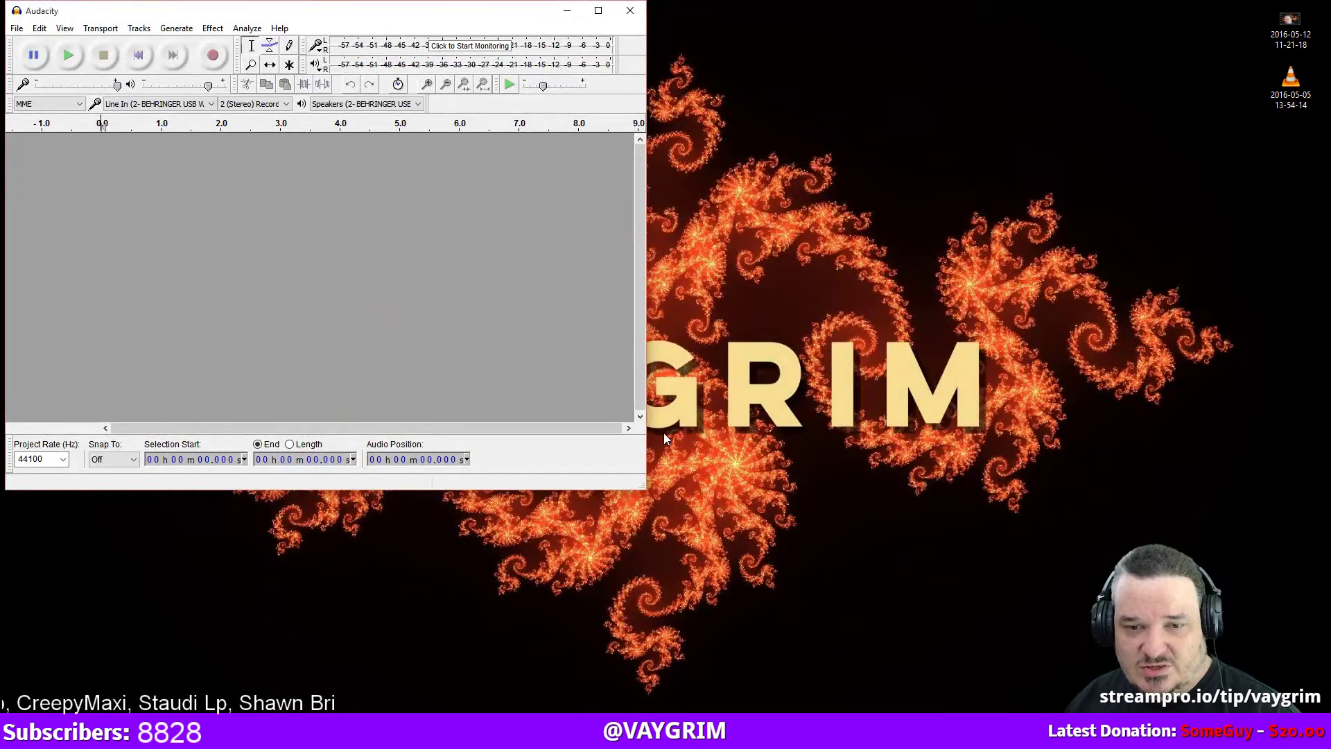
pyautogui.moveTo(638, 484); pyautogui.dragTo(1262, 708)
pyautogui.click(1305, 140)
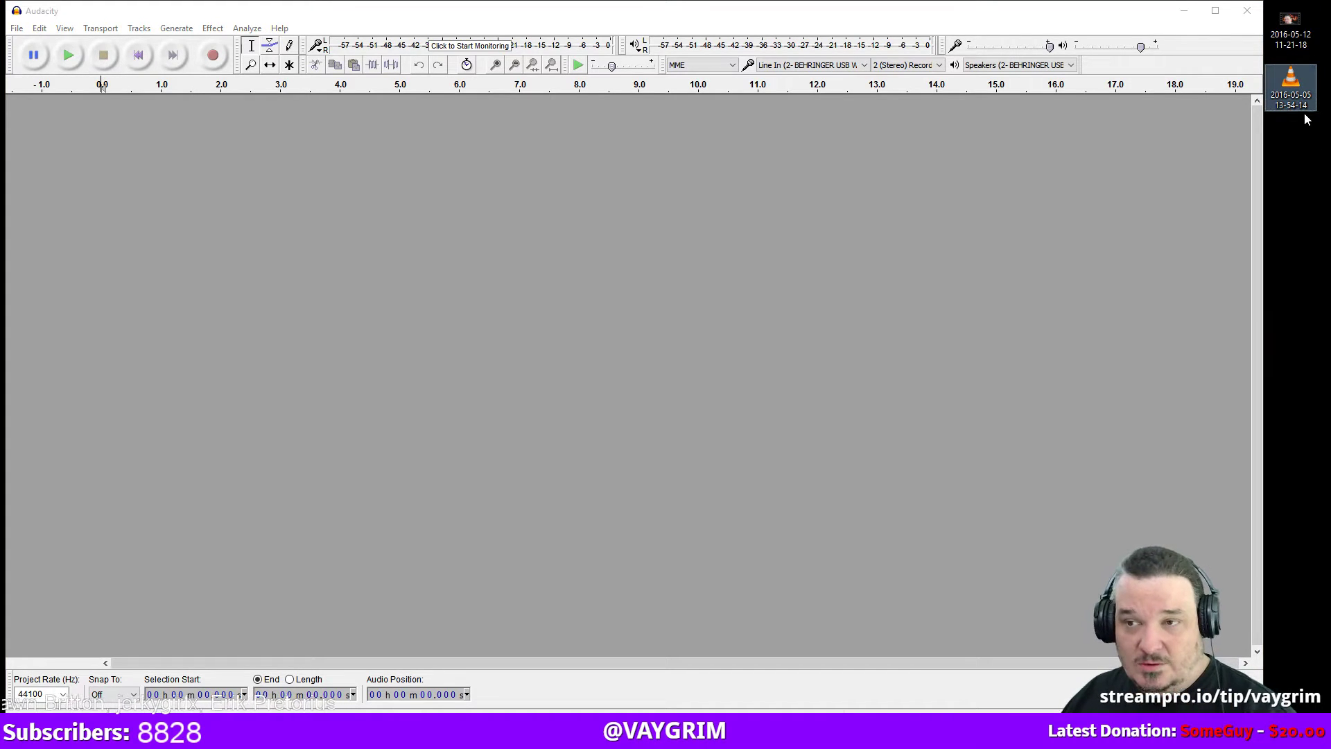
pyautogui.click(1296, 35)
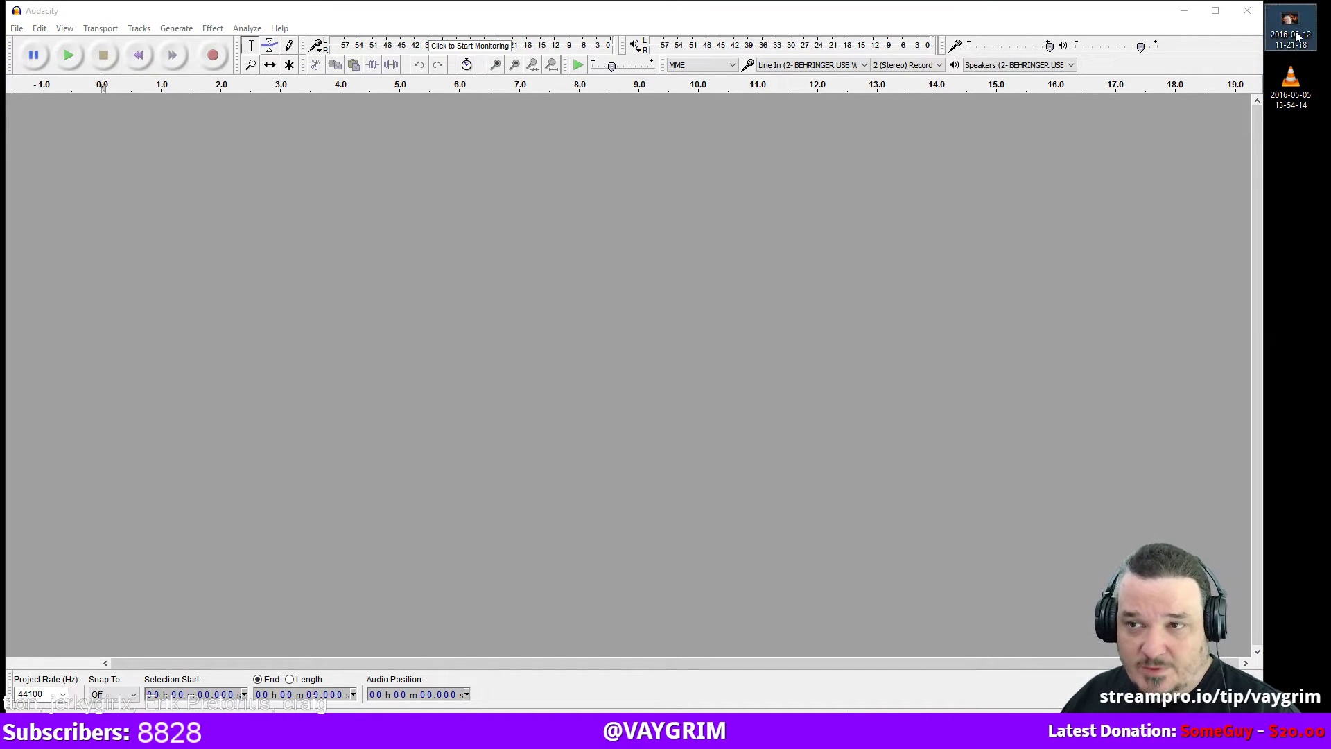
pyautogui.click(1290, 83)
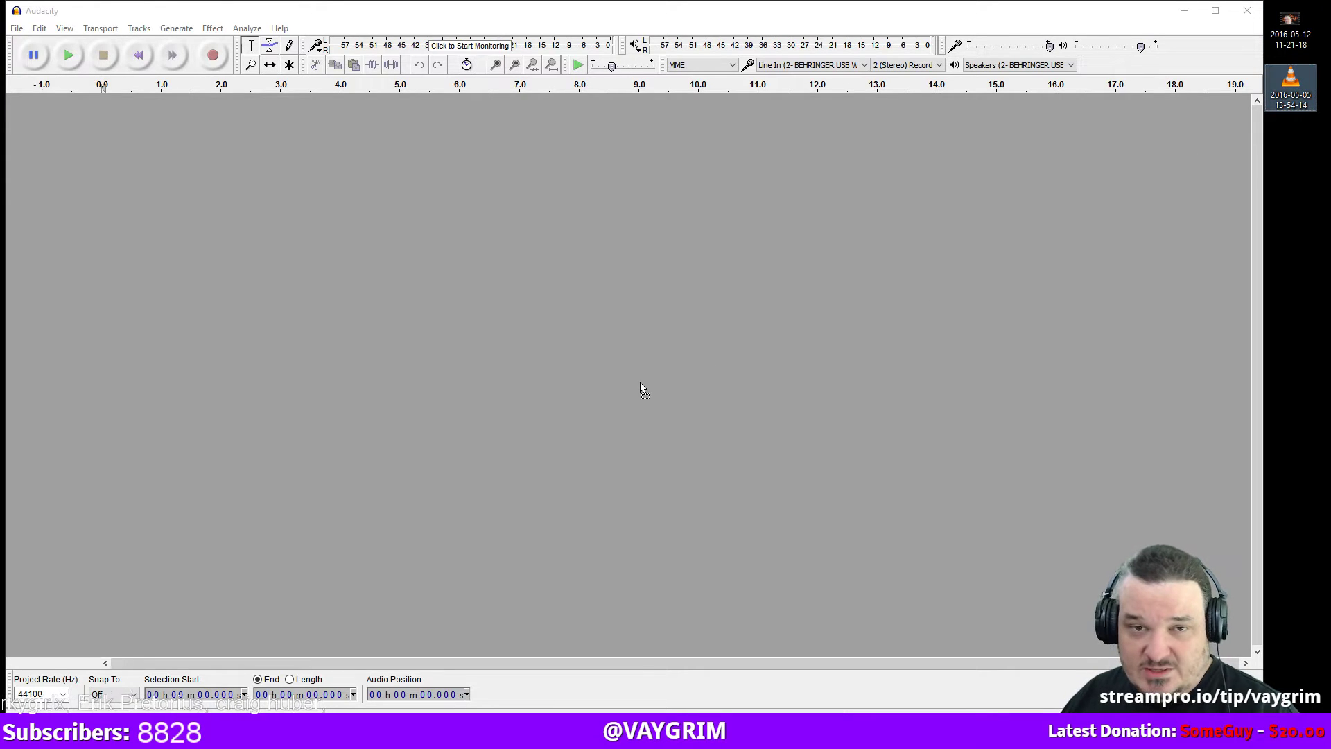
pyautogui.moveTo(634, 373); pyautogui.dragTo(693, 346)
pyautogui.click(709, 406)
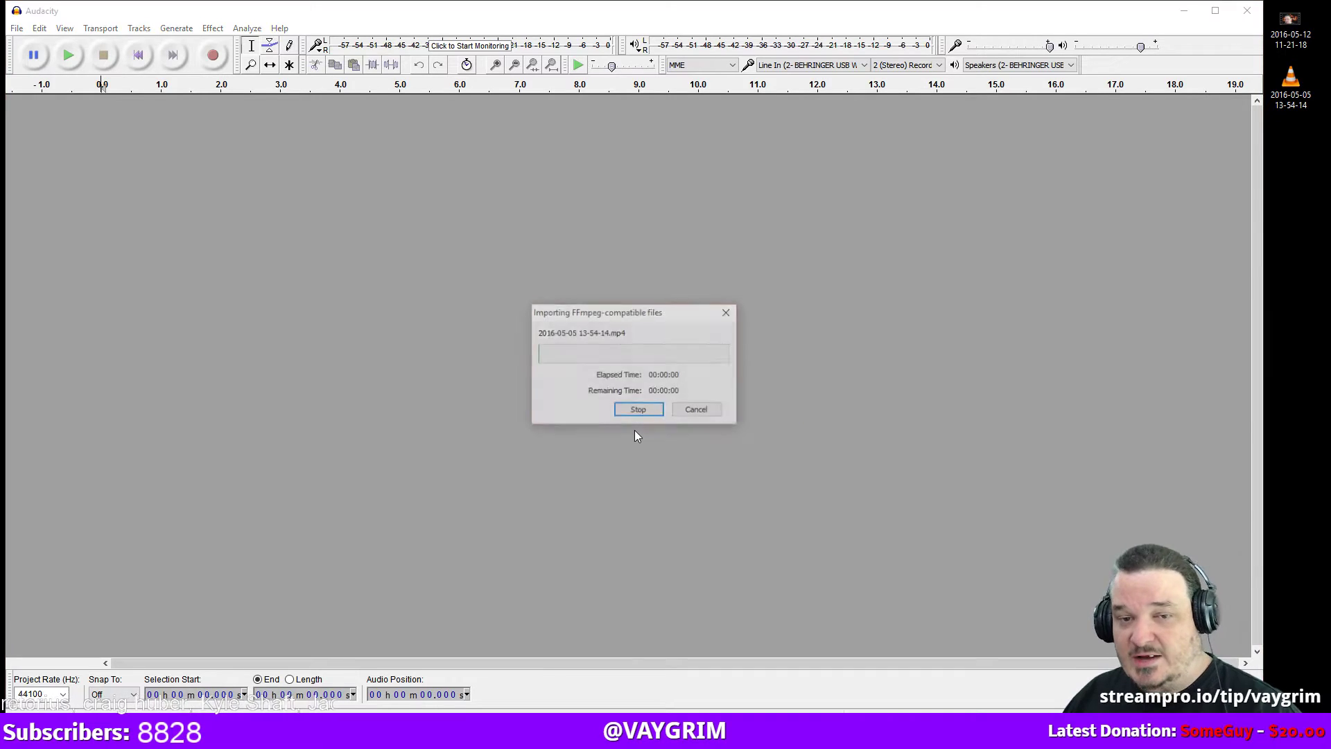
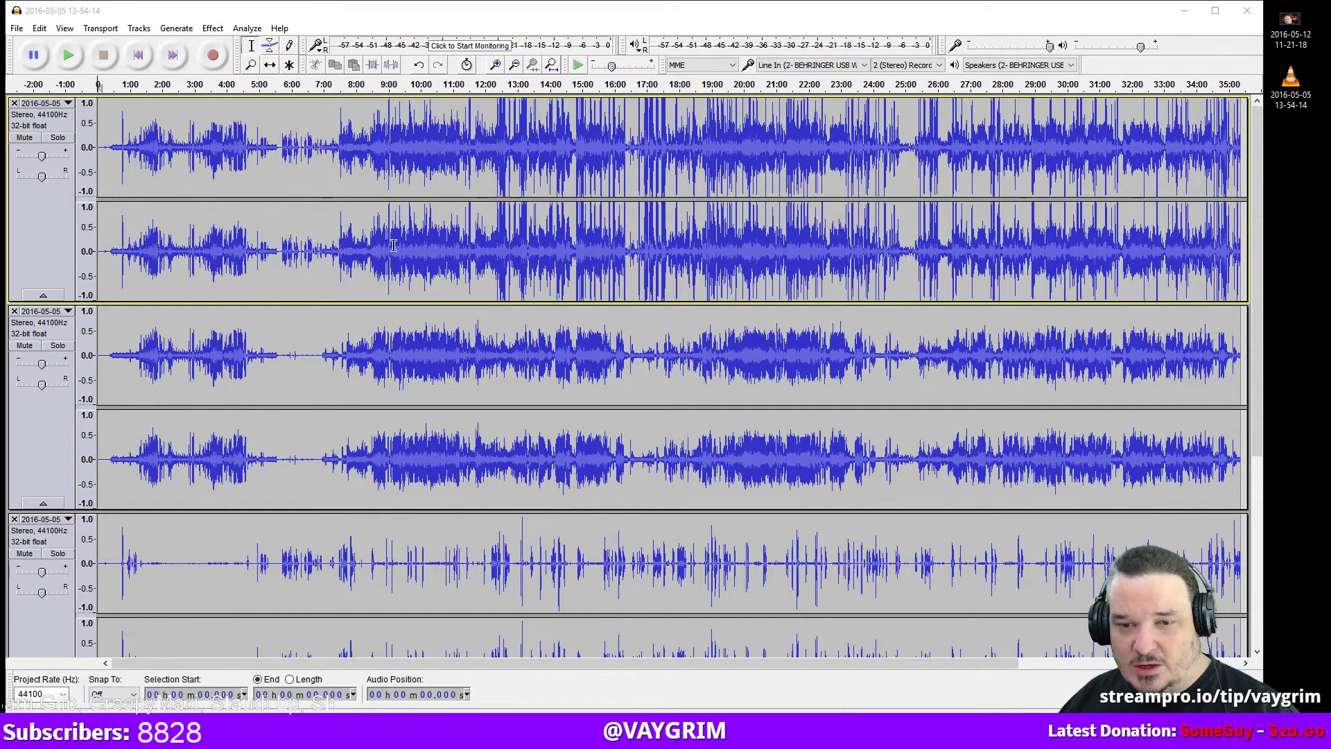
# Remove the first imported stereo track from the project.
pyautogui.click(60, 226)
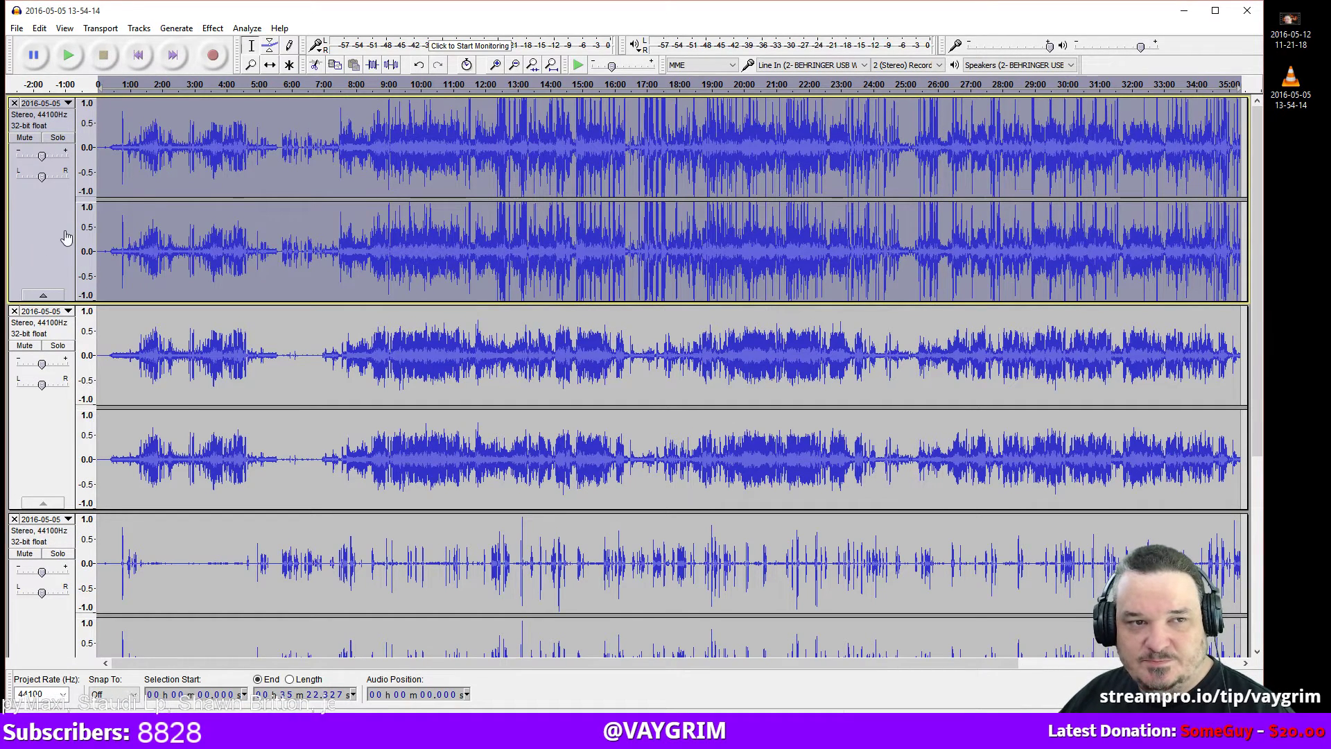
pyautogui.scroll(-1, 55, 223)
pyautogui.scroll(1, 56, 224)
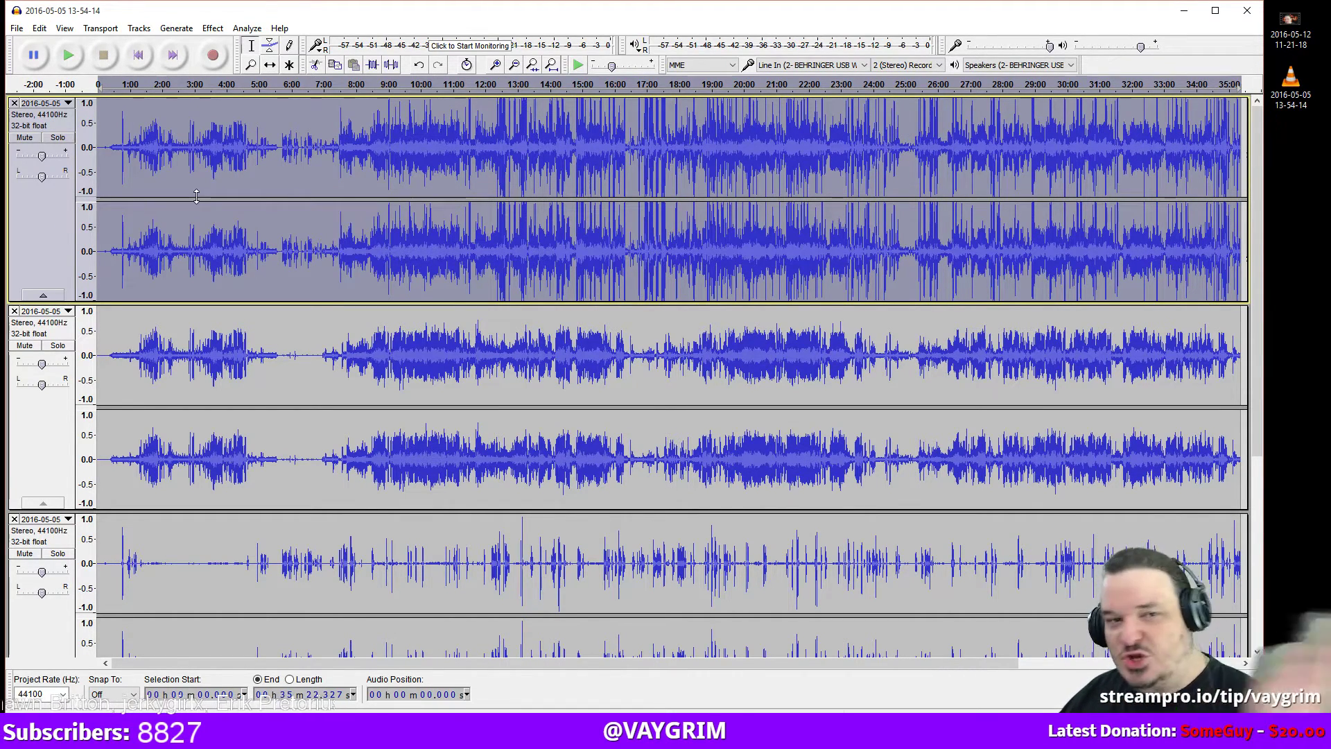
pyautogui.click(14, 104)
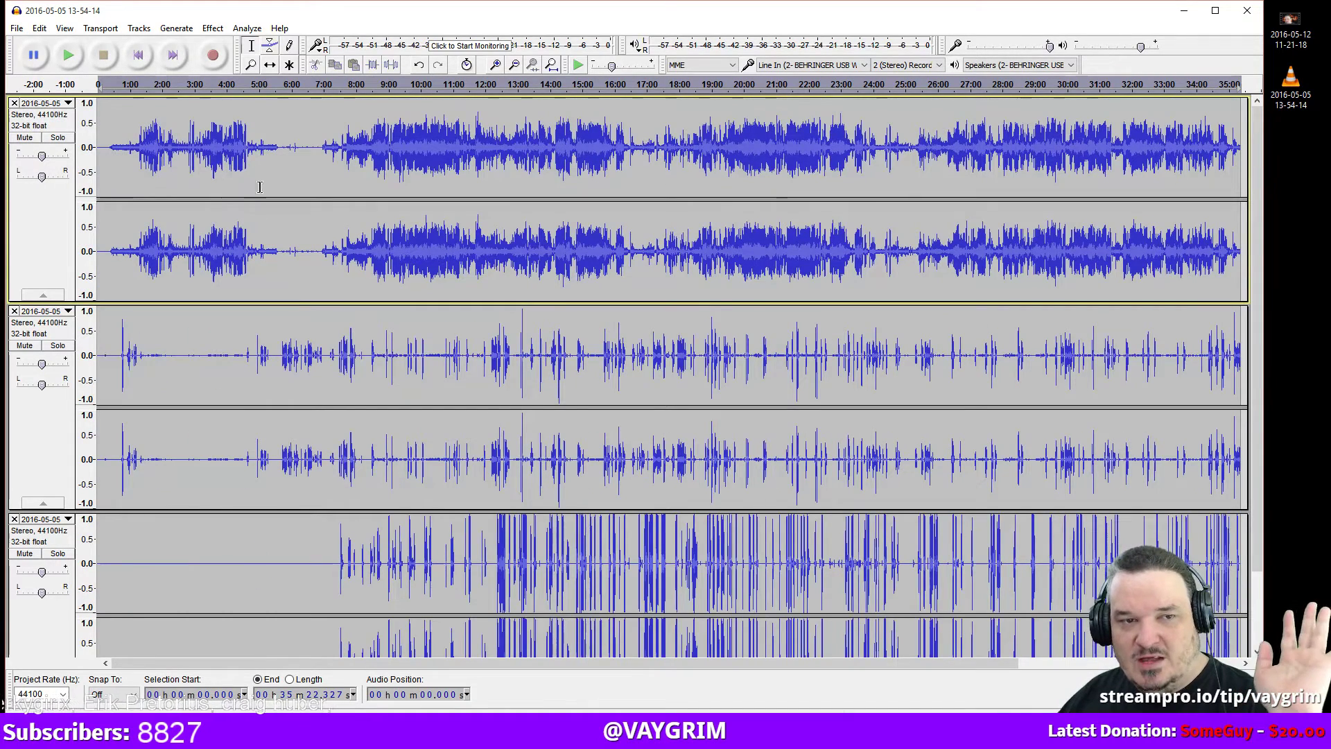
# Examine the first two remaining stereo tracks by selecting each one in turn.
pyautogui.doubleClick(580, 167)
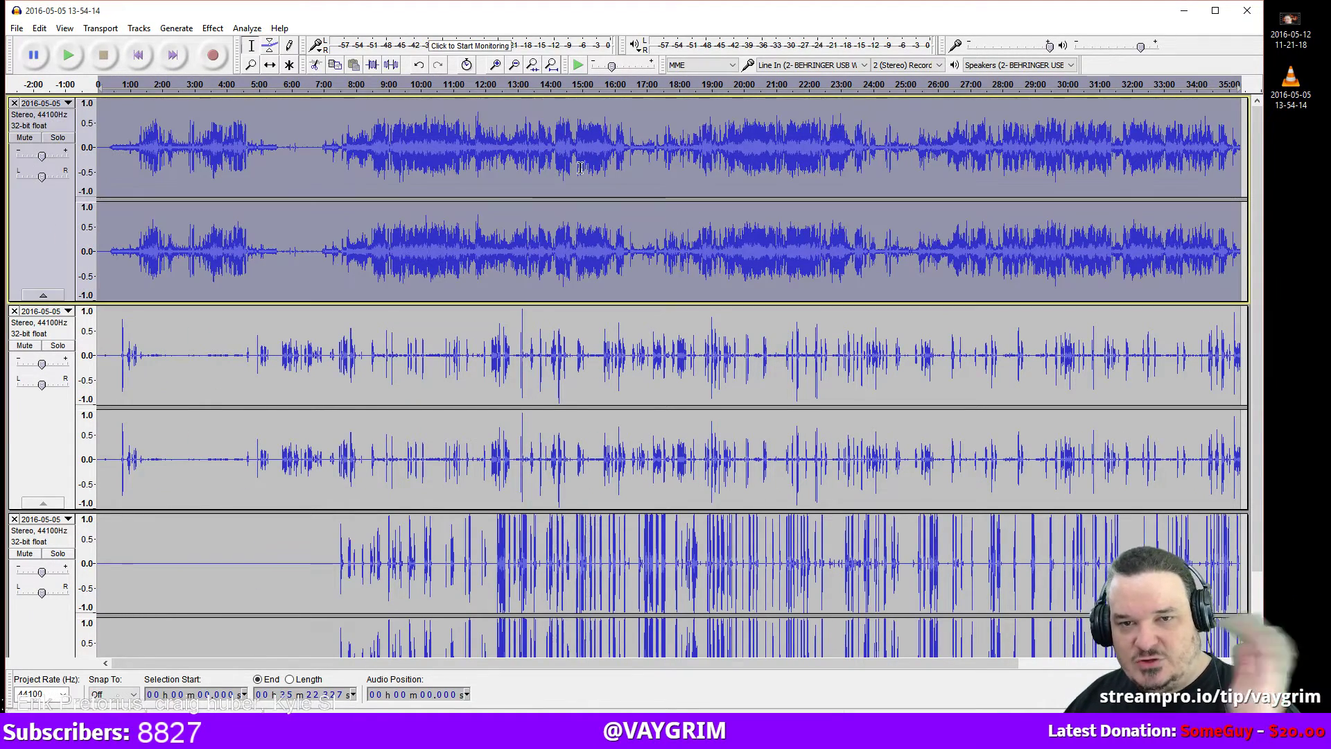
pyautogui.scroll(-1, 24, 361)
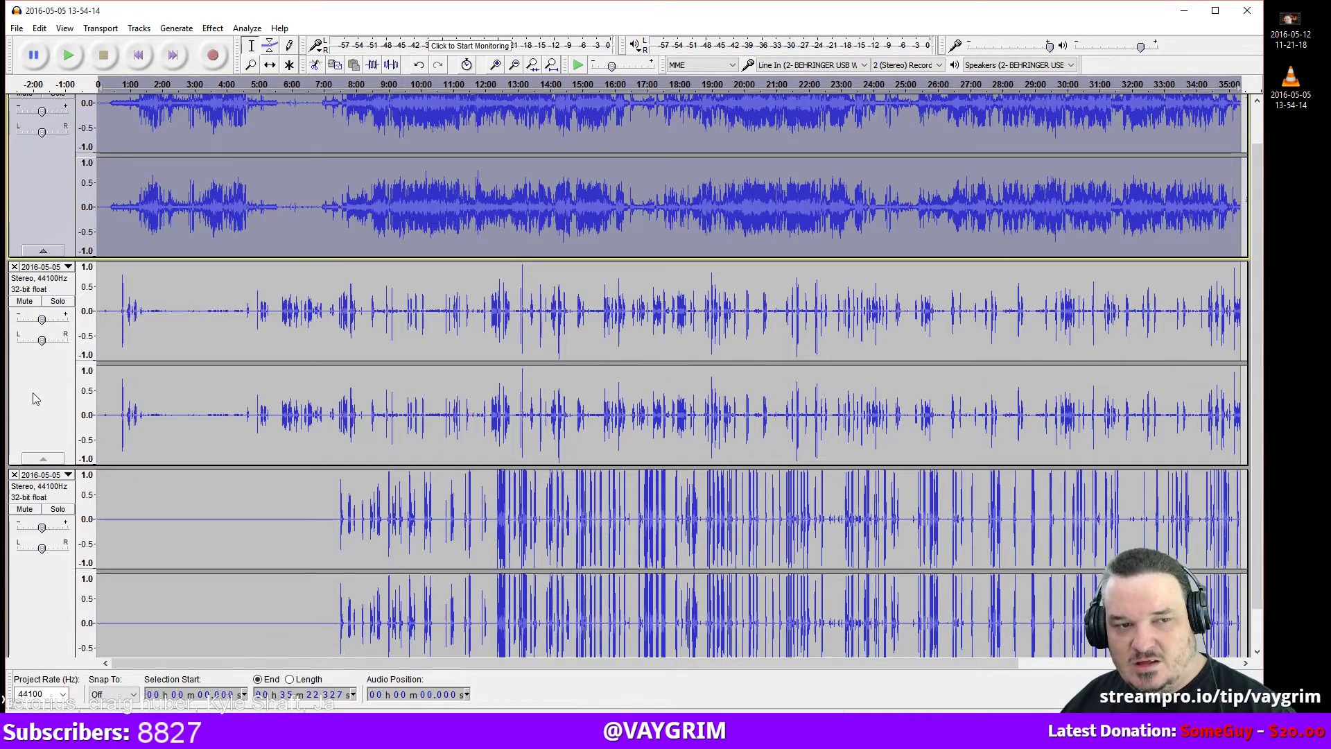
pyautogui.click(36, 398)
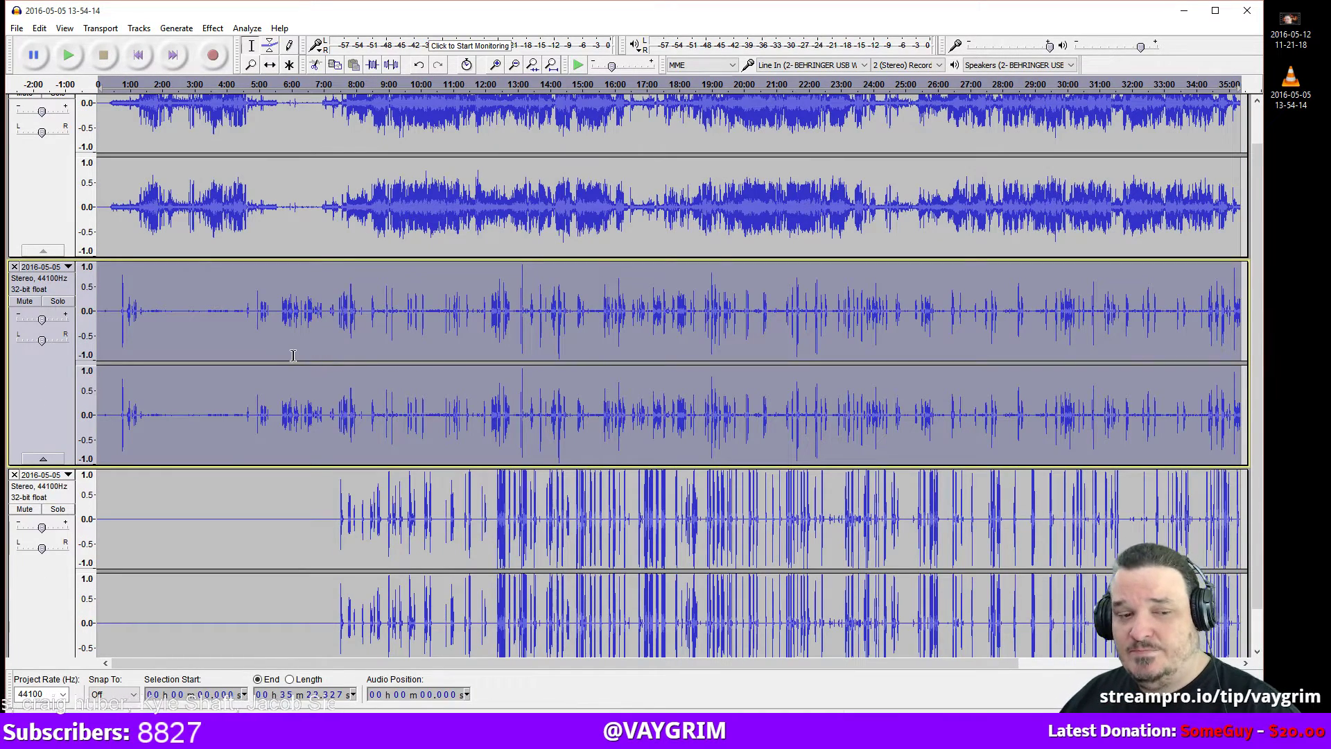
pyautogui.scroll(-1, 293, 355)
# Apply Amplify to the whole last stereo track with an amplification of -8 dB.
pyautogui.click(51, 530)
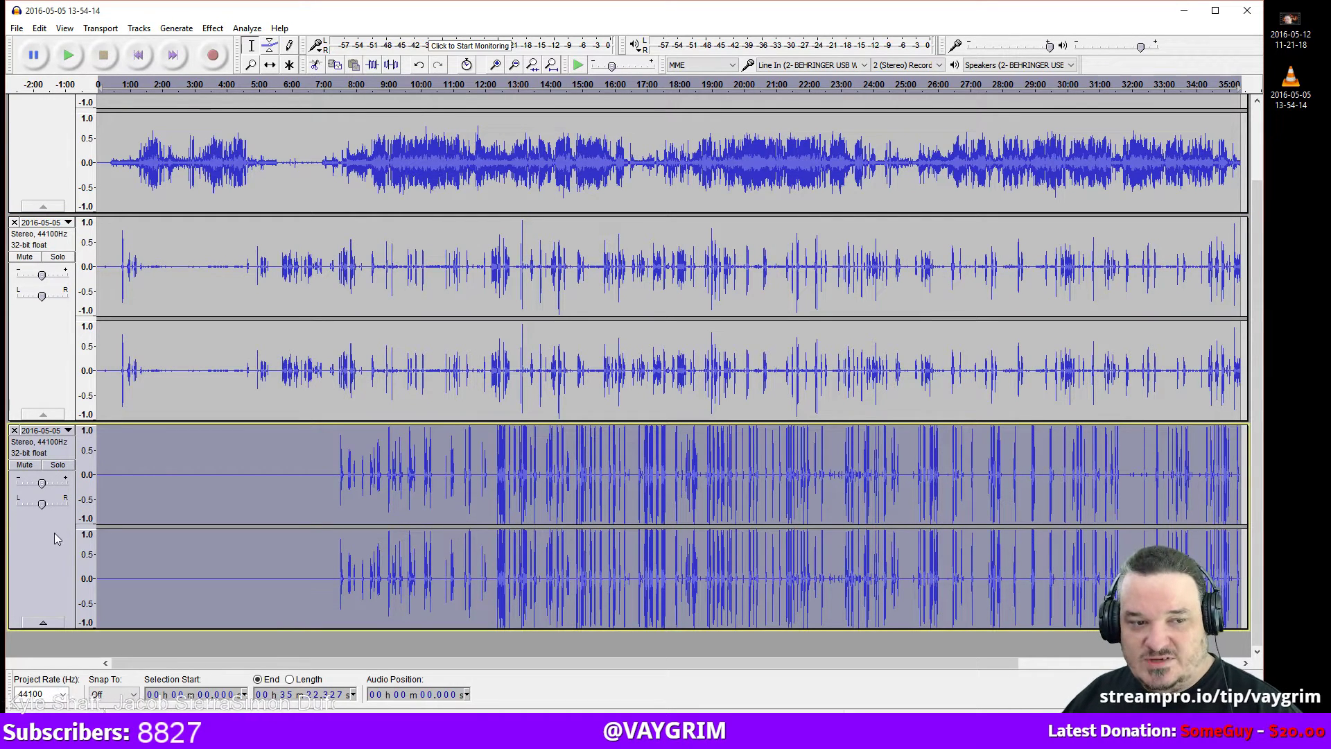
pyautogui.click(213, 28)
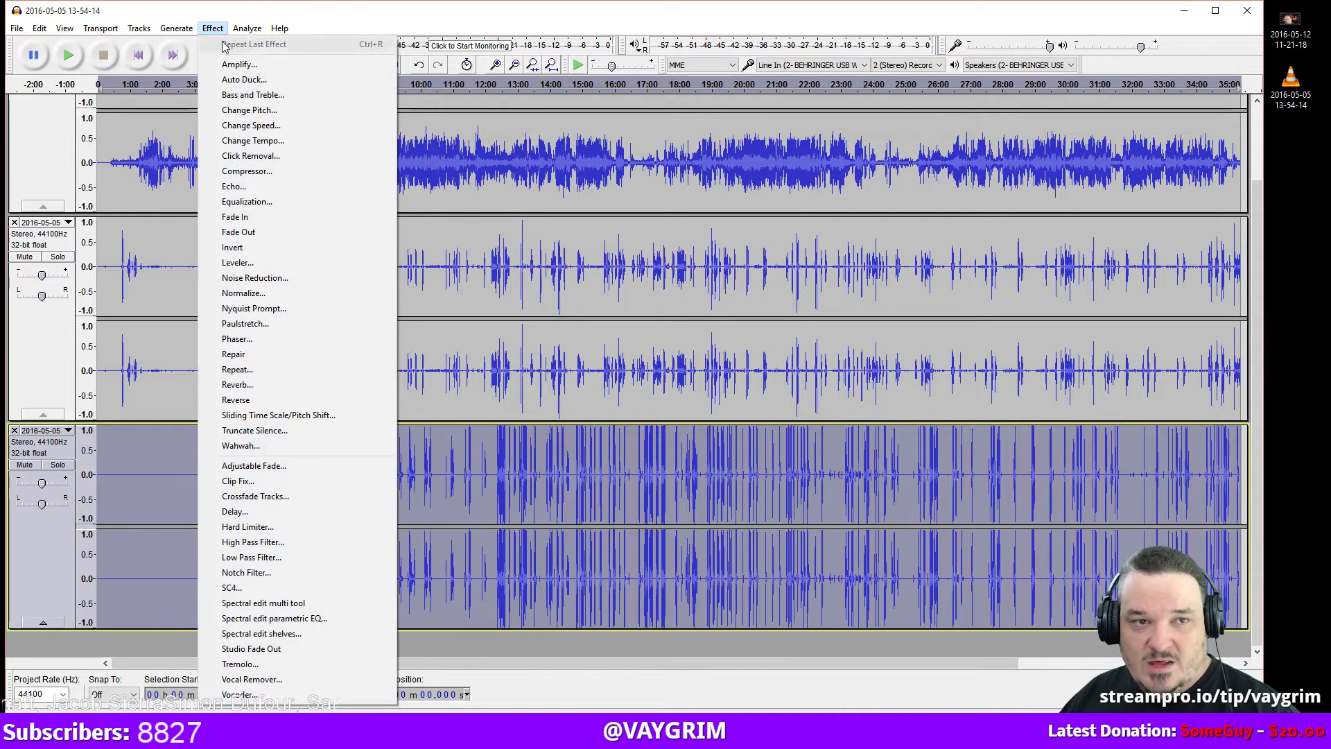
pyautogui.click(240, 63)
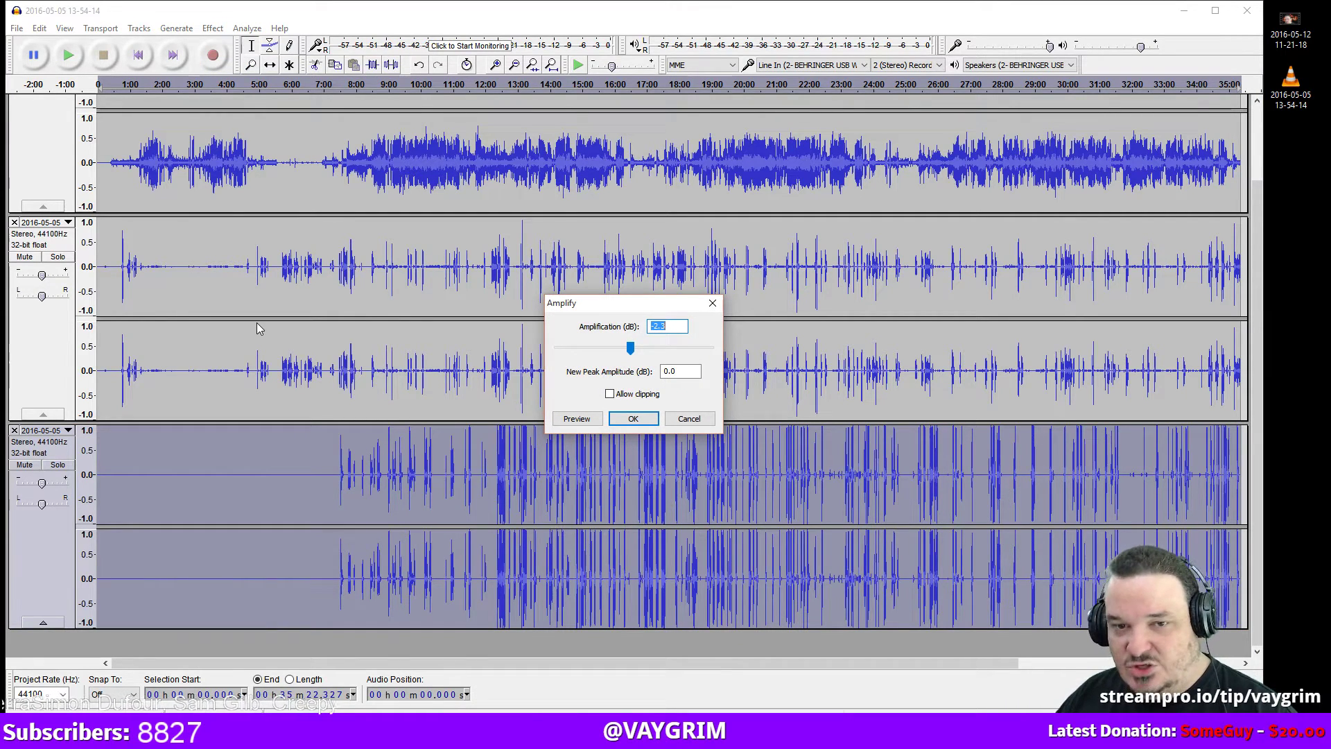
pyautogui.write('-8')
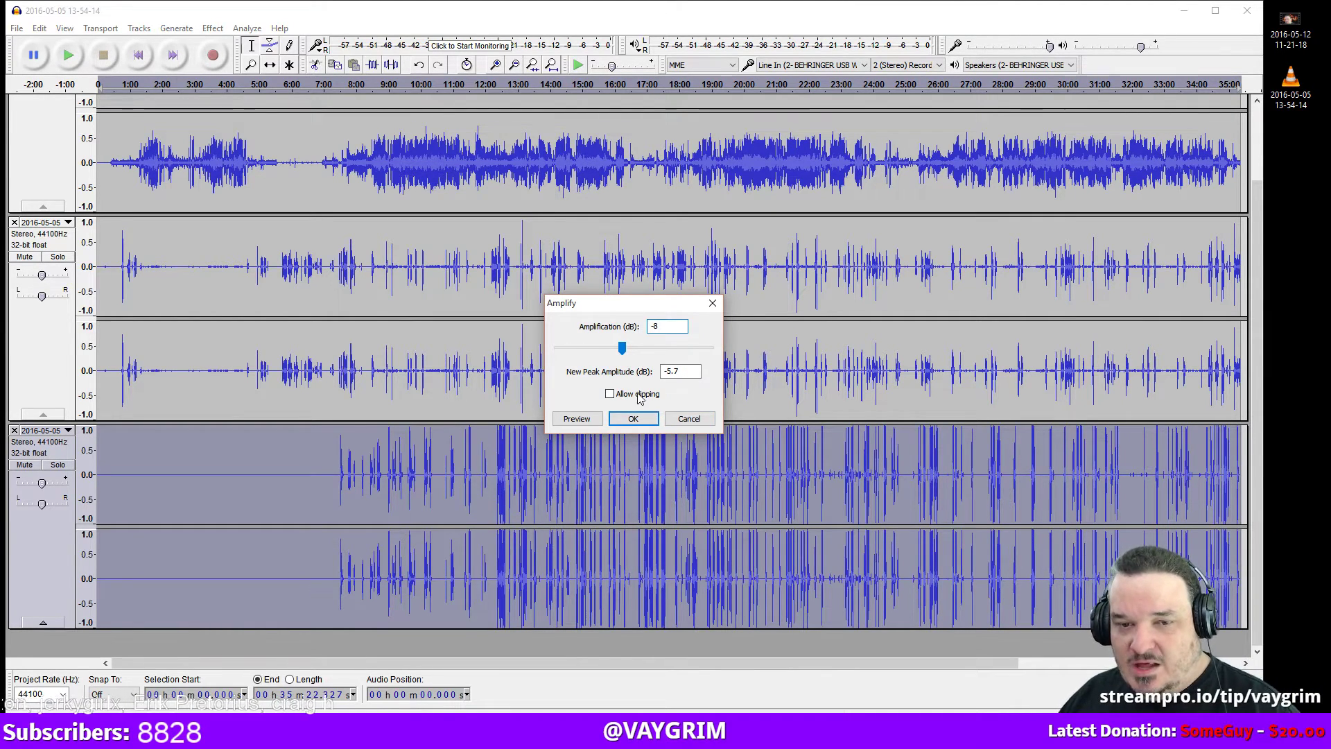
pyautogui.click(630, 419)
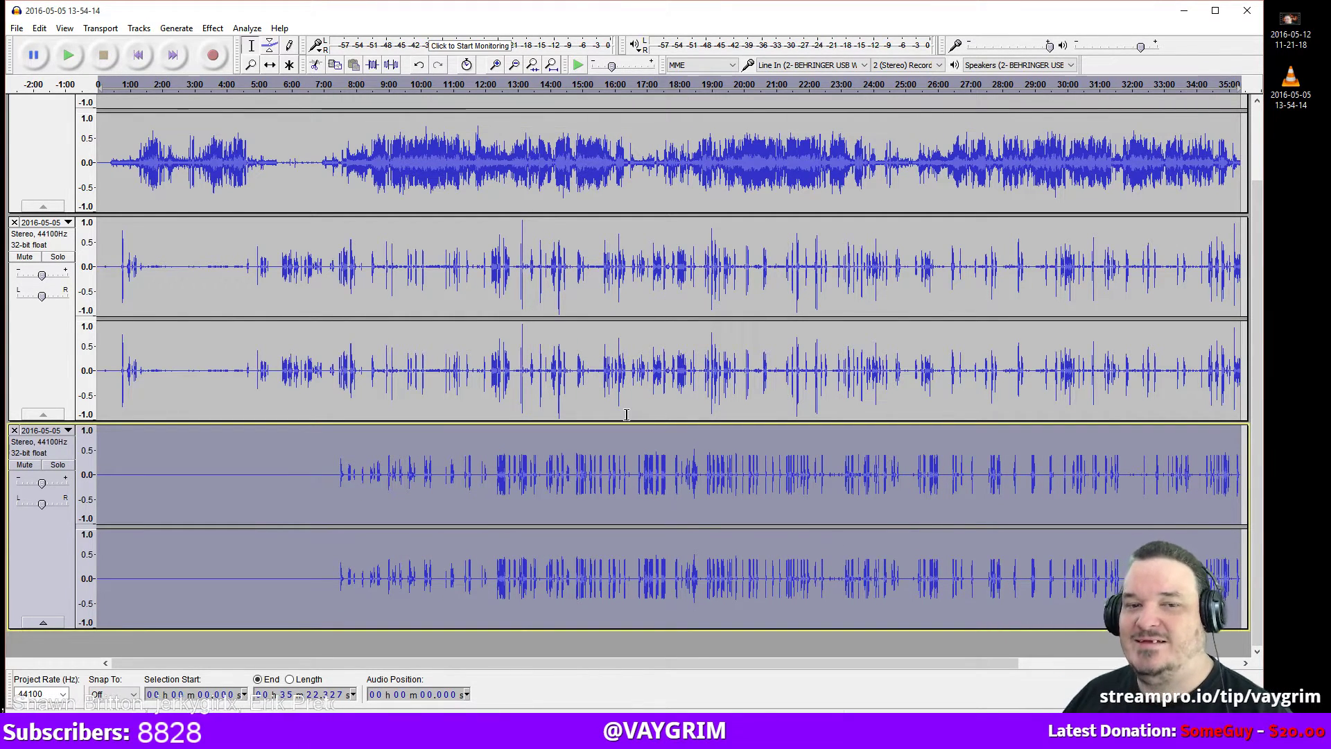
# Select the whole first stereo track and start the Auto Duck effect with a duck amount of -18 dB.
pyautogui.scroll(2, 626, 414)
pyautogui.click(55, 463)
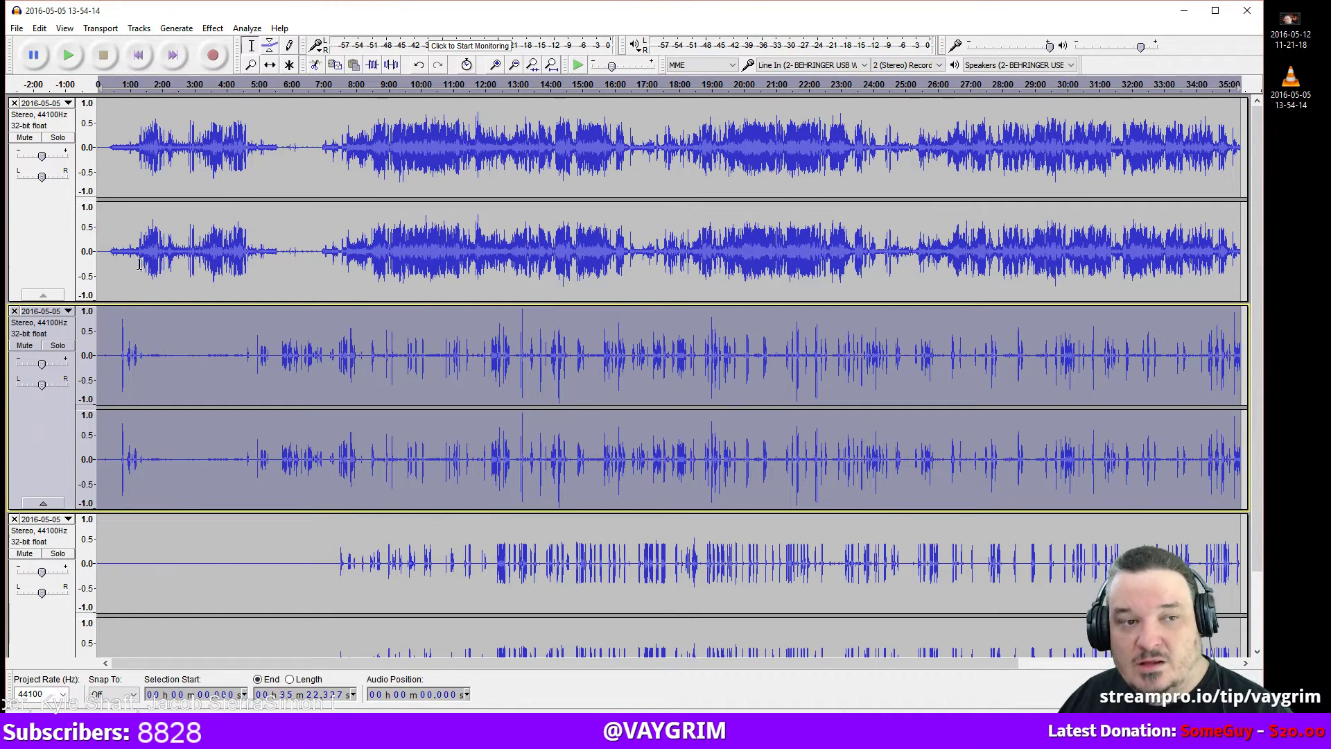
pyautogui.click(30, 246)
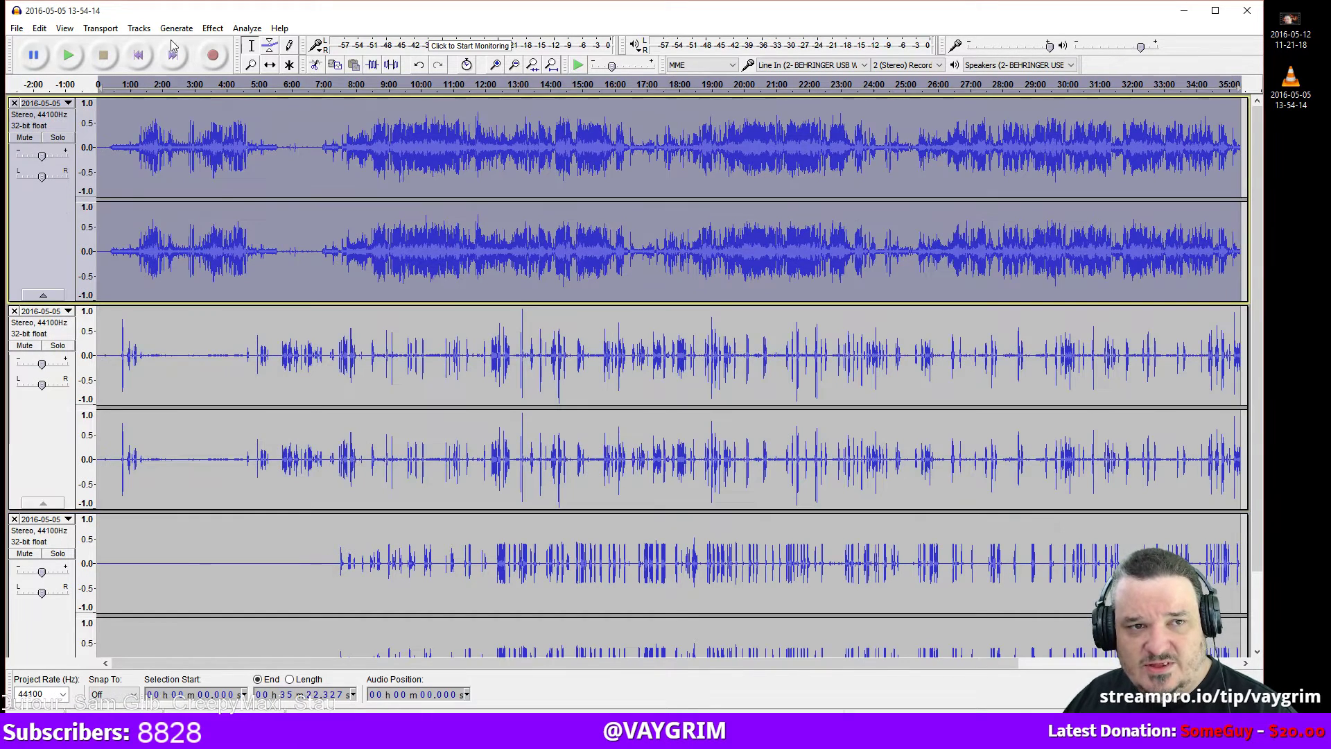
pyautogui.click(215, 29)
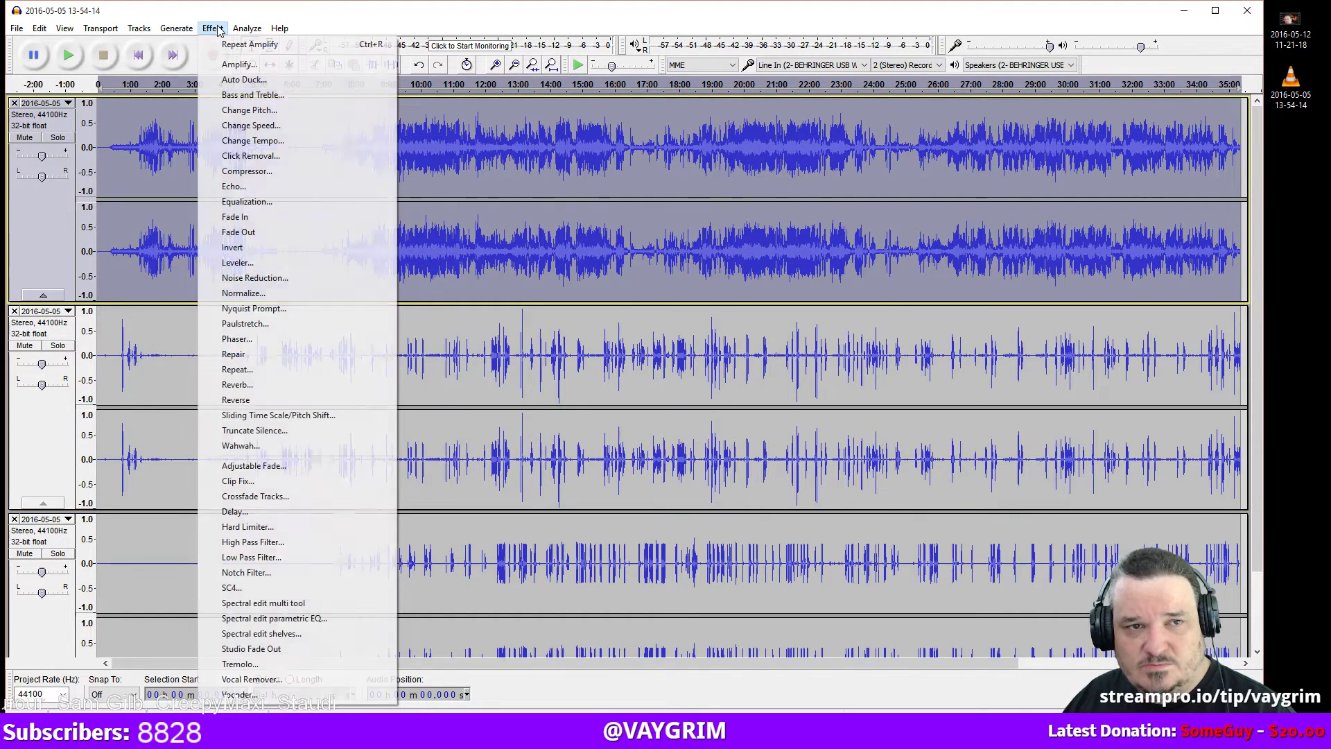
pyautogui.click(244, 79)
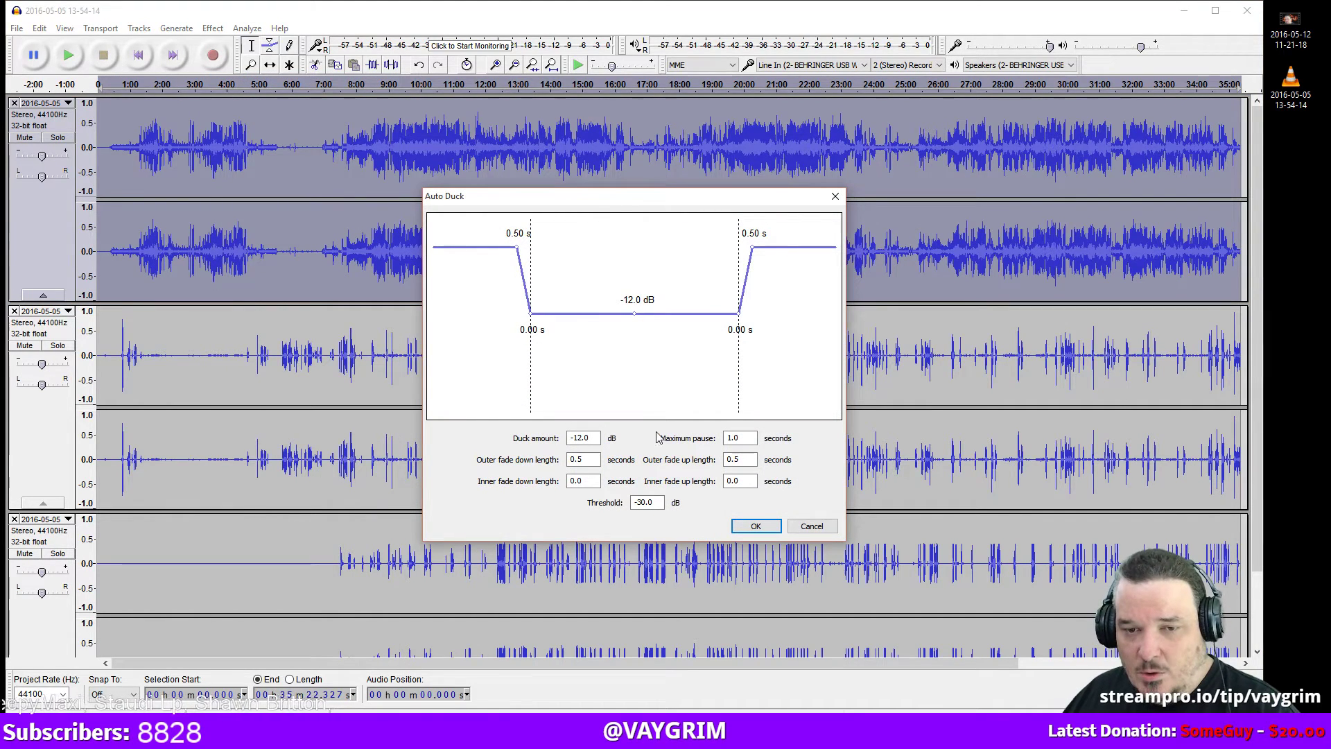
pyautogui.doubleClick(590, 438)
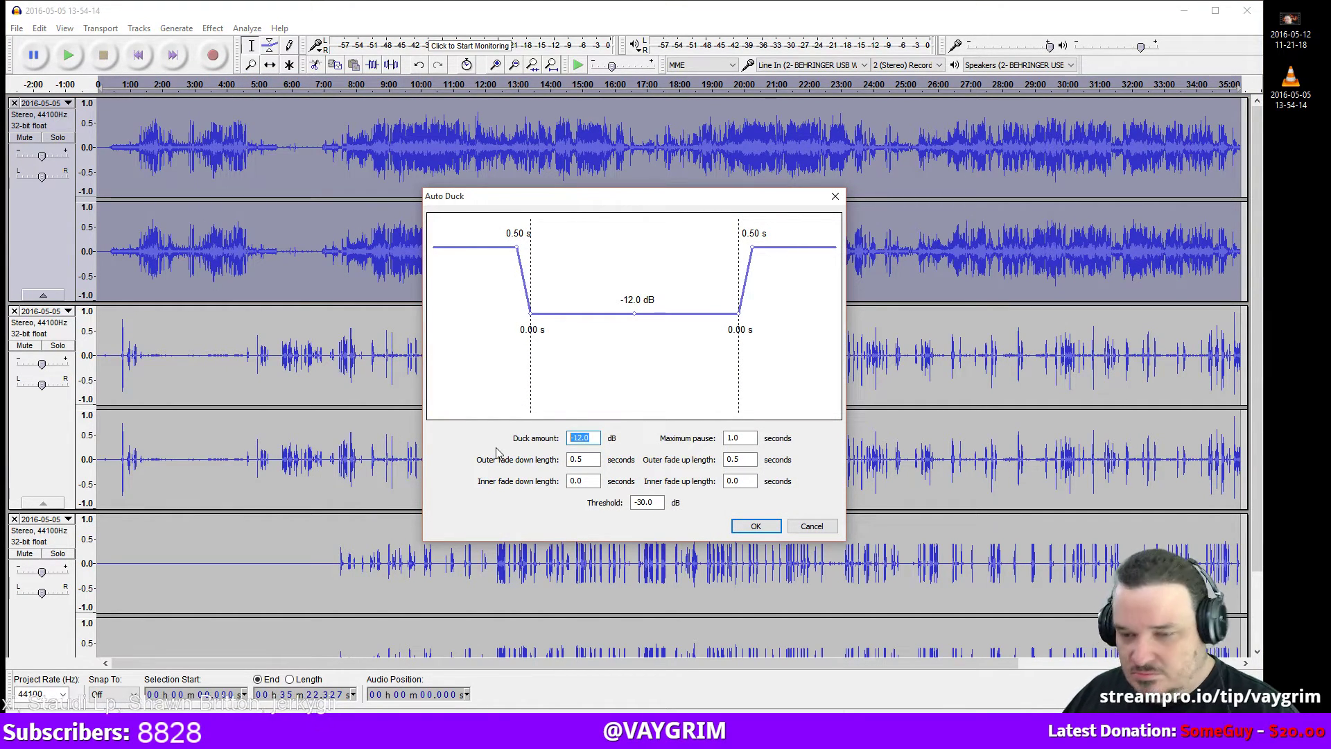
pyautogui.write('-20')
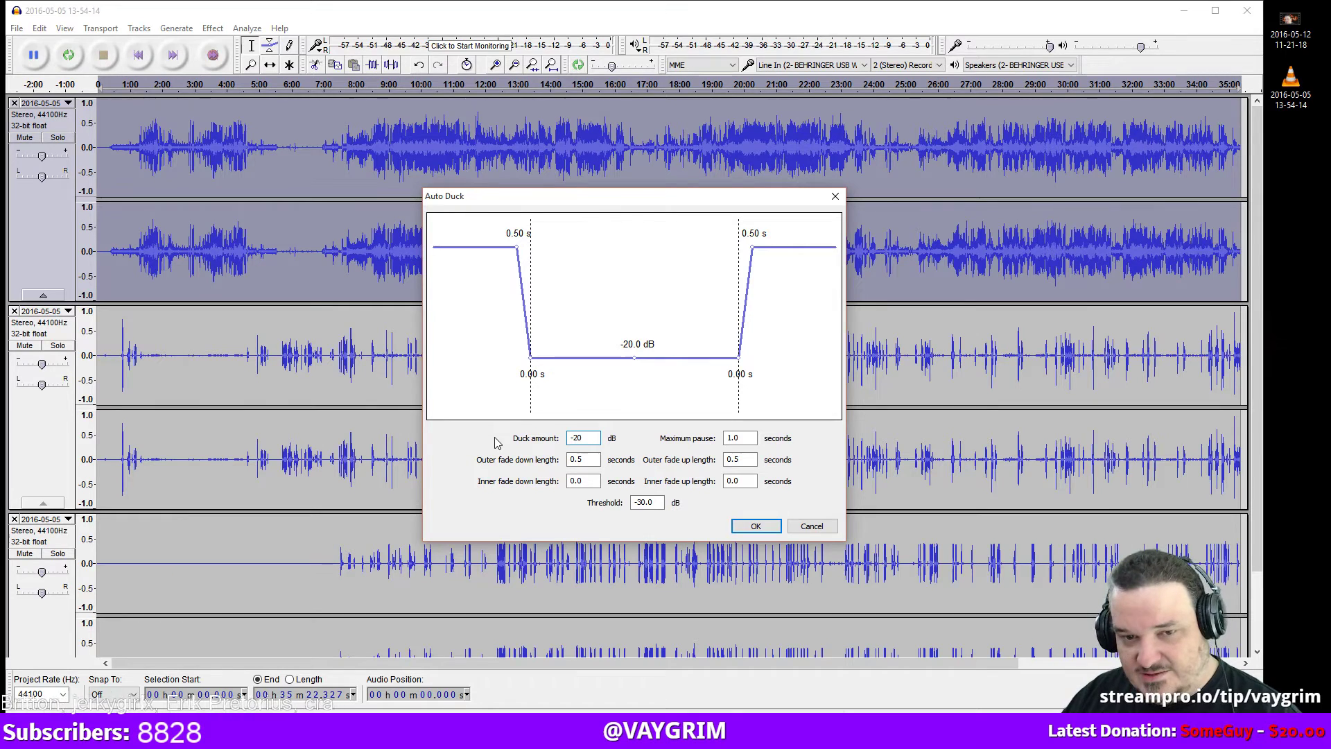
pyautogui.write('-12')
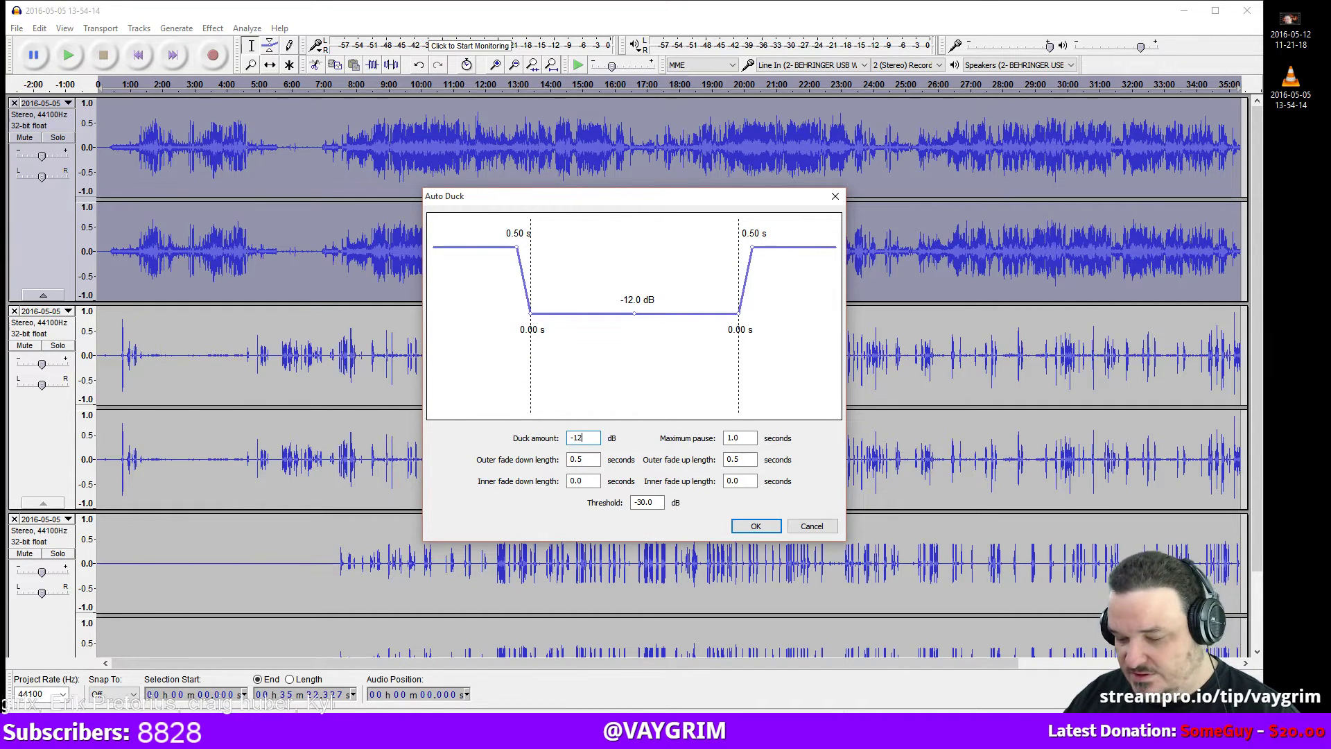
pyautogui.press('BackSpace')
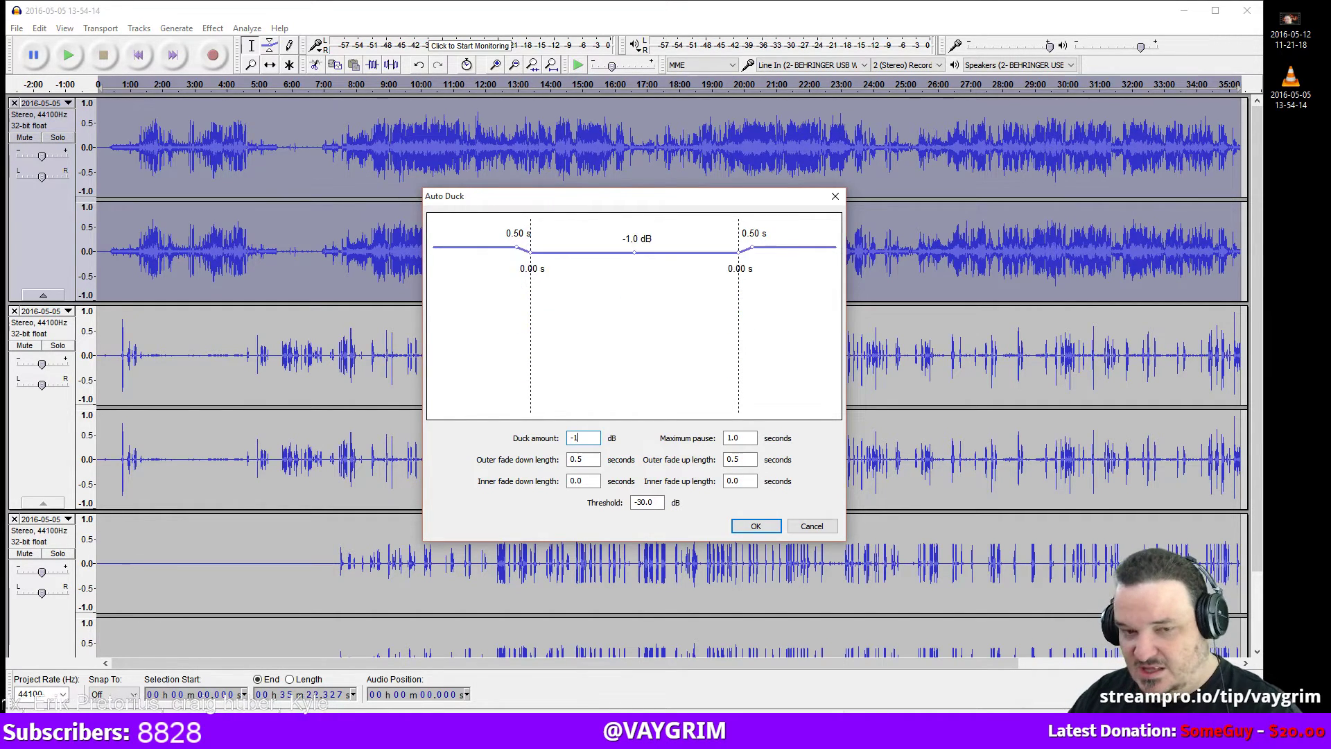
pyautogui.write('8')
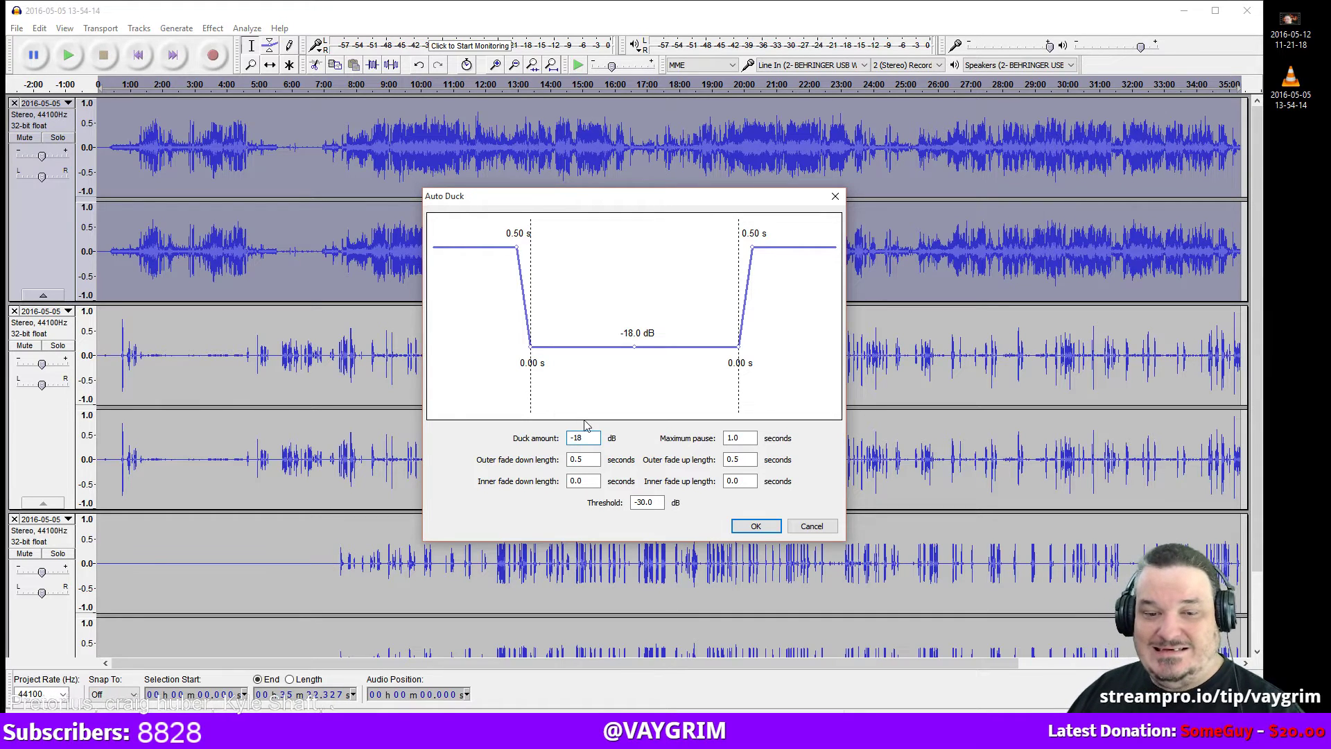
# Set the Auto Duck threshold to -45 dB and apply the effect to the first track.
pyautogui.moveTo(660, 506); pyautogui.dragTo(621, 511)
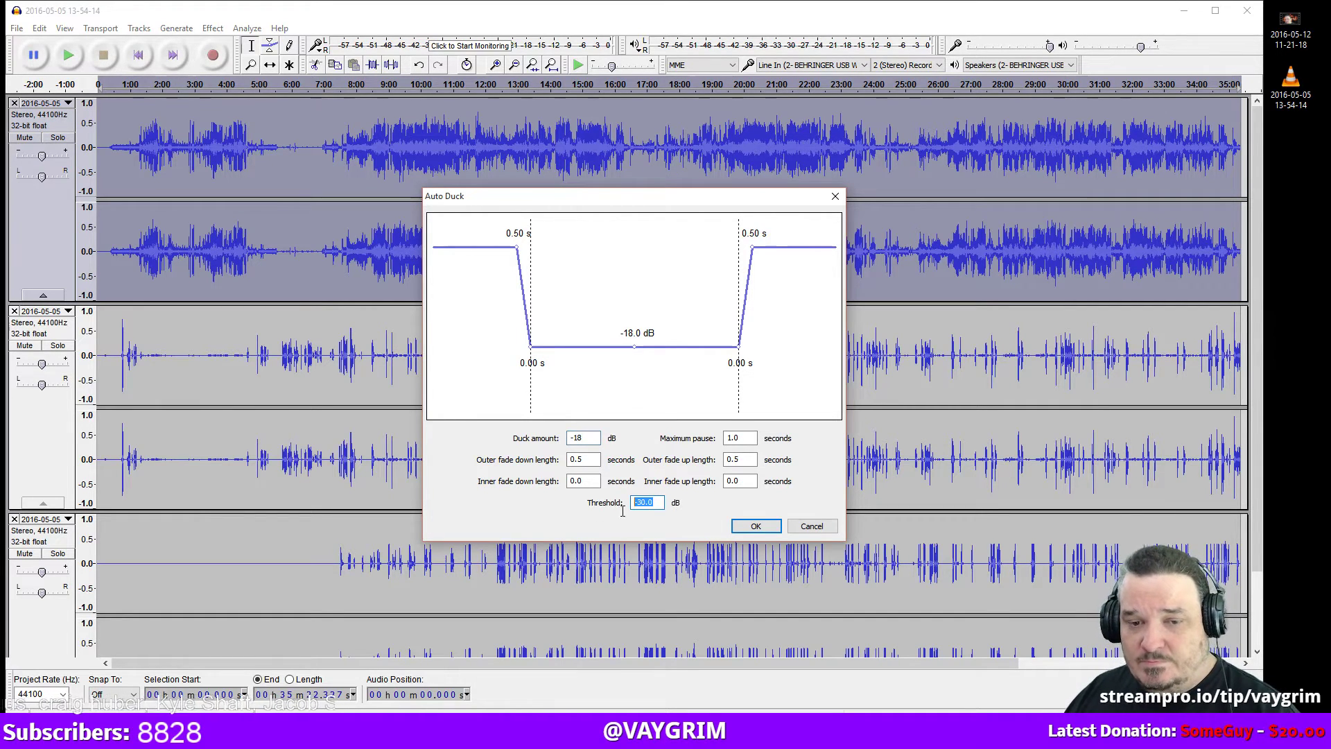
pyautogui.write('-40')
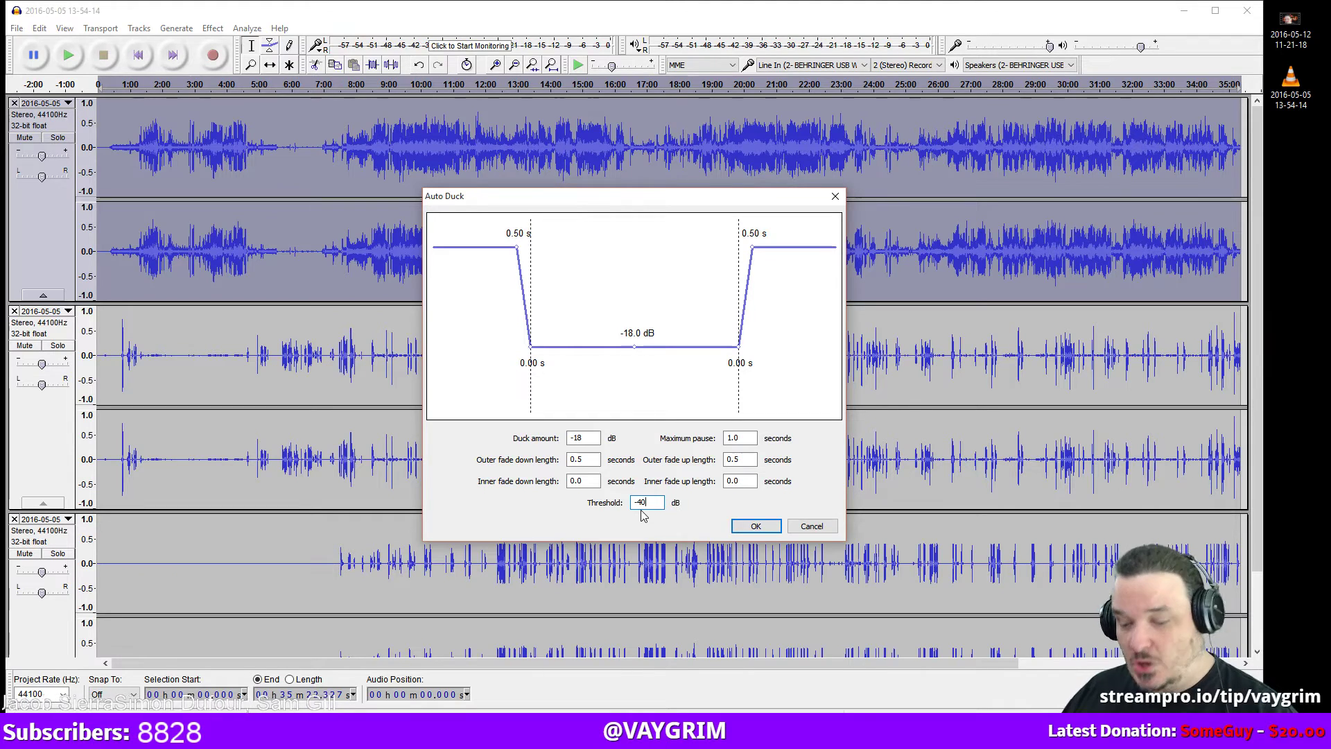
pyautogui.press('BackSpace')
pyautogui.write('5')
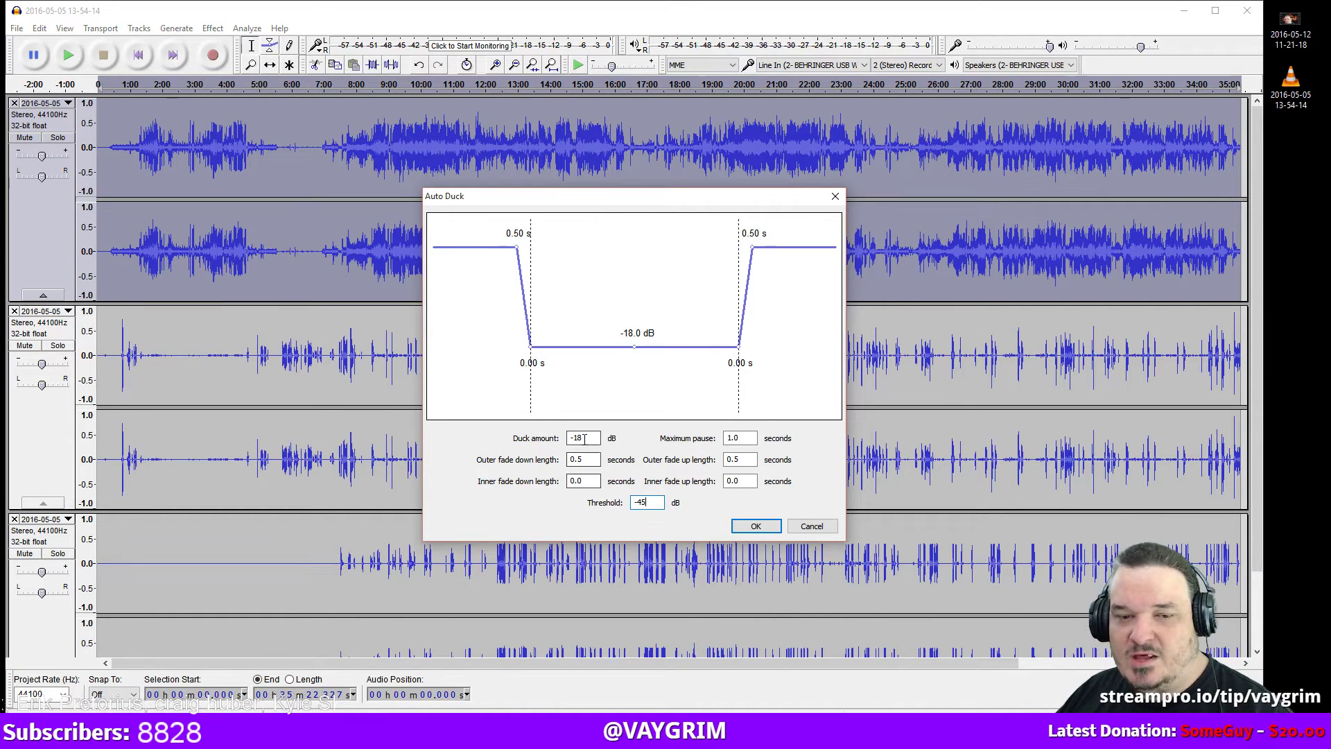
pyautogui.hotkey('shift', 'Tab')
pyautogui.hotkey('shift', 'Tab')
pyautogui.hotkey('shift', 'Tab')
pyautogui.hotkey('shift', 'Tab')
pyautogui.hotkey('shift', 'Tab')
pyautogui.hotkey('shift', 'Tab')
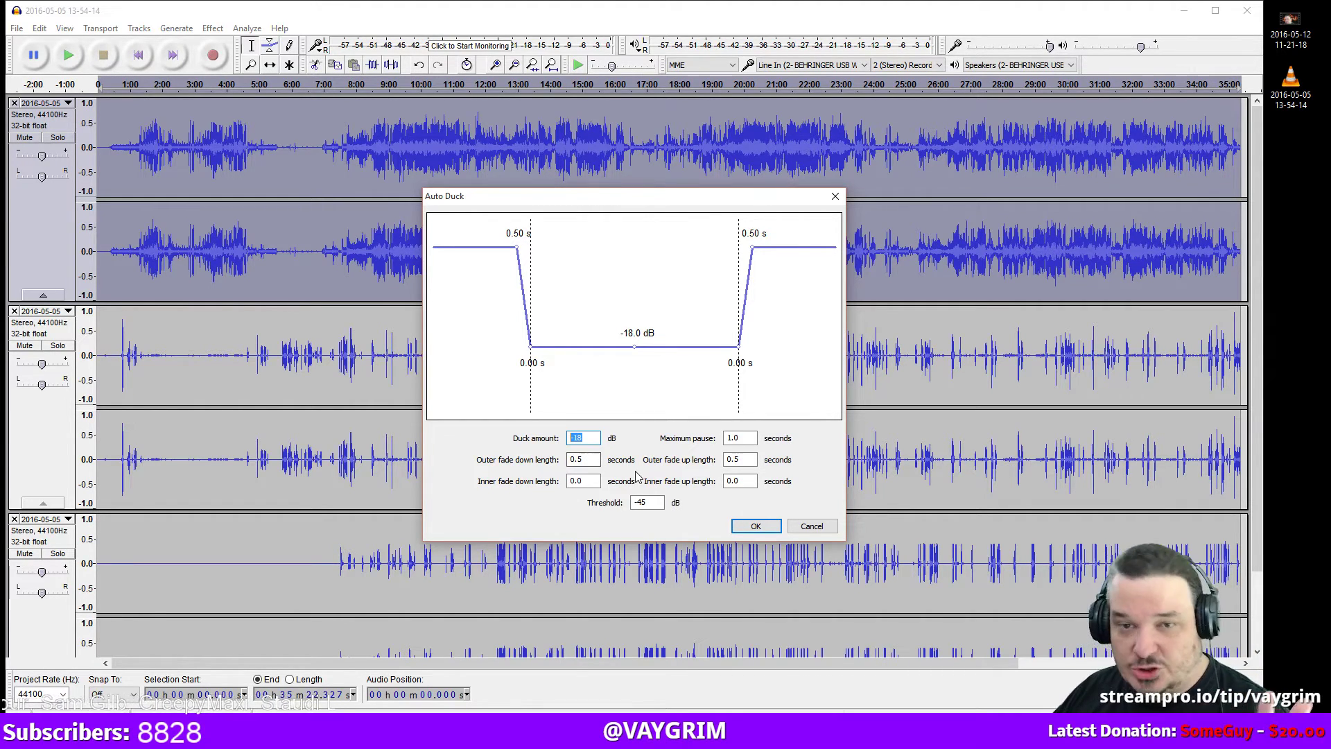
pyautogui.click(754, 526)
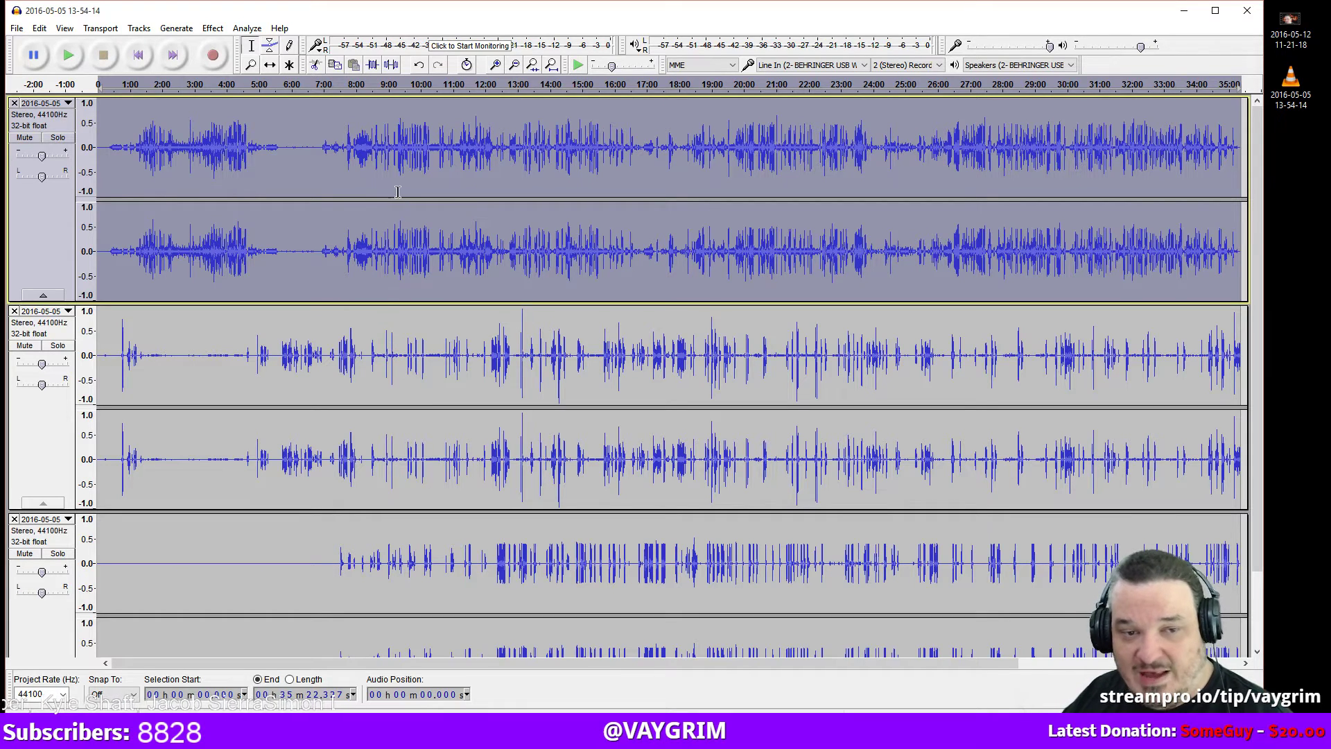
# Listen to the ducked mix from about 13:00 on the timeline and stop playback.
pyautogui.click(518, 88)
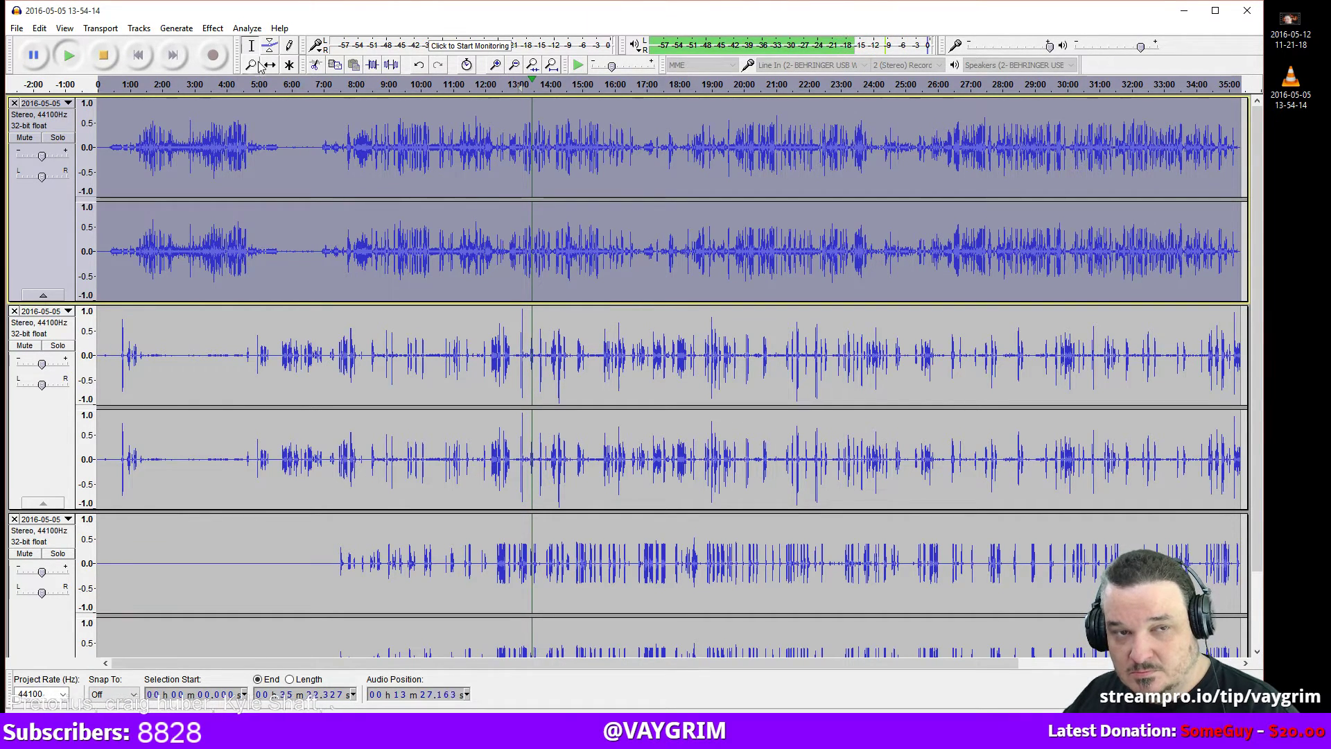
pyautogui.click(106, 54)
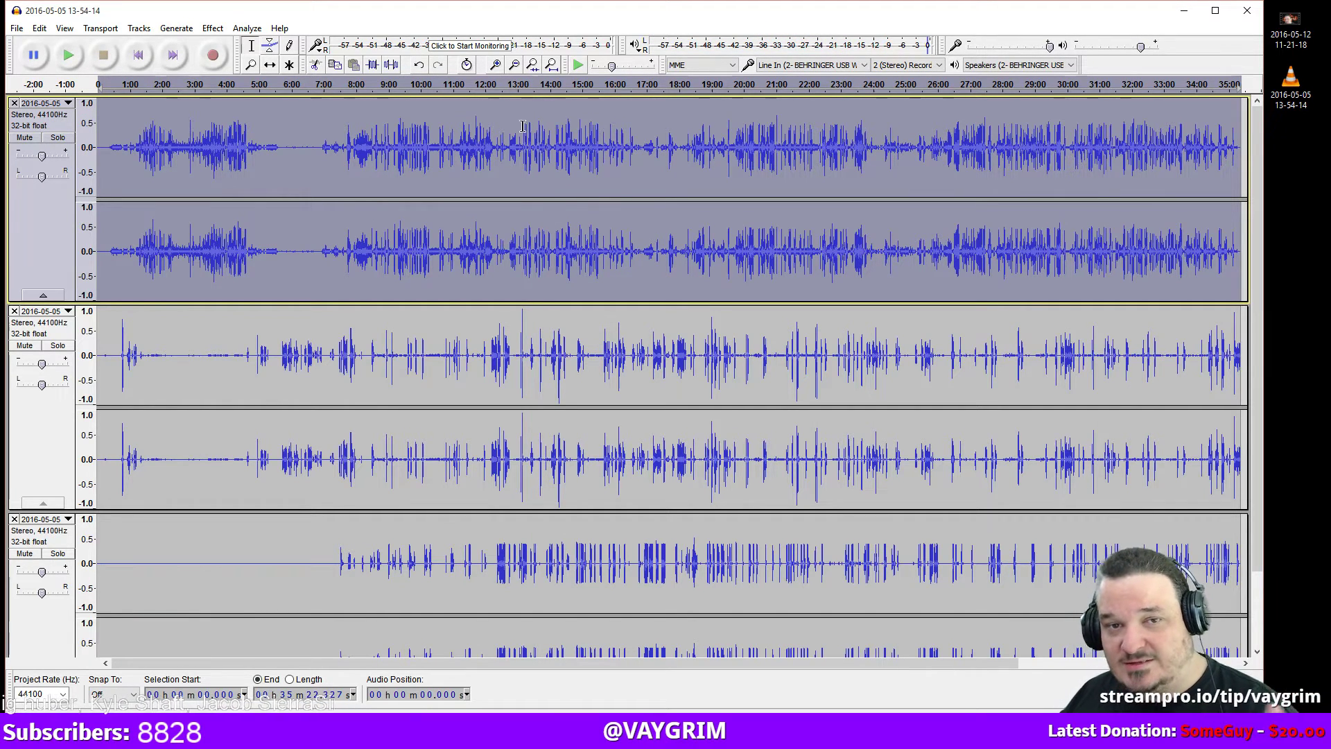
# Undo the Auto Duck effect on the first track.
pyautogui.scroll(-1, 530, 201)
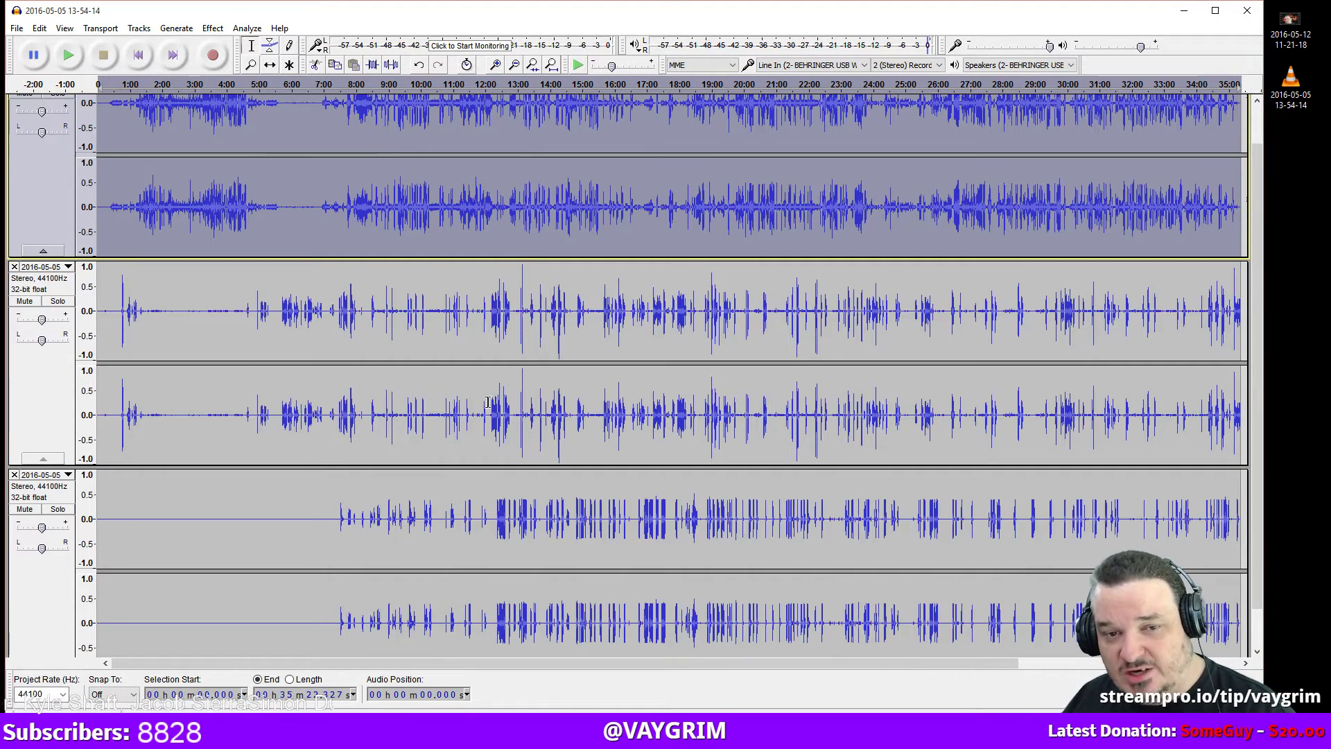
pyautogui.scroll(1, 493, 519)
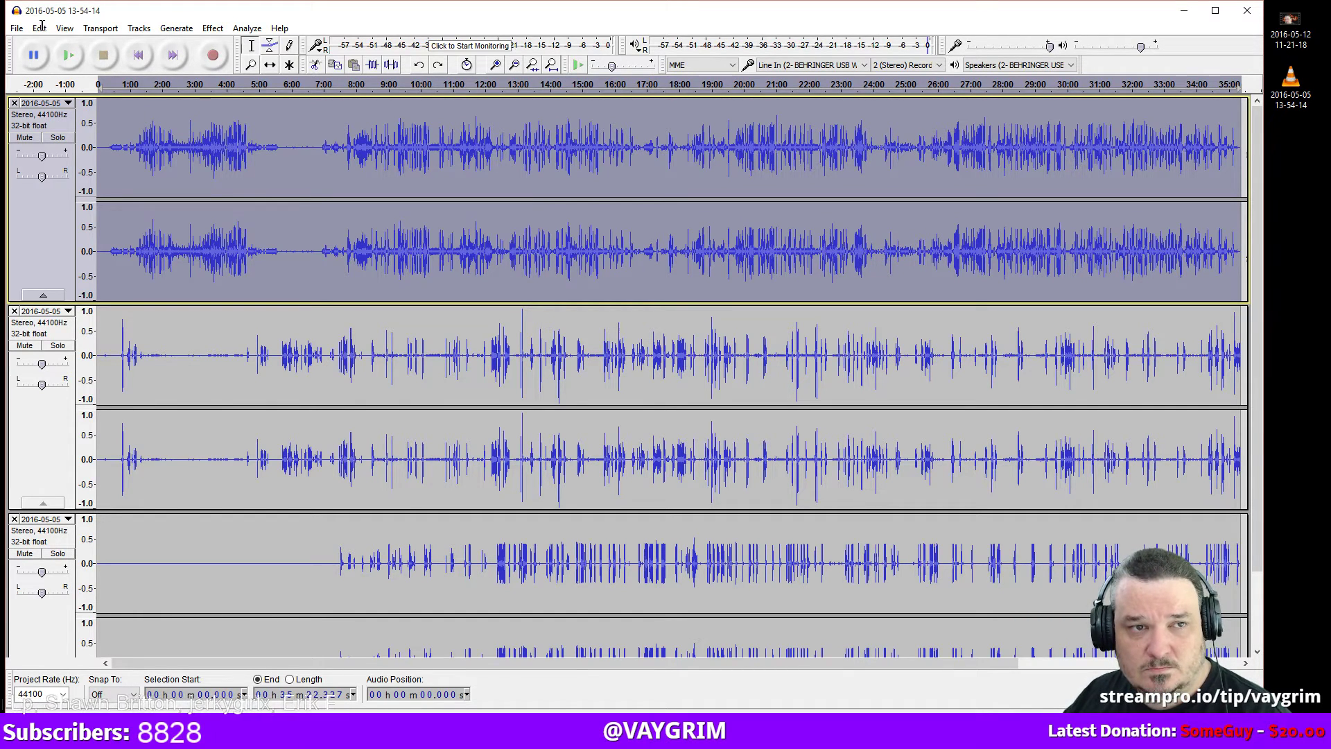
pyautogui.click(271, 146)
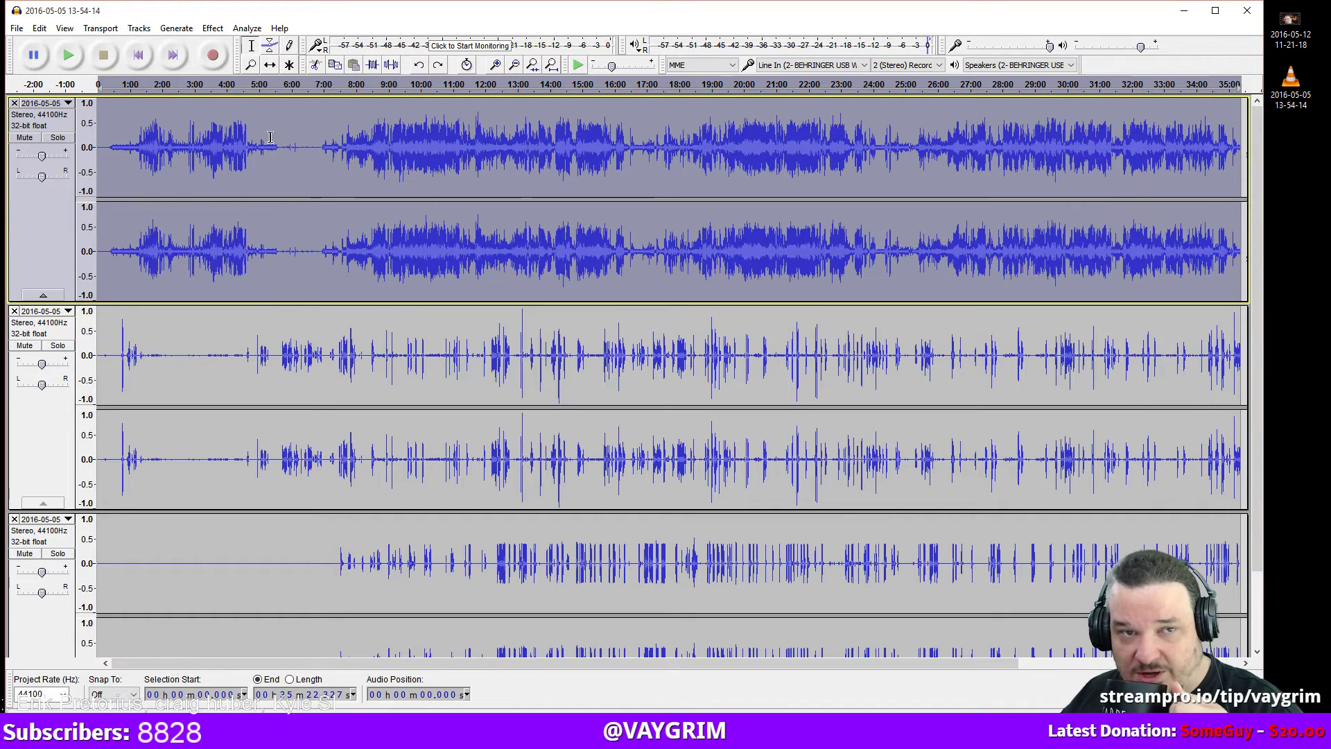
# Apply Auto Duck to the first stereo track with a duck amount of -12 dB.
pyautogui.click(210, 29)
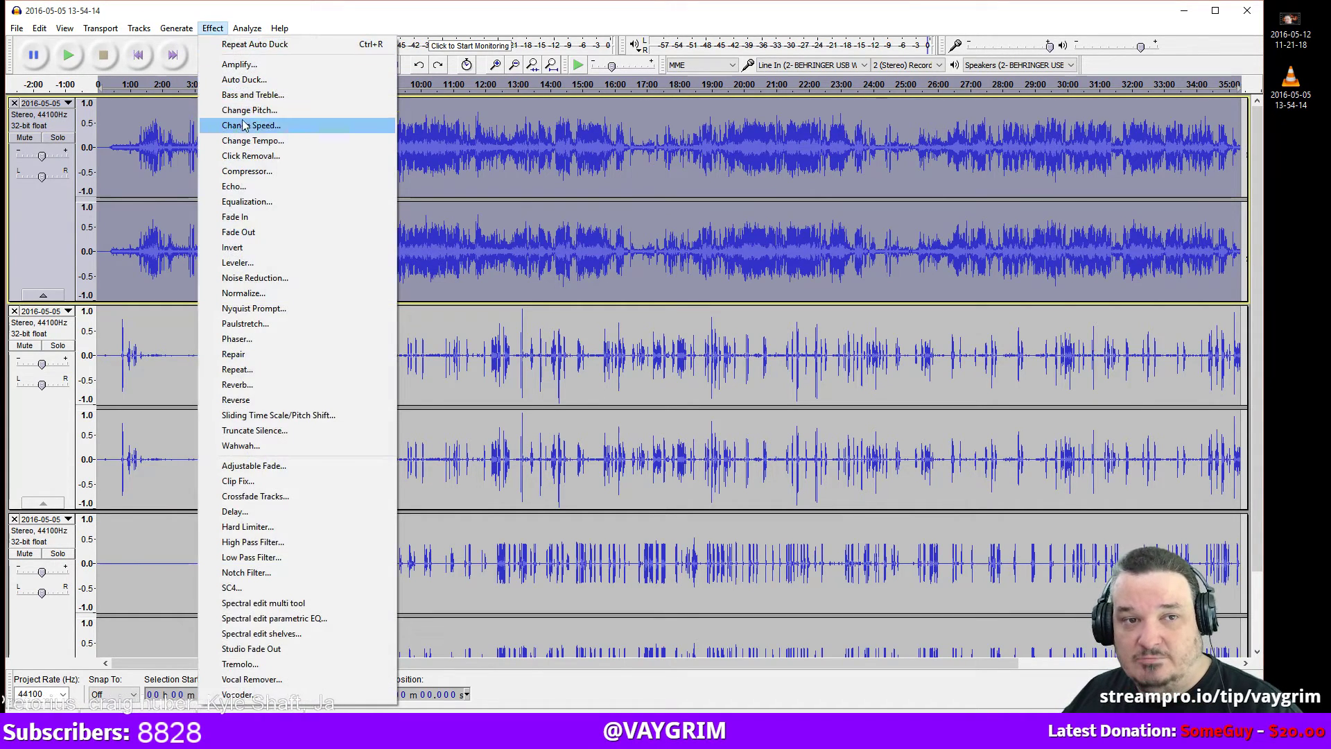
pyautogui.click(243, 80)
pyautogui.doubleClick(582, 437)
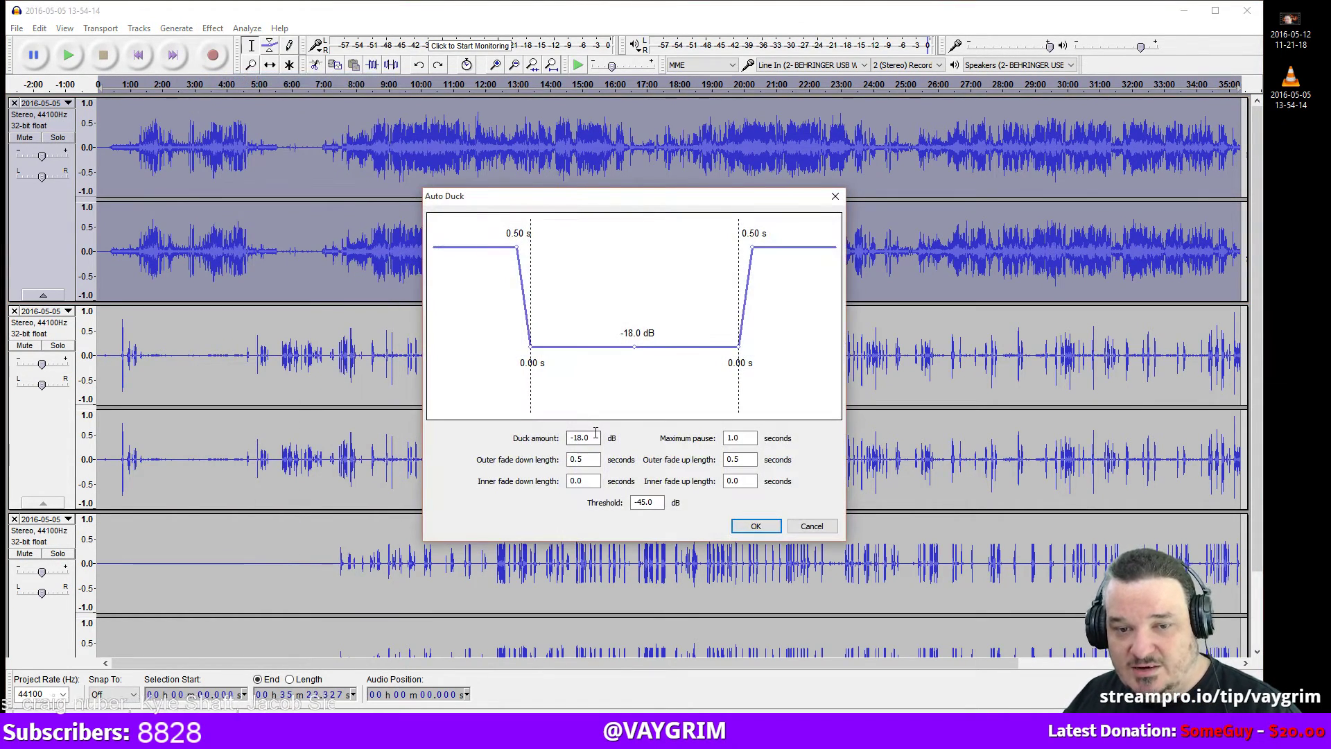
pyautogui.write('-12')
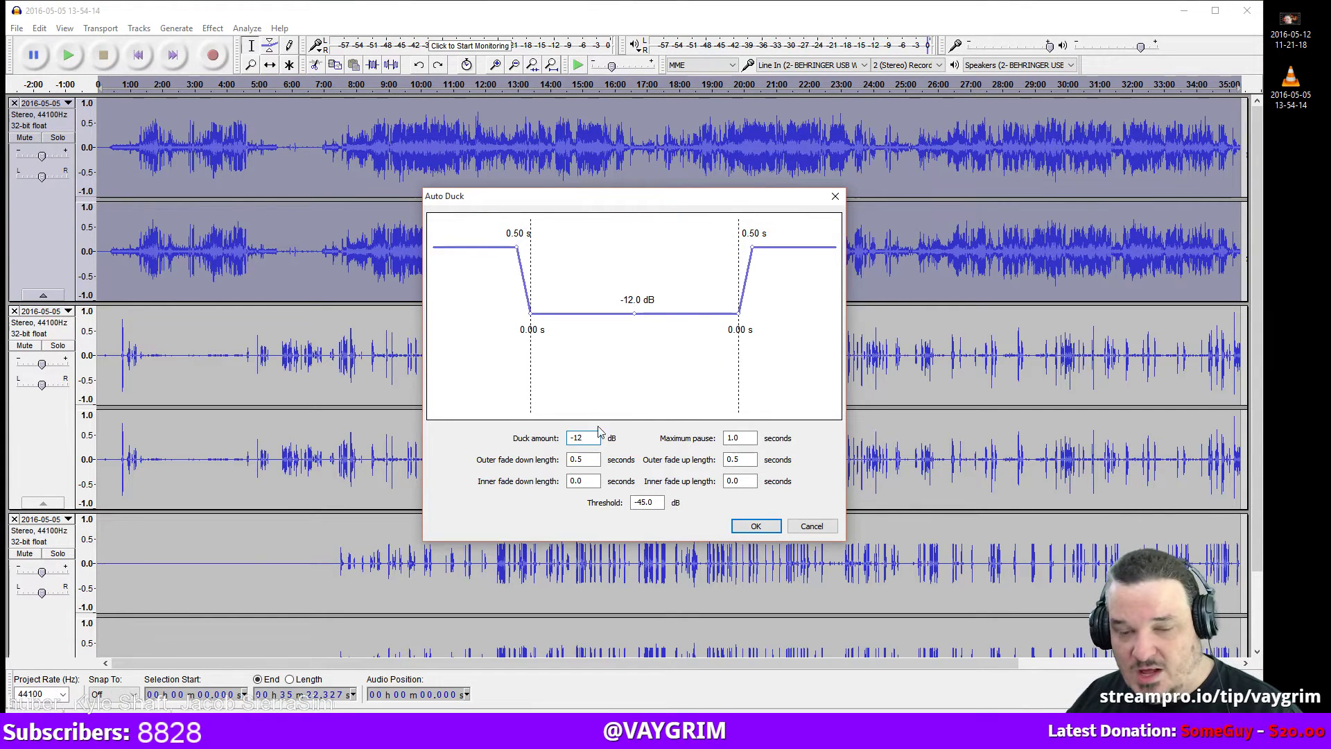
pyautogui.click(755, 526)
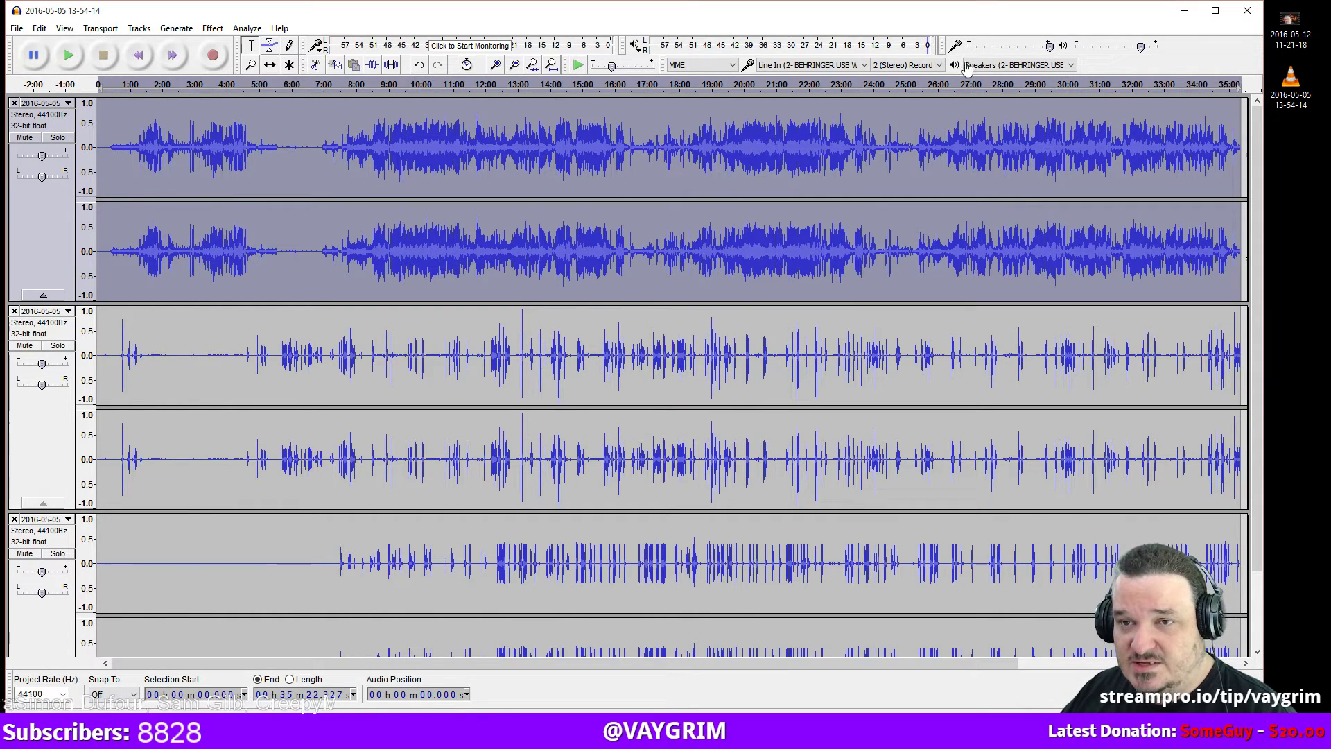
# Switch the playback device to the Realtek High Definition speakers, and listen to the ducked mix from about 13:00 on the timeline.
pyautogui.click(1015, 65)
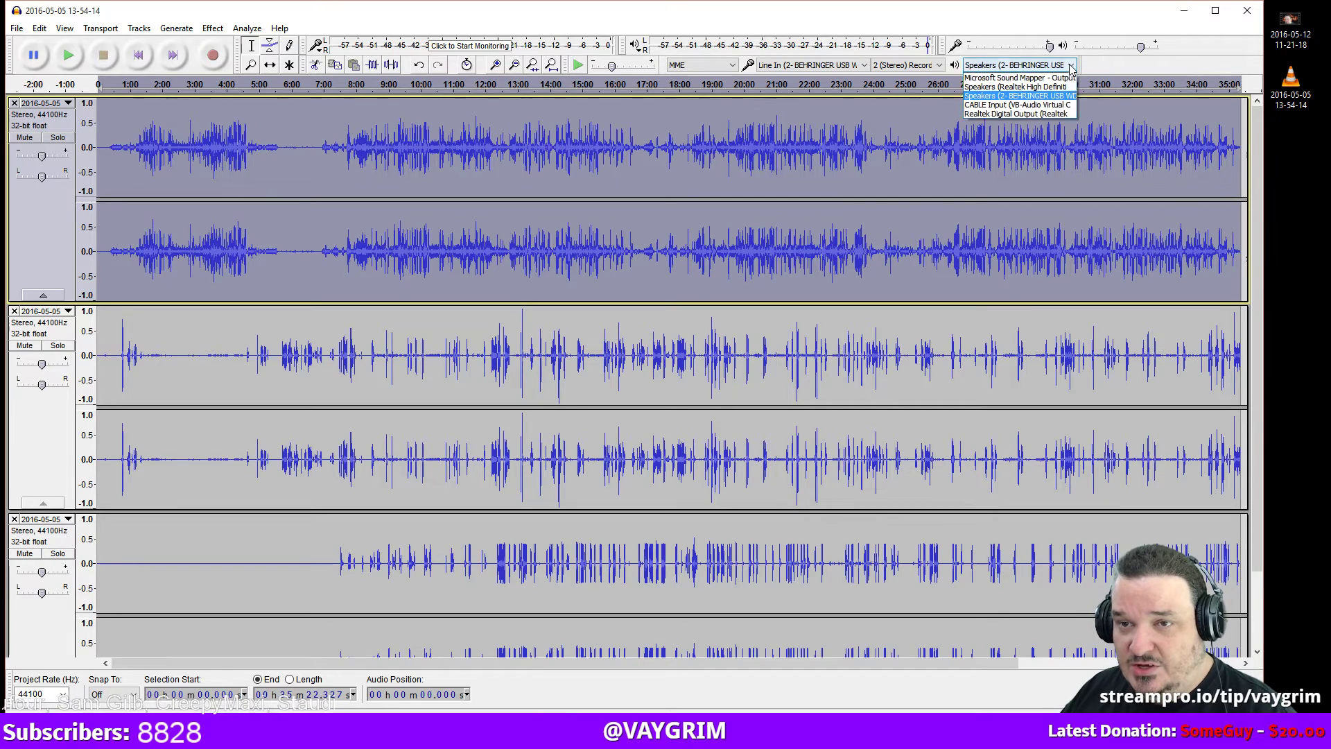
pyautogui.click(995, 86)
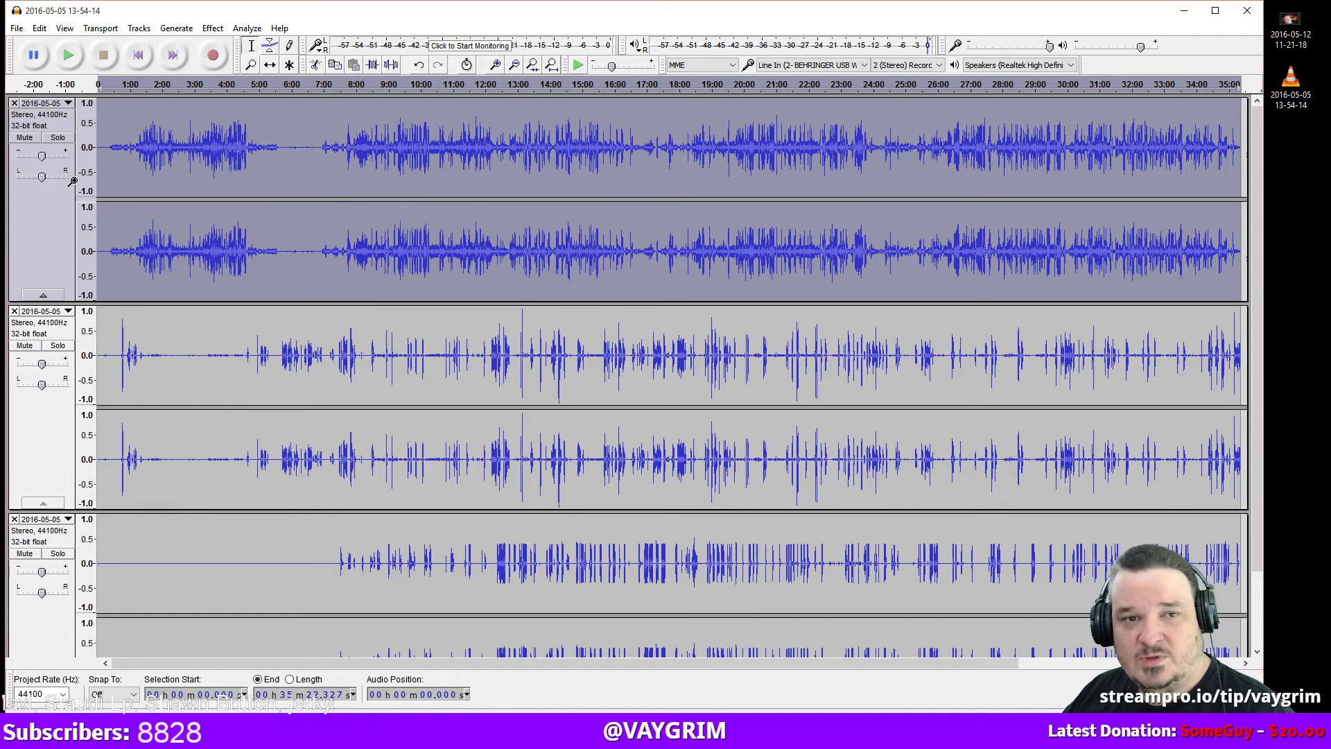
pyautogui.click(520, 84)
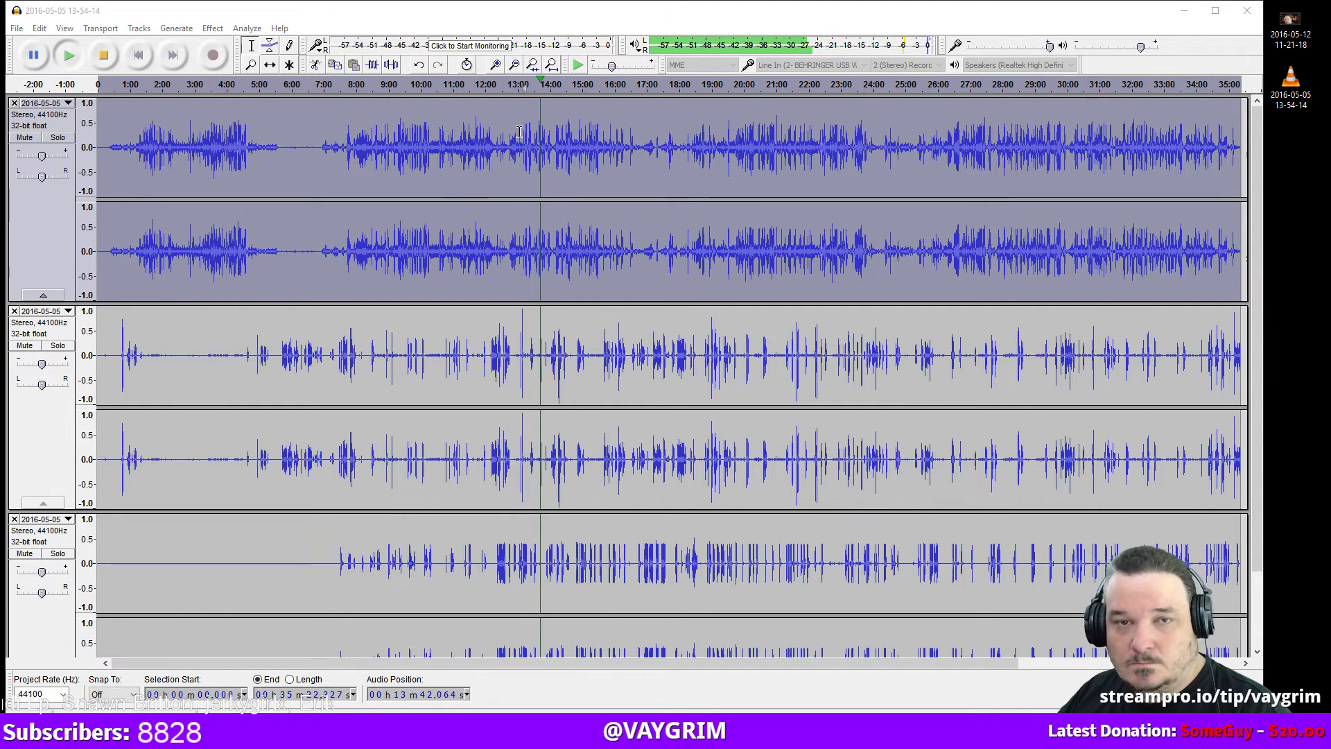
pyautogui.click(540, 38)
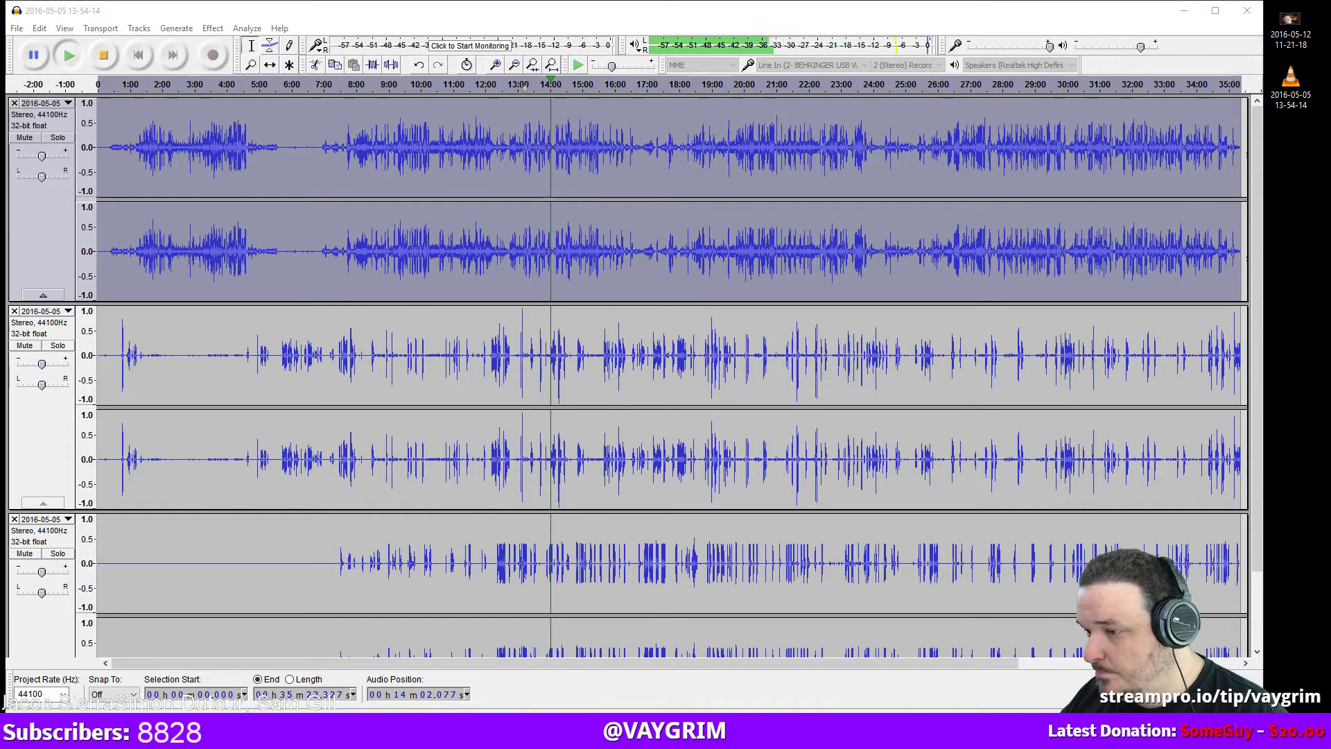
pyautogui.click(689, 57)
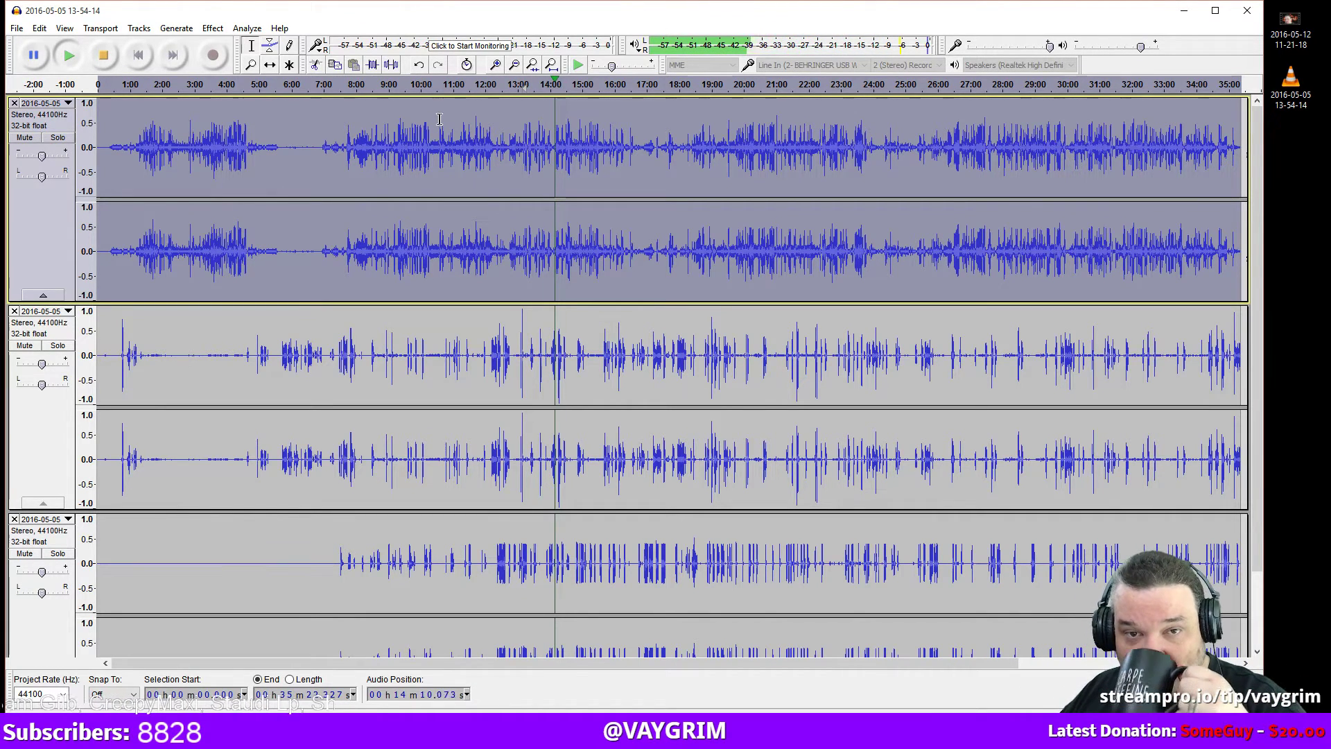
pyautogui.click(105, 56)
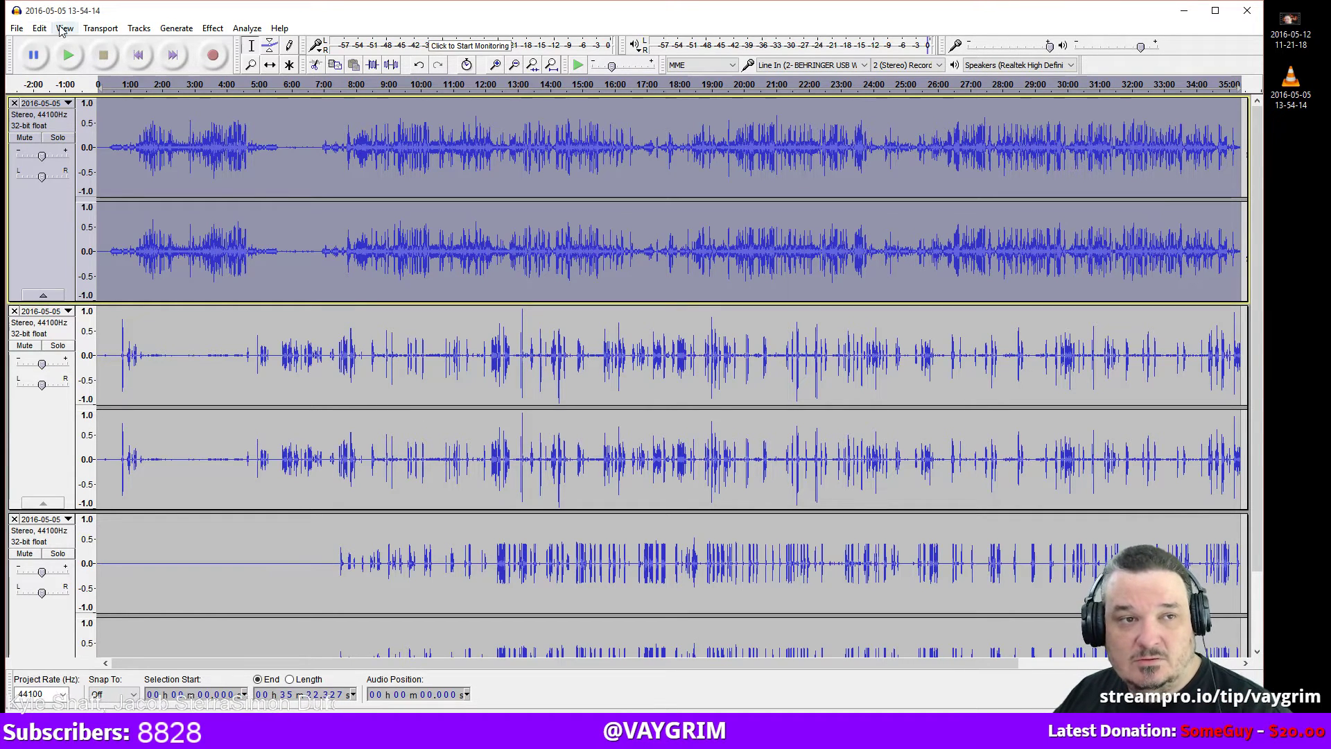
# Undo the Auto Duck effect on the first track and move the third stereo track to the top of the track order.
pyautogui.click(38, 27)
pyautogui.click(49, 50)
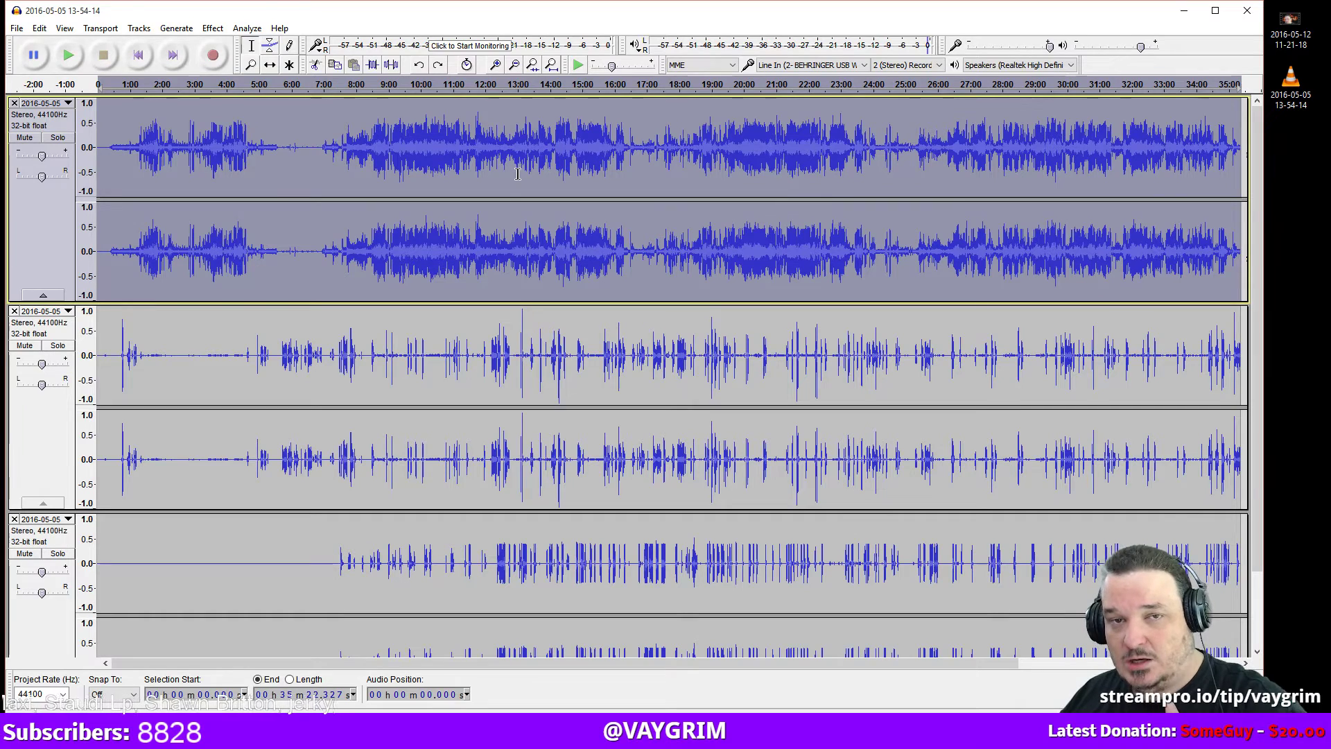
pyautogui.click(67, 542)
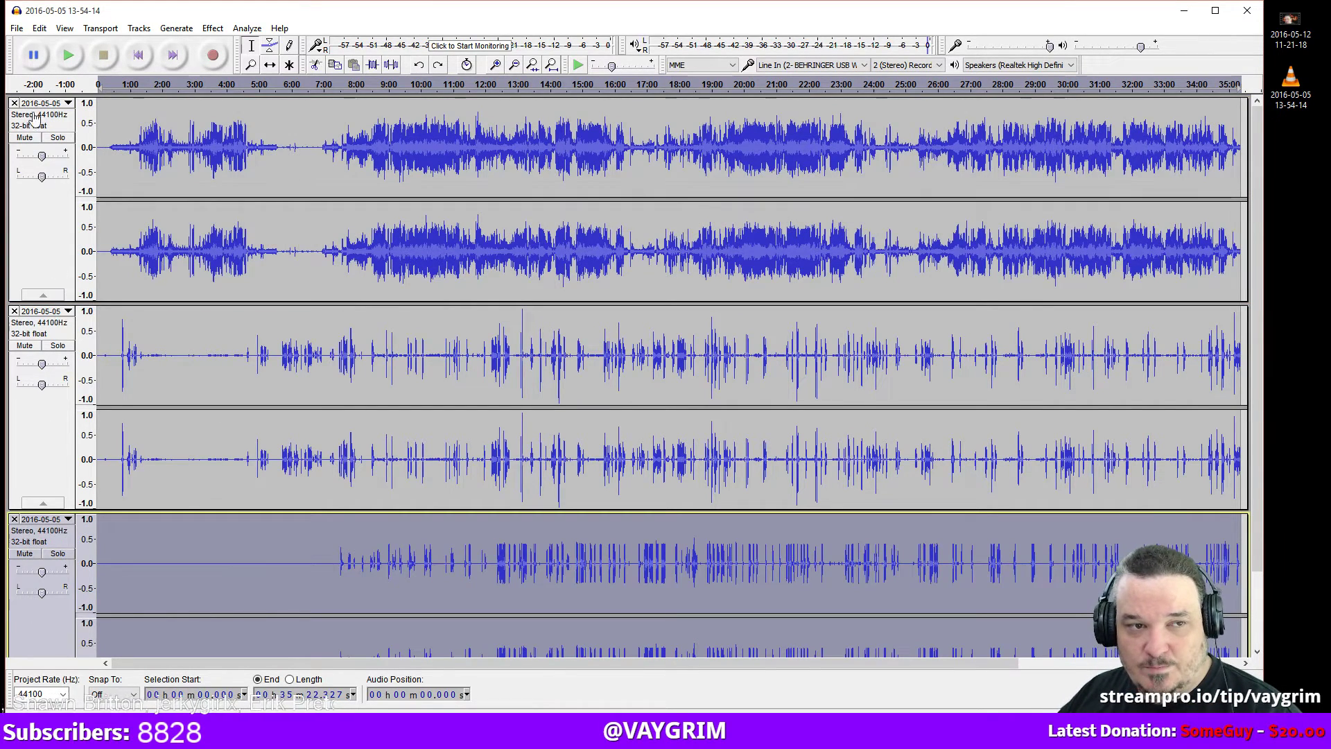
pyautogui.hotkey('ctrl', 'shift', 'Home')
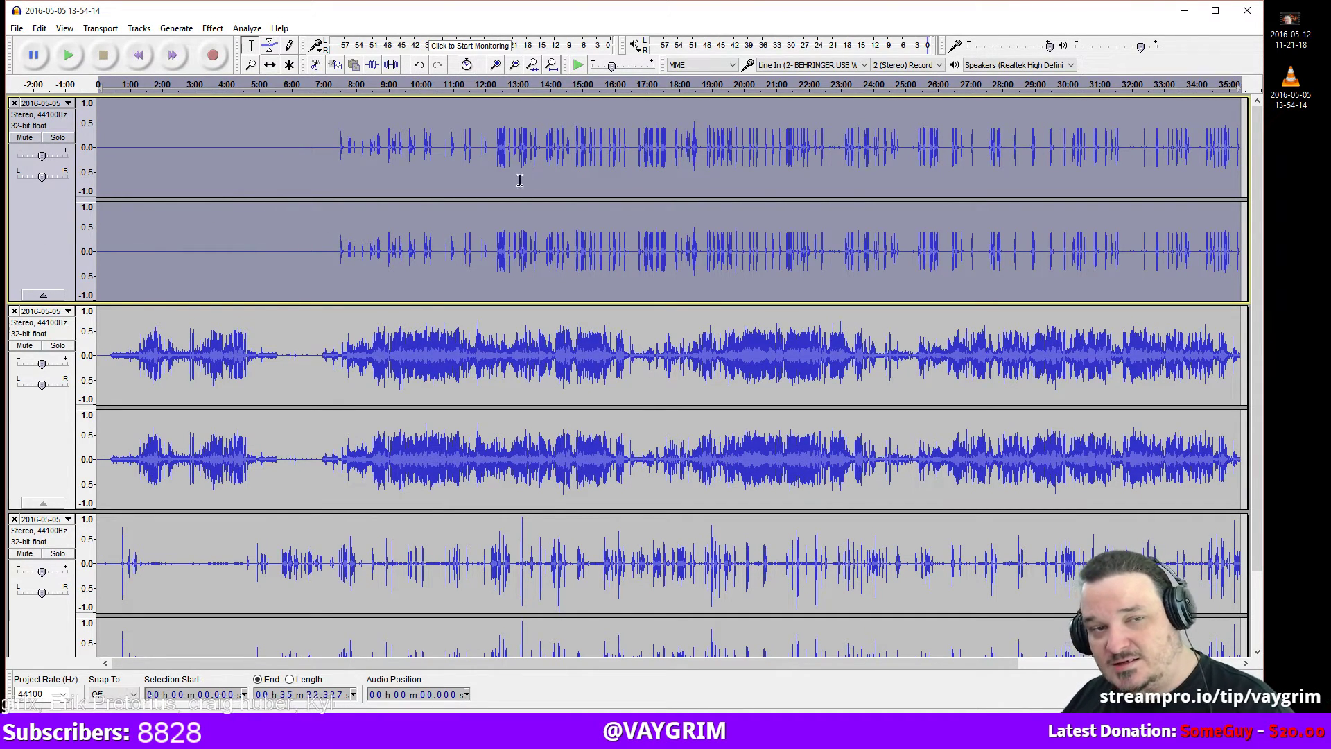
# Select the whole second stereo track and apply Auto Duck with a duck amount of -12 dB and a threshold of -45 dB.
pyautogui.click(45, 442)
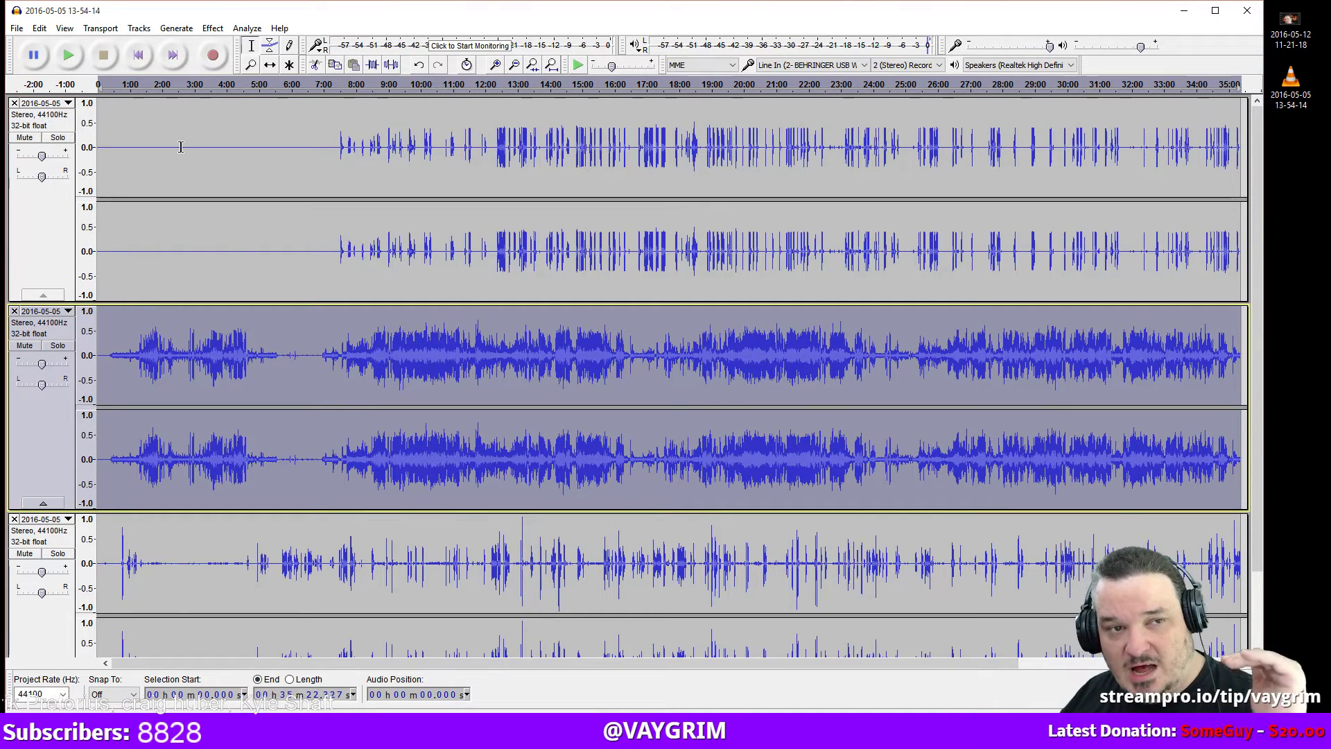
pyautogui.click(213, 27)
pyautogui.click(222, 80)
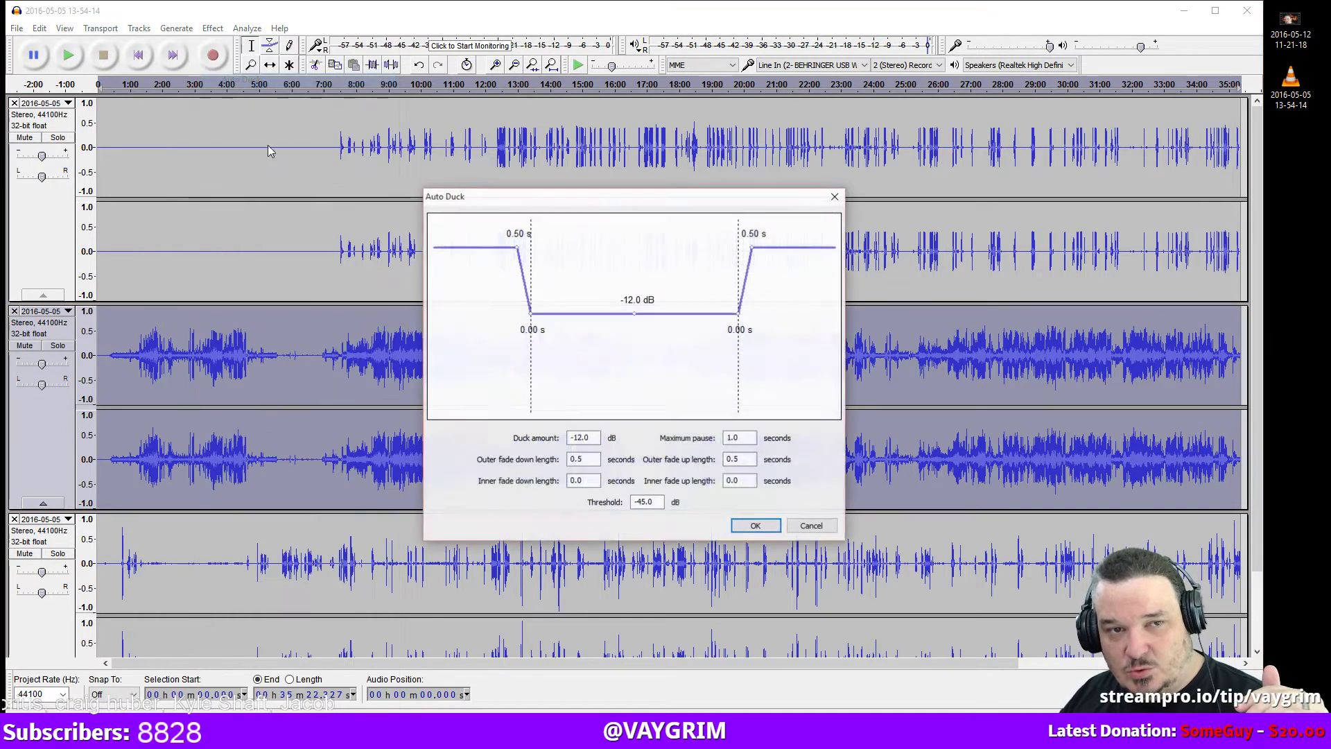
pyautogui.click(755, 525)
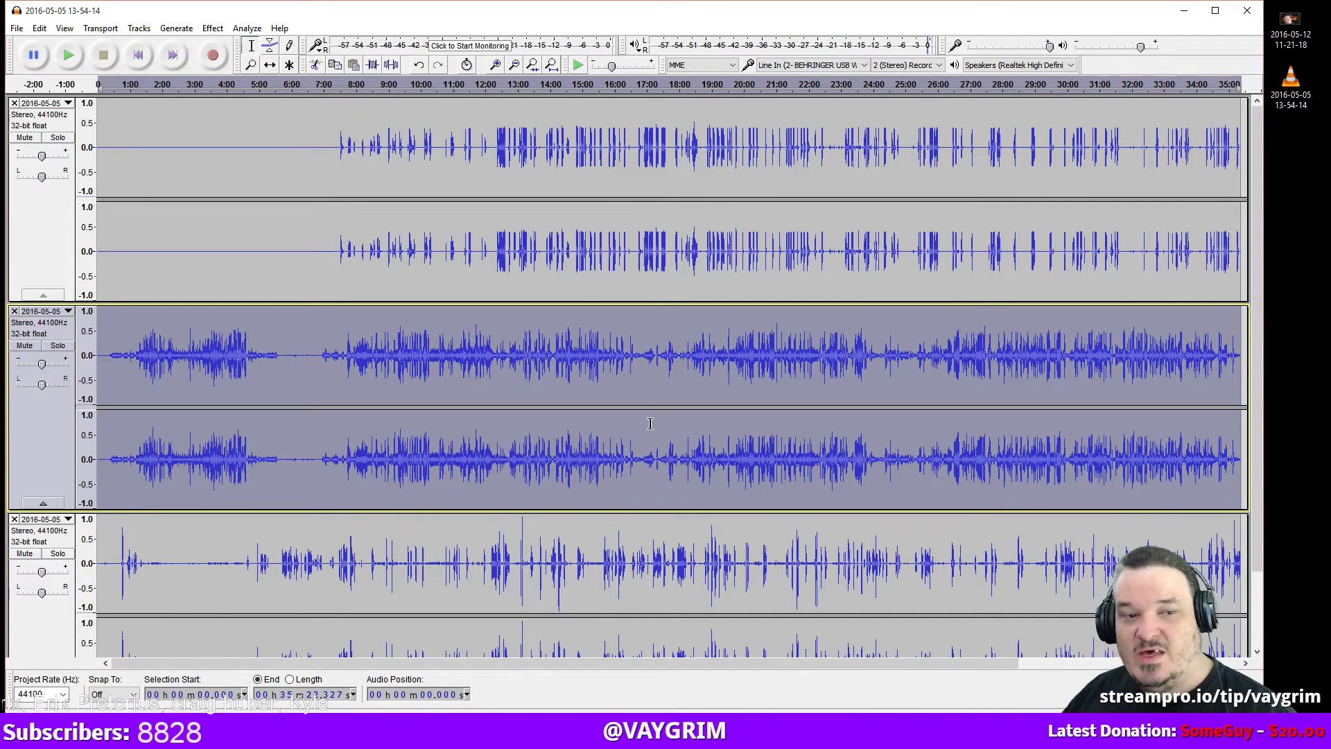
pyautogui.scroll(-1, 650, 424)
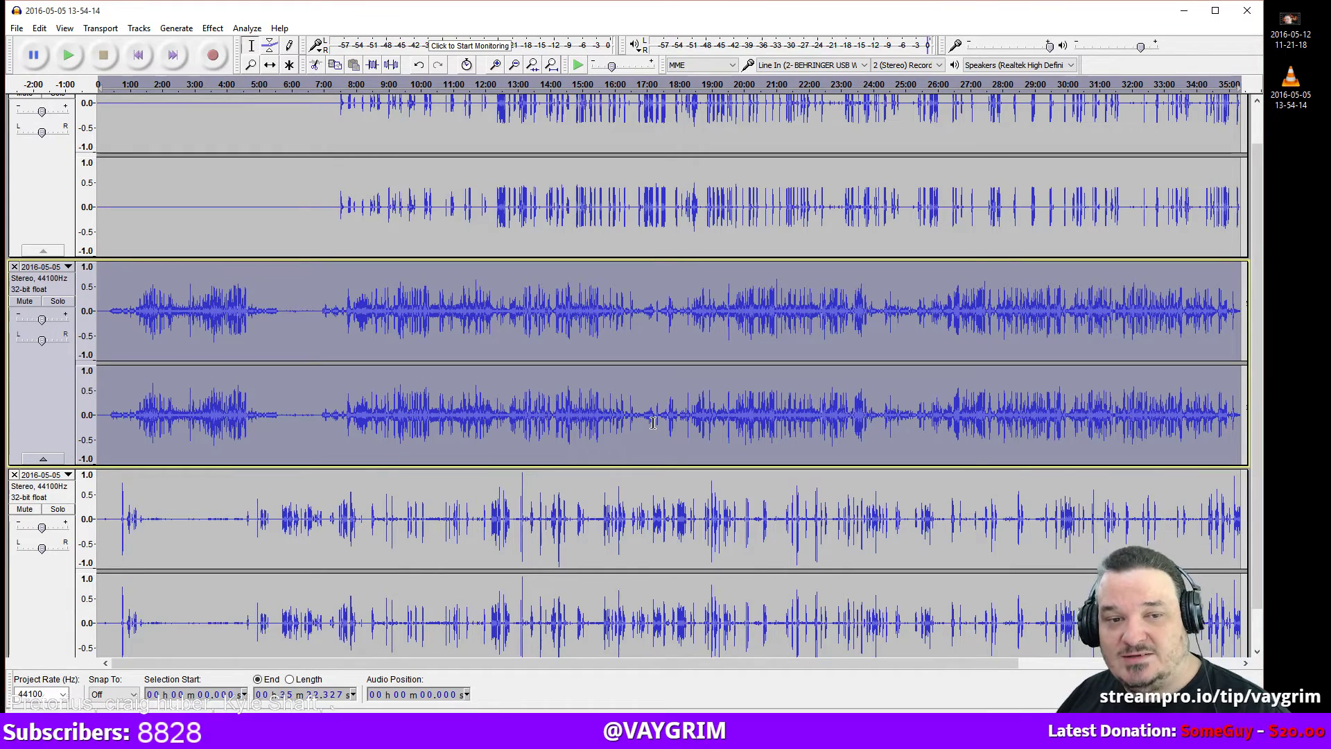
pyautogui.scroll(-1, 652, 423)
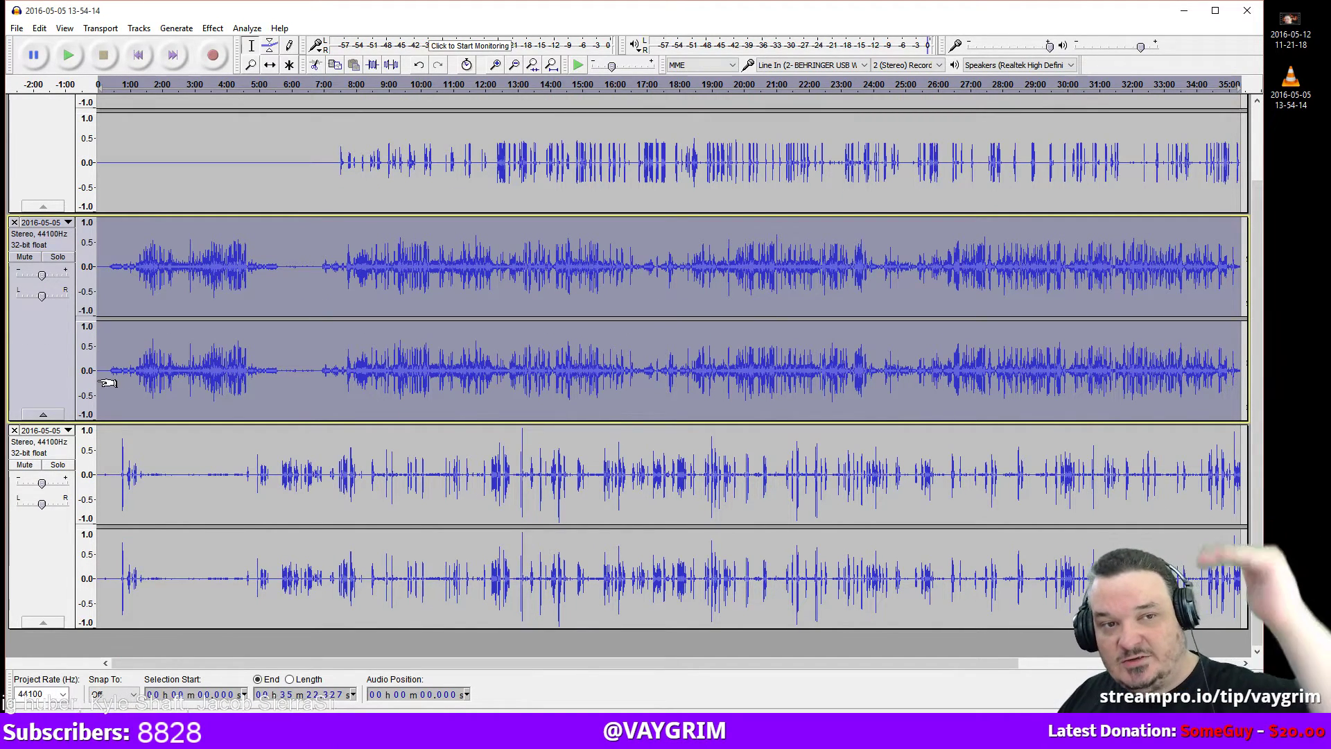
pyautogui.scroll(1, 101, 358)
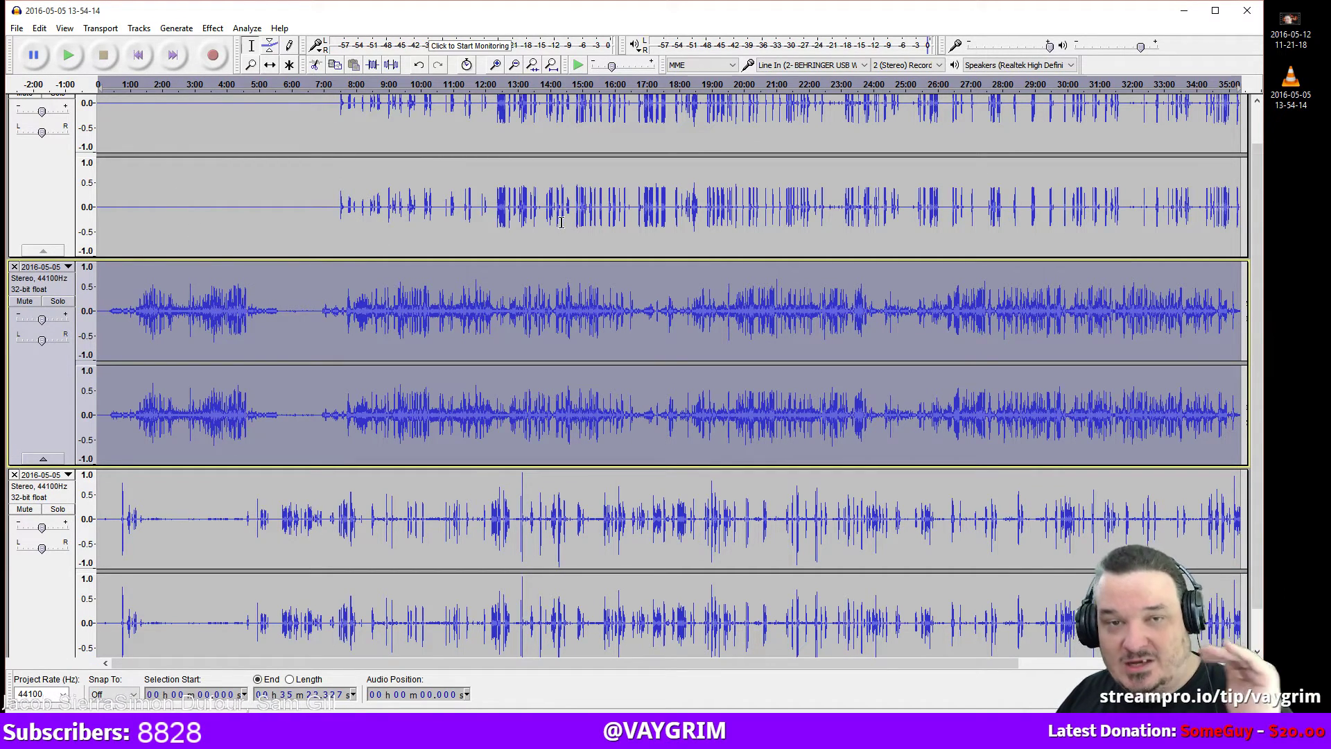
pyautogui.click(48, 196)
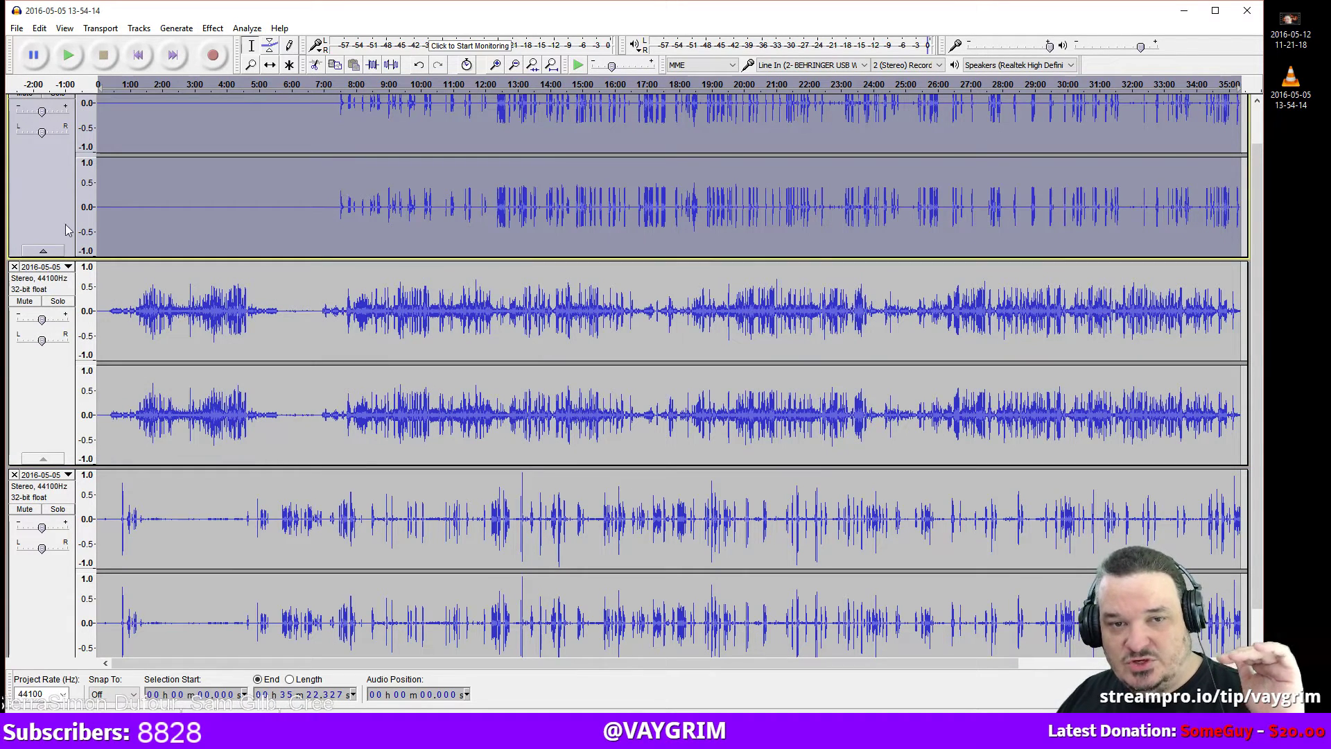
pyautogui.click(53, 575)
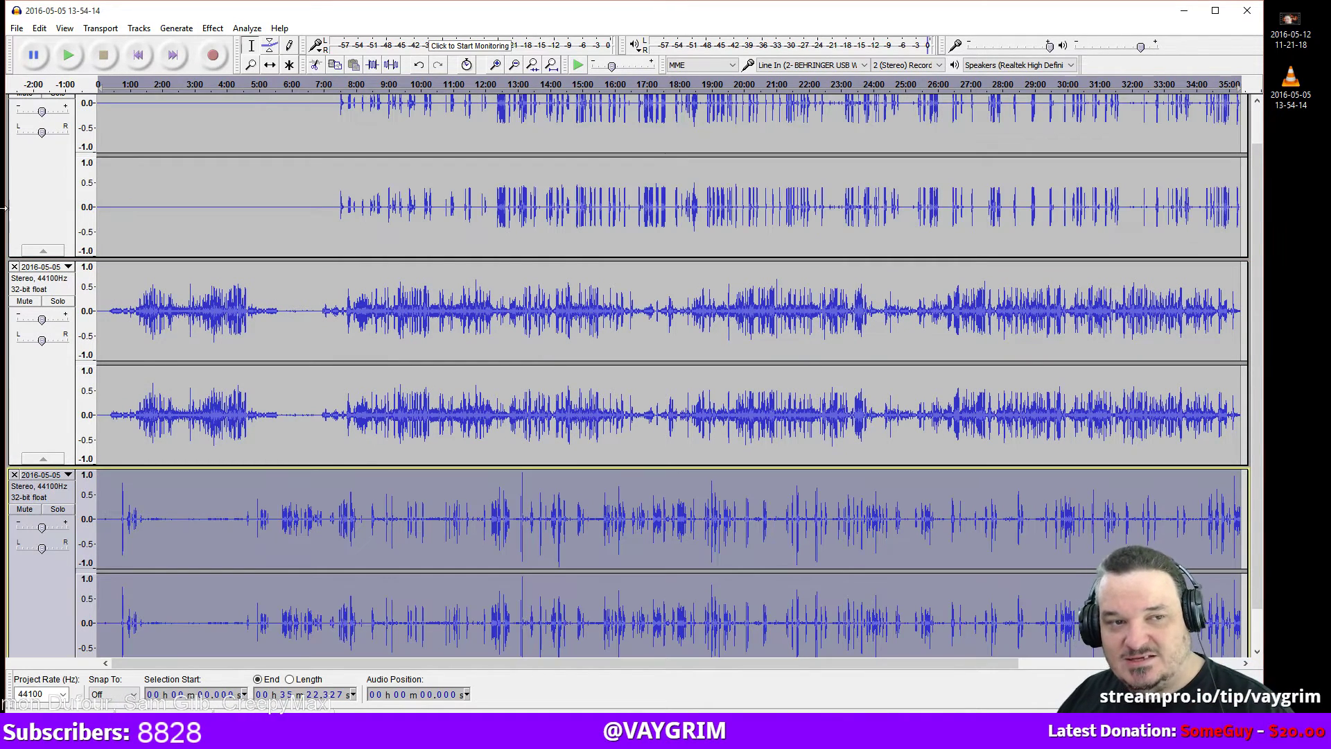
pyautogui.click(31, 207)
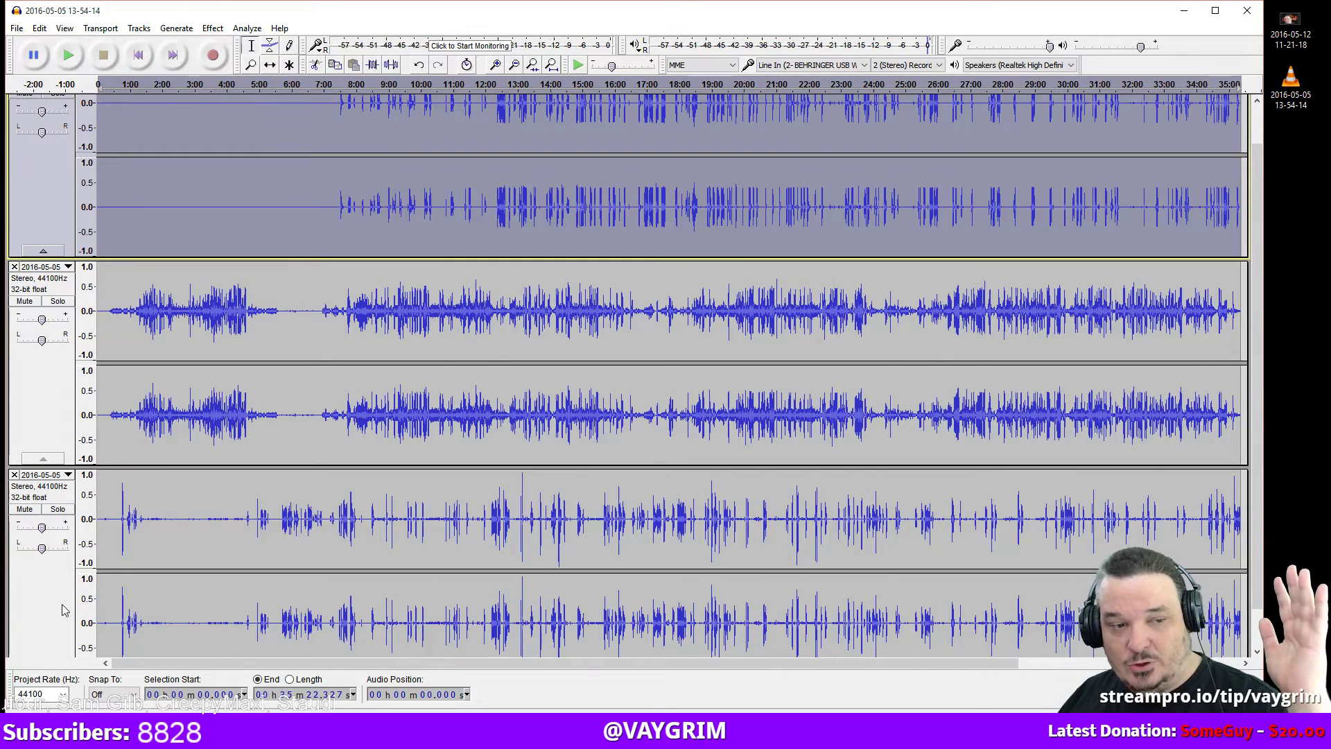
pyautogui.click(49, 561)
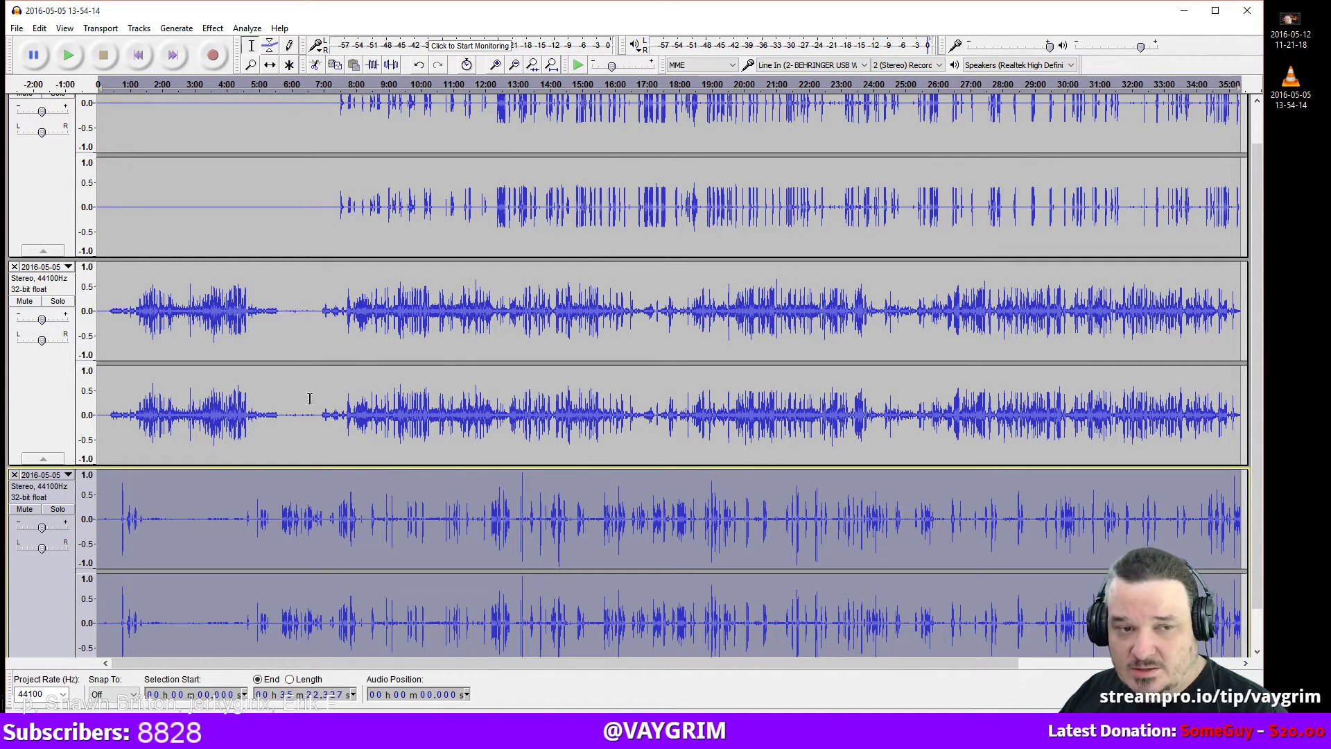
# Listen to the mix from about 12:25 on the timeline, select the whole middle track during playback, and stop.
pyautogui.click(498, 305)
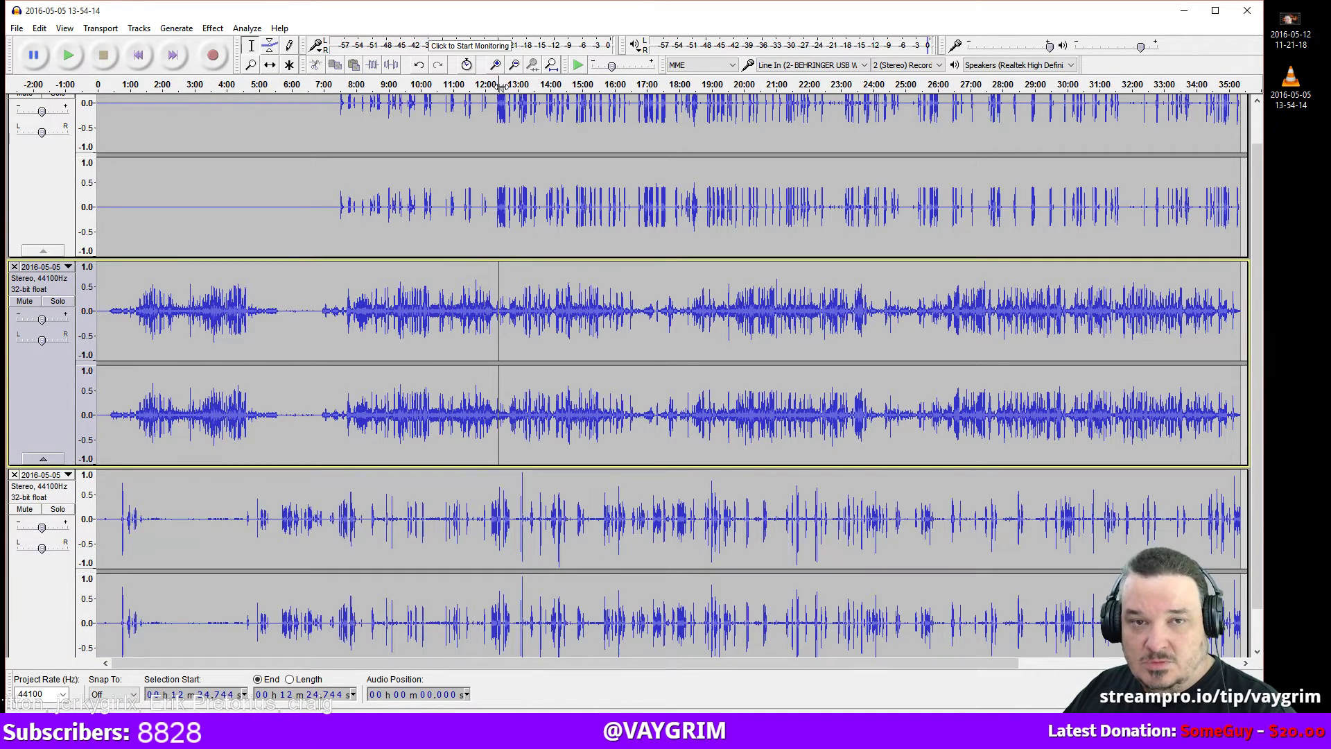
pyautogui.press('space')
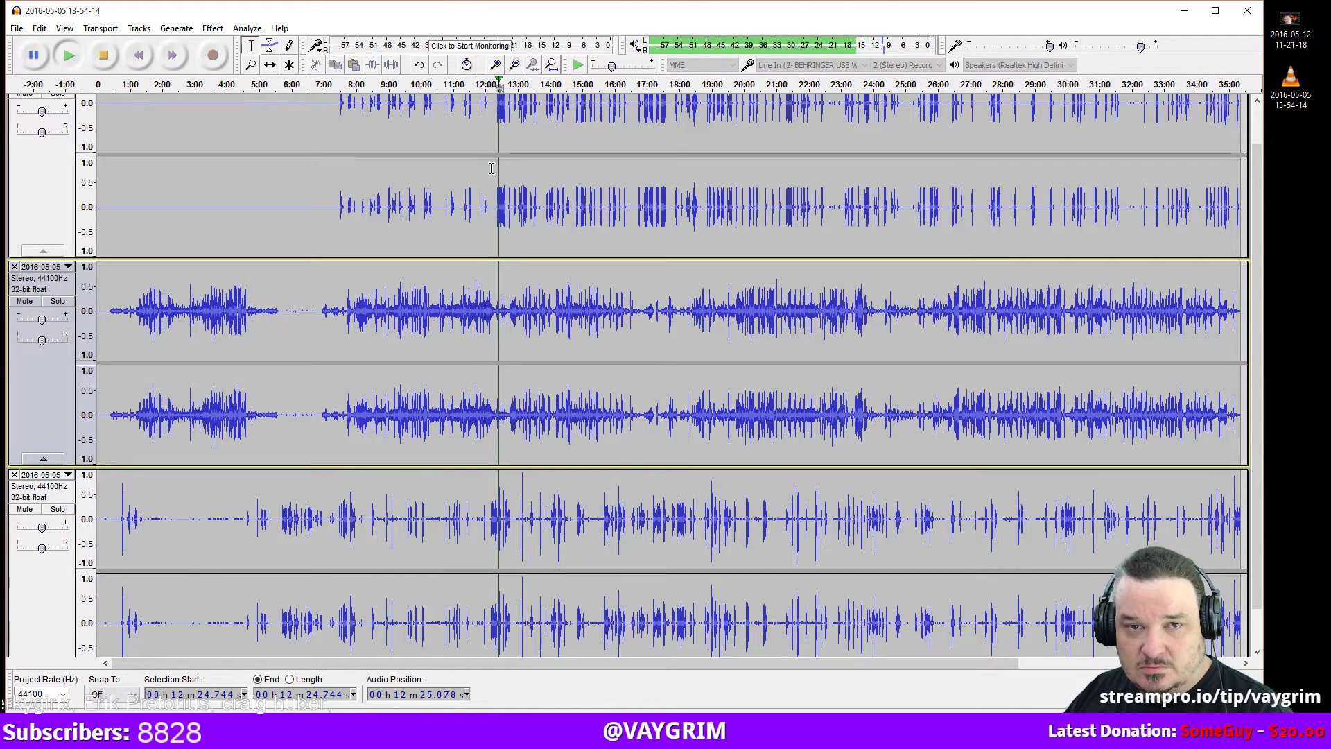
pyautogui.click(513, 84)
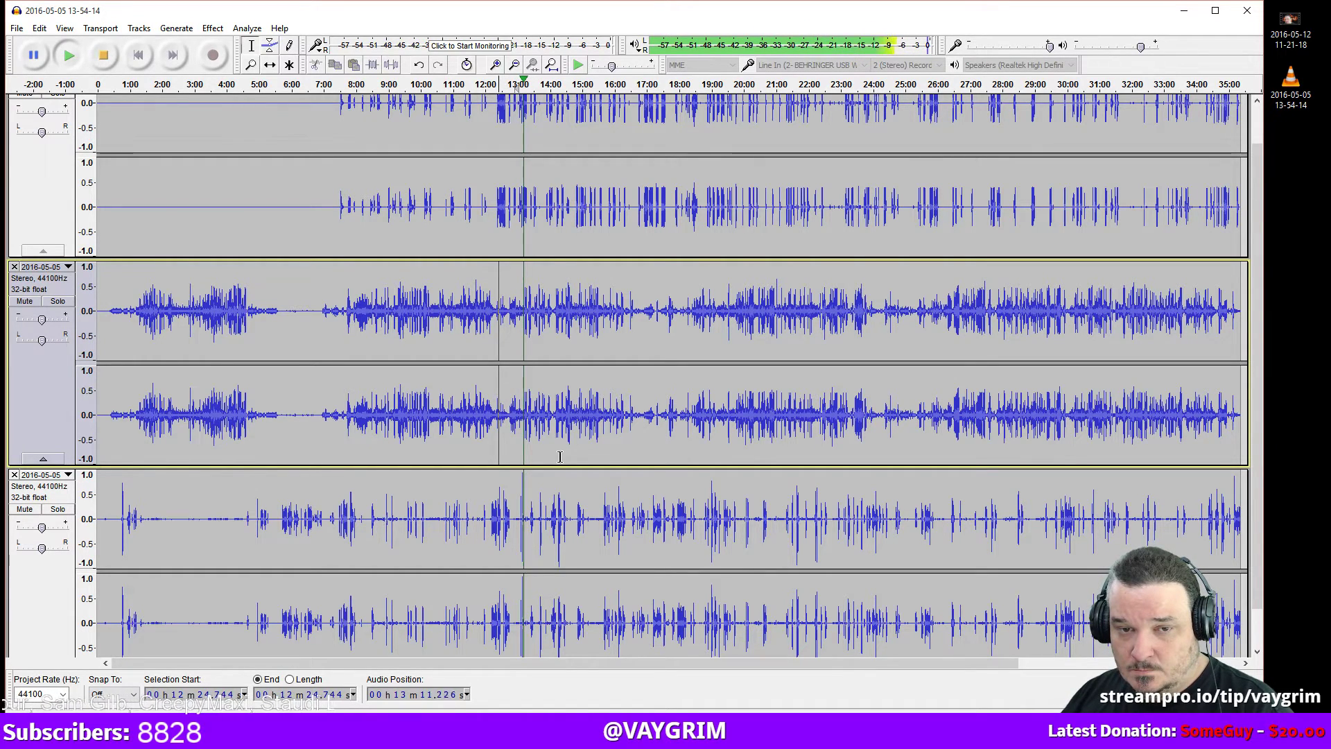
pyautogui.click(24, 395)
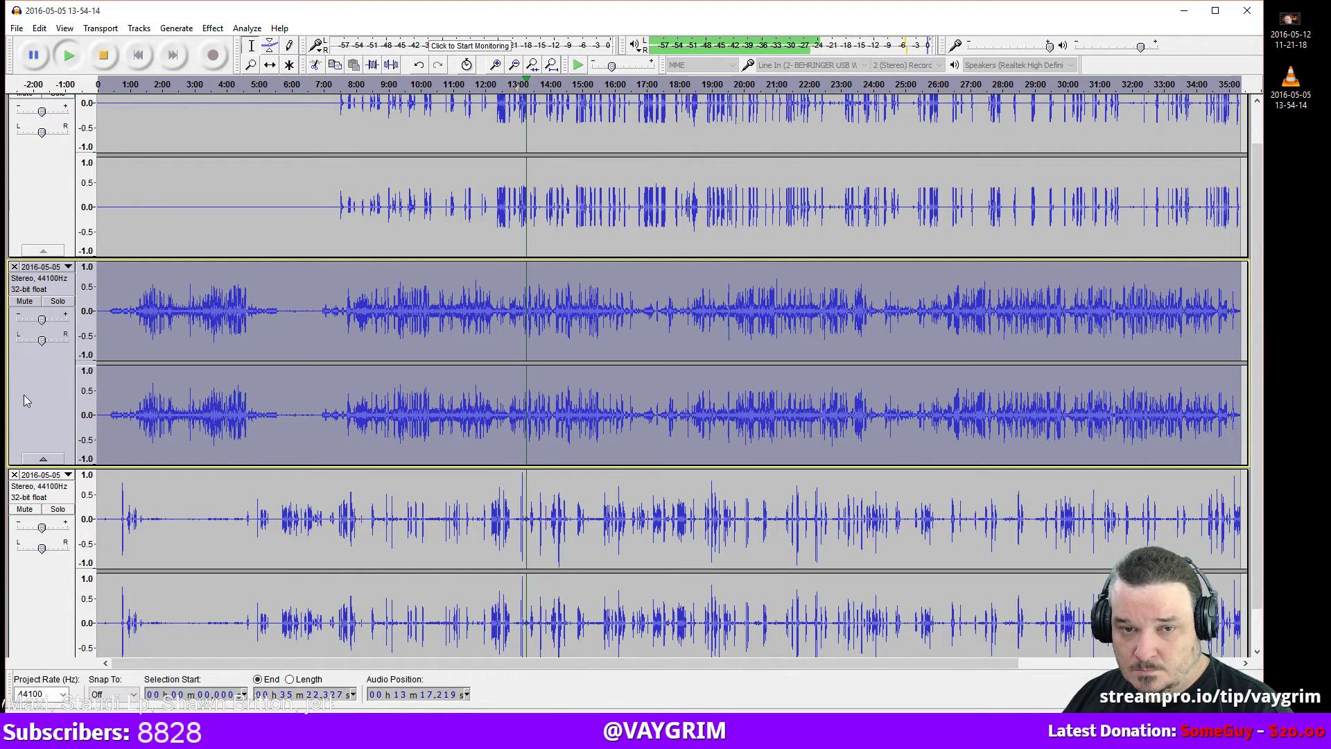
pyautogui.press('space')
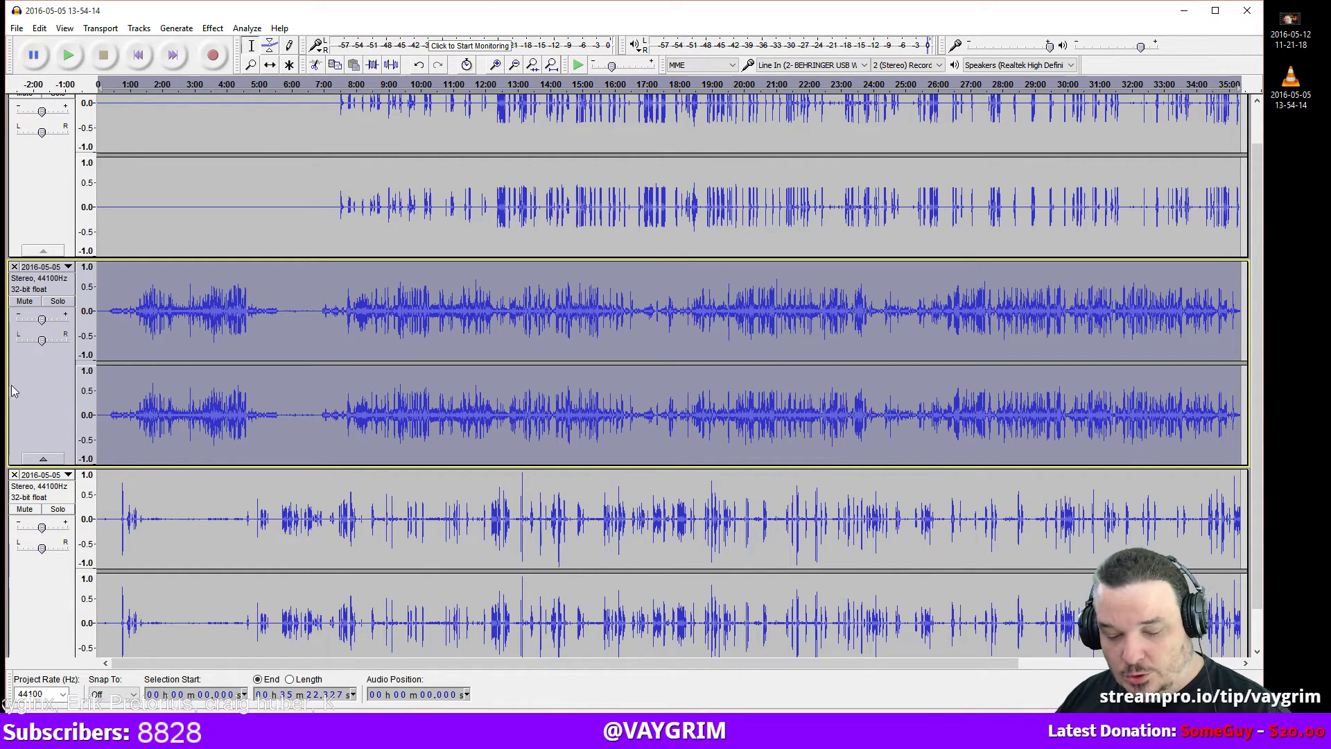
# Undo the Auto Duck effect on the middle track and move that track back to the top of the track order.
pyautogui.click(40, 27)
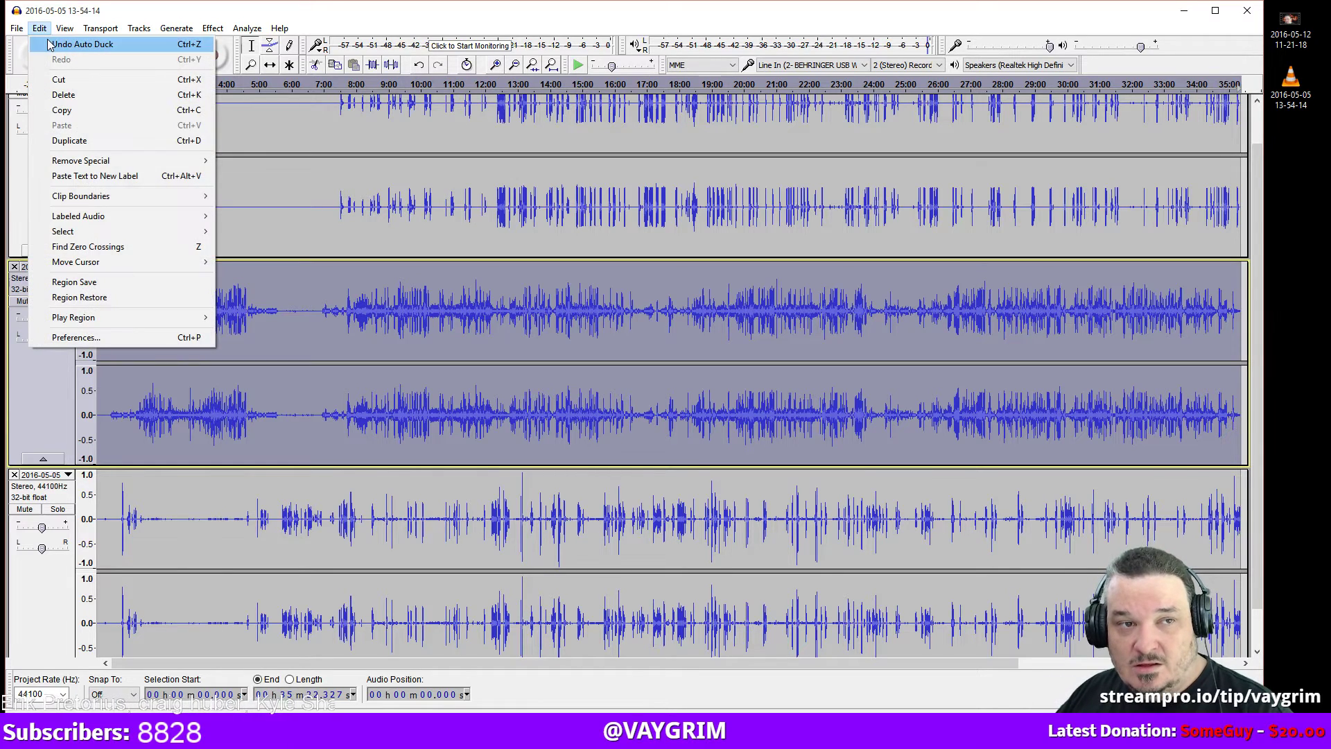
pyautogui.click(48, 44)
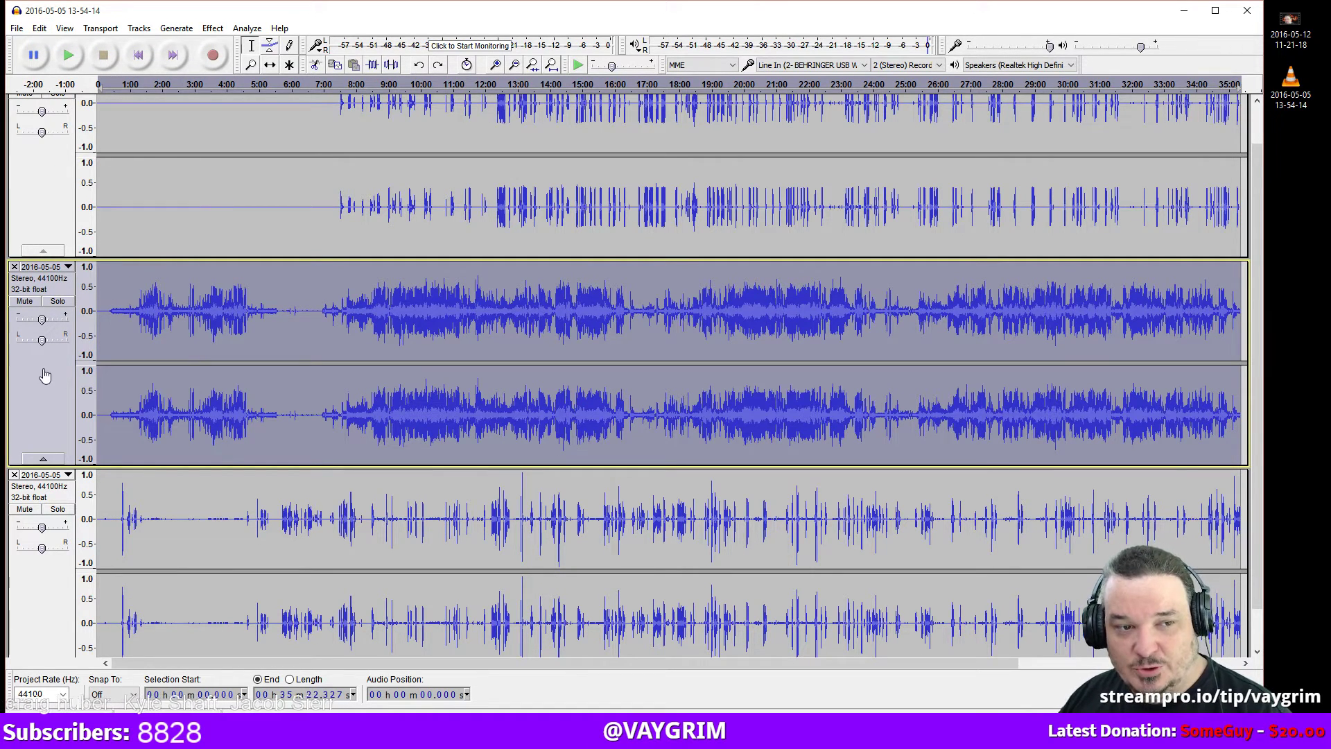
pyautogui.moveTo(44, 375); pyautogui.dragTo(47, 214)
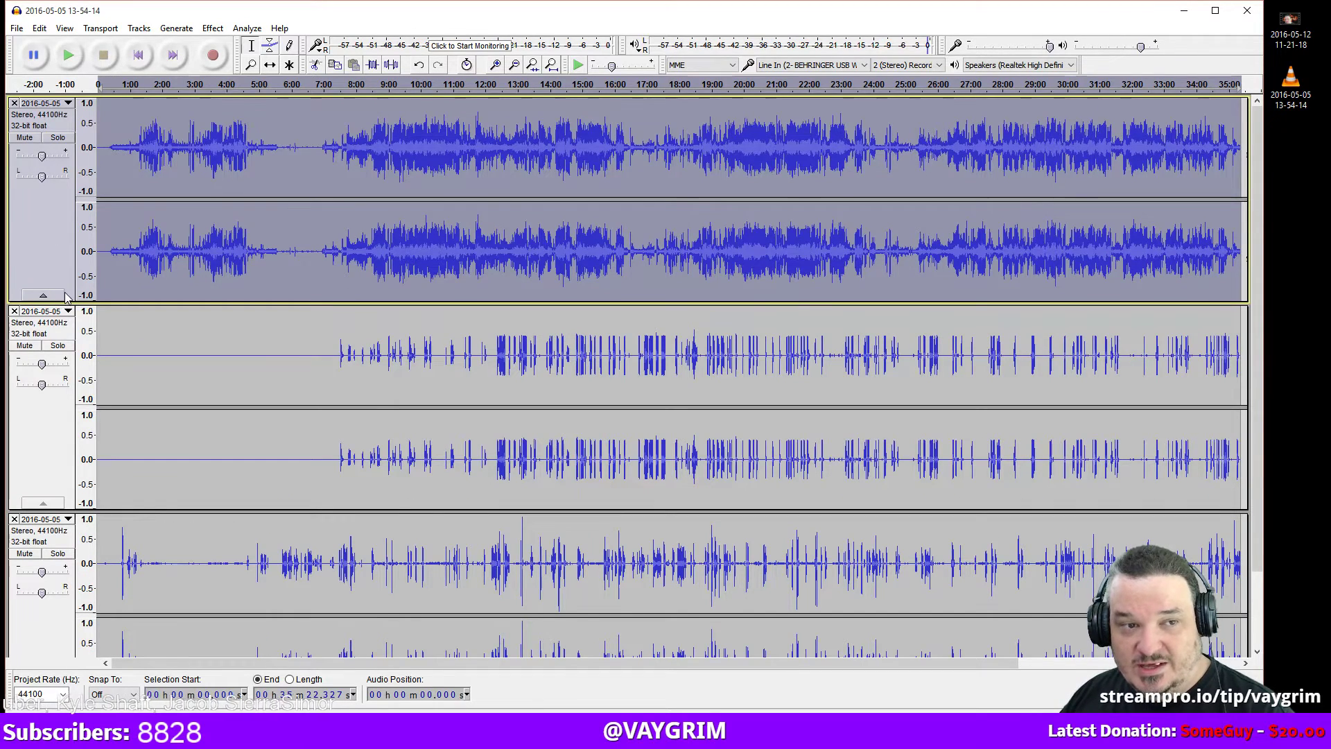
# Apply Auto Duck to the top track with a duck amount of -12 dB and a threshold of -45 dB.
pyautogui.click(212, 28)
pyautogui.click(236, 81)
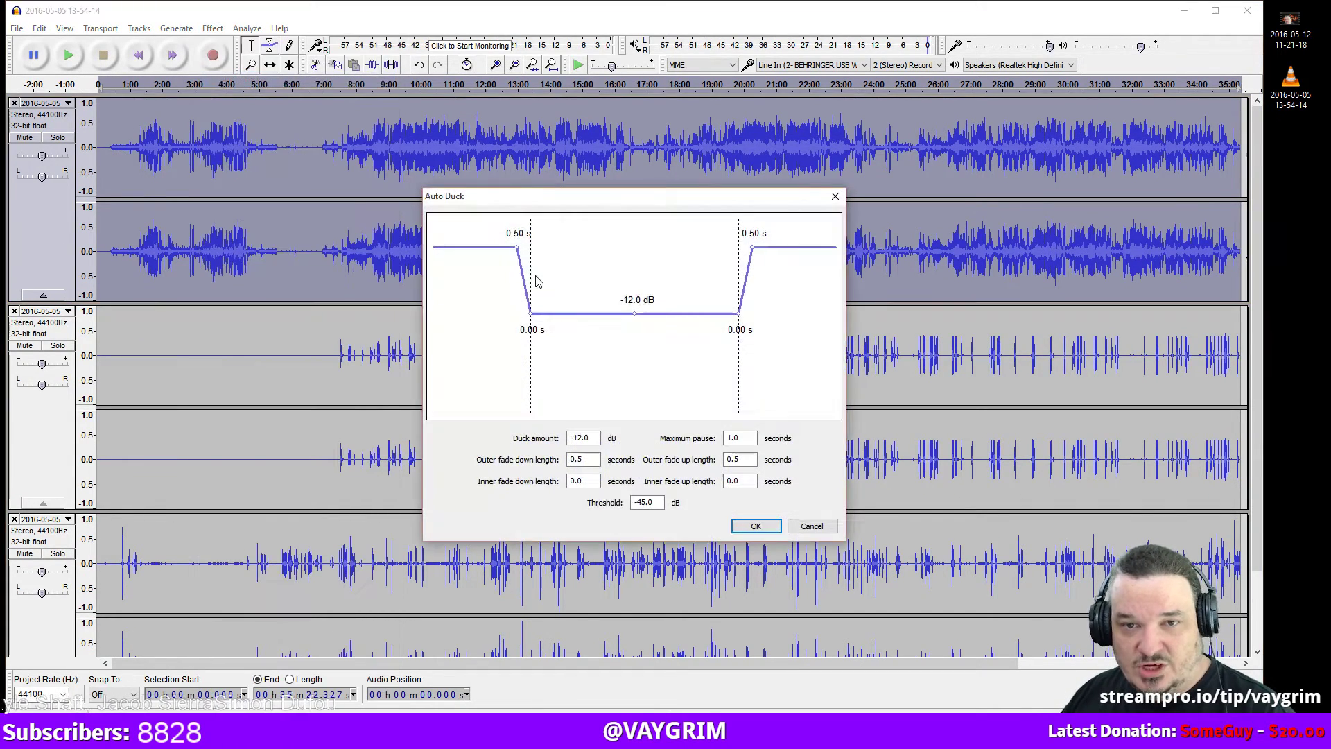
pyautogui.click(755, 525)
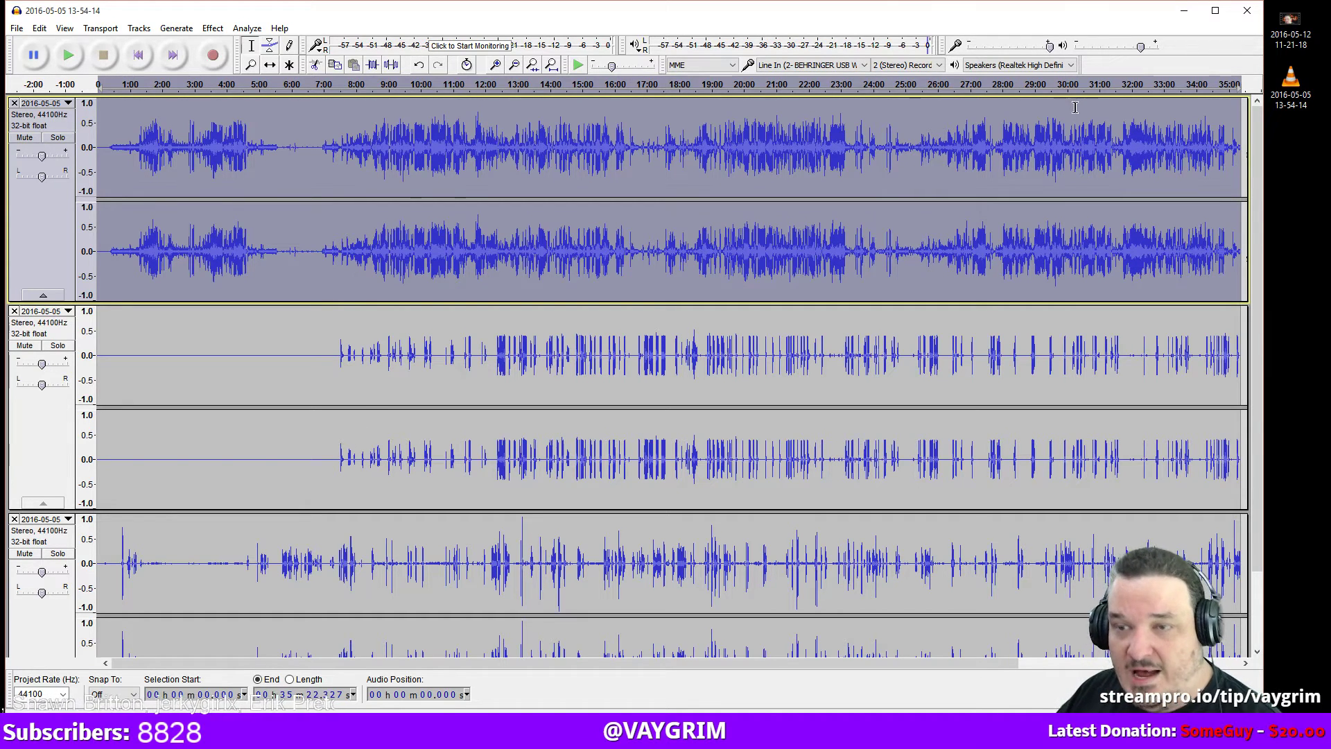
# View the computer's basic Windows system information and close that window.
pyautogui.click(201, 731)
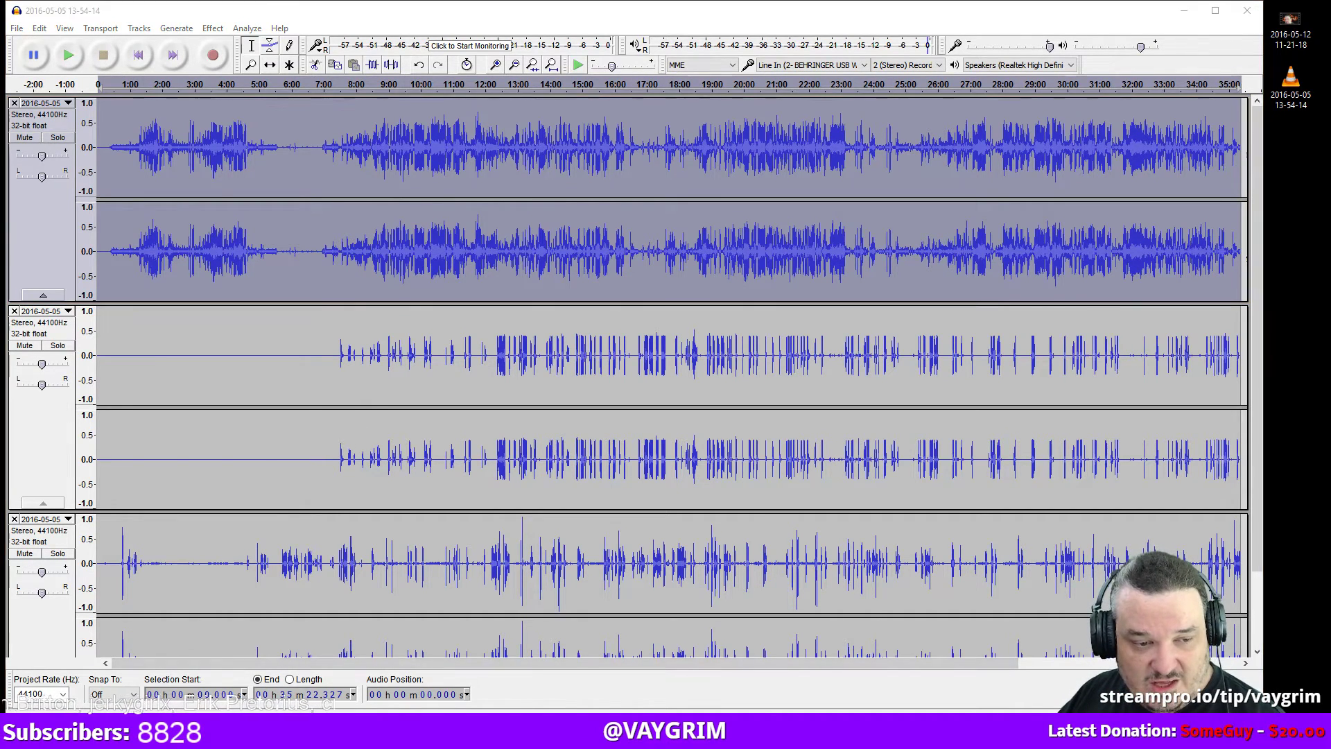
pyautogui.press('super+x')
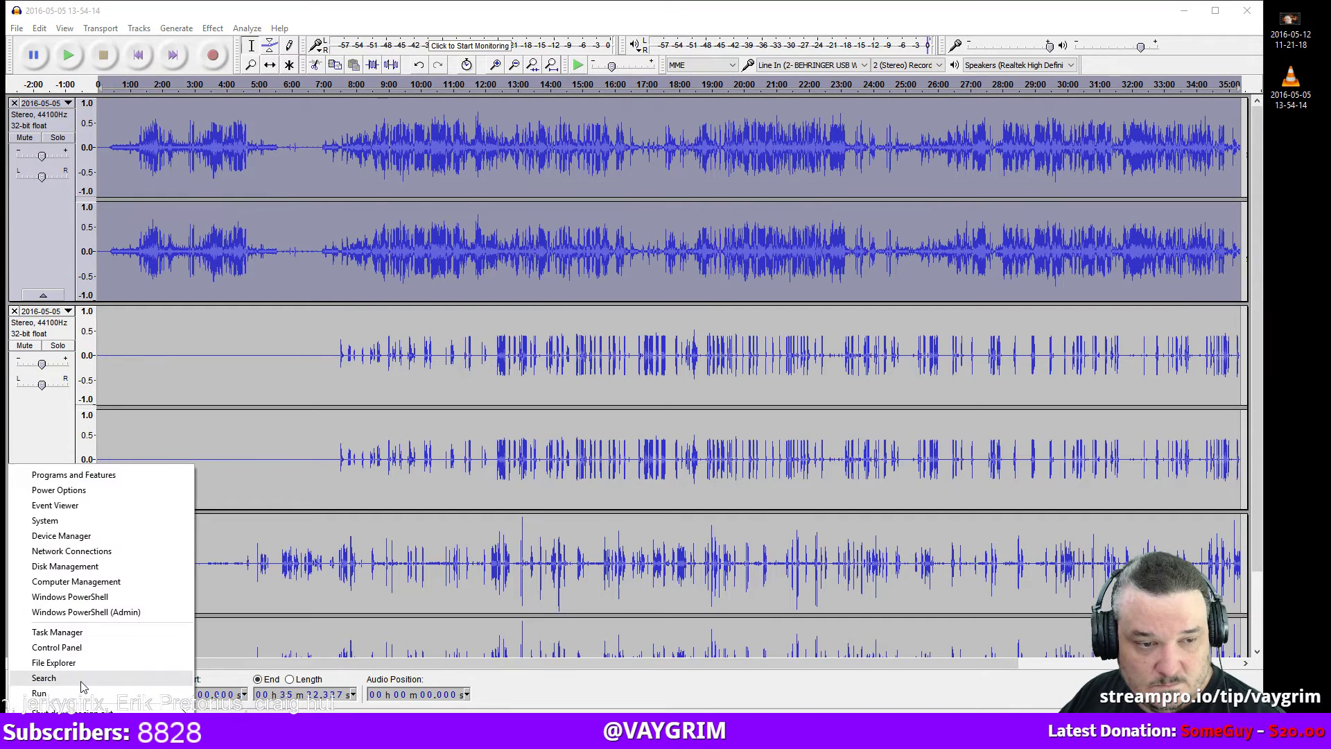
pyautogui.click(71, 522)
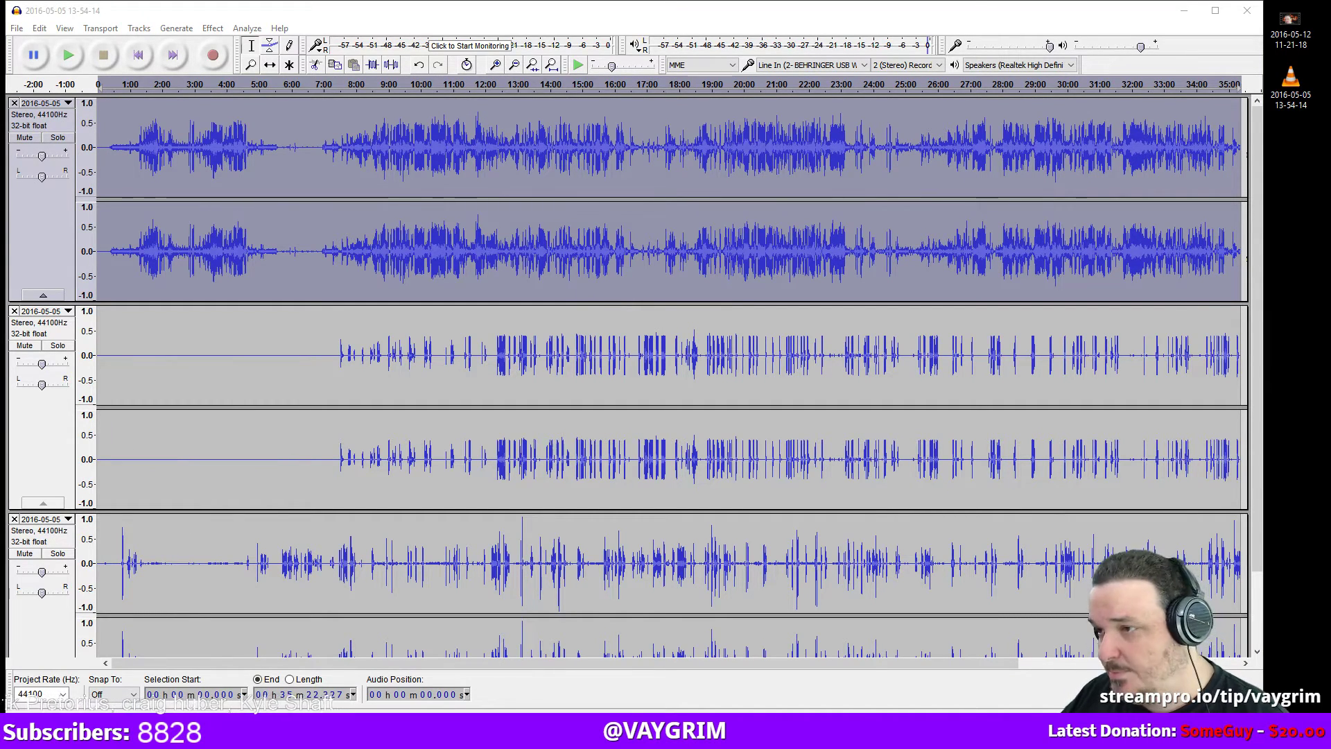
pyautogui.moveTo(1102, 137); pyautogui.dragTo(382, 124)
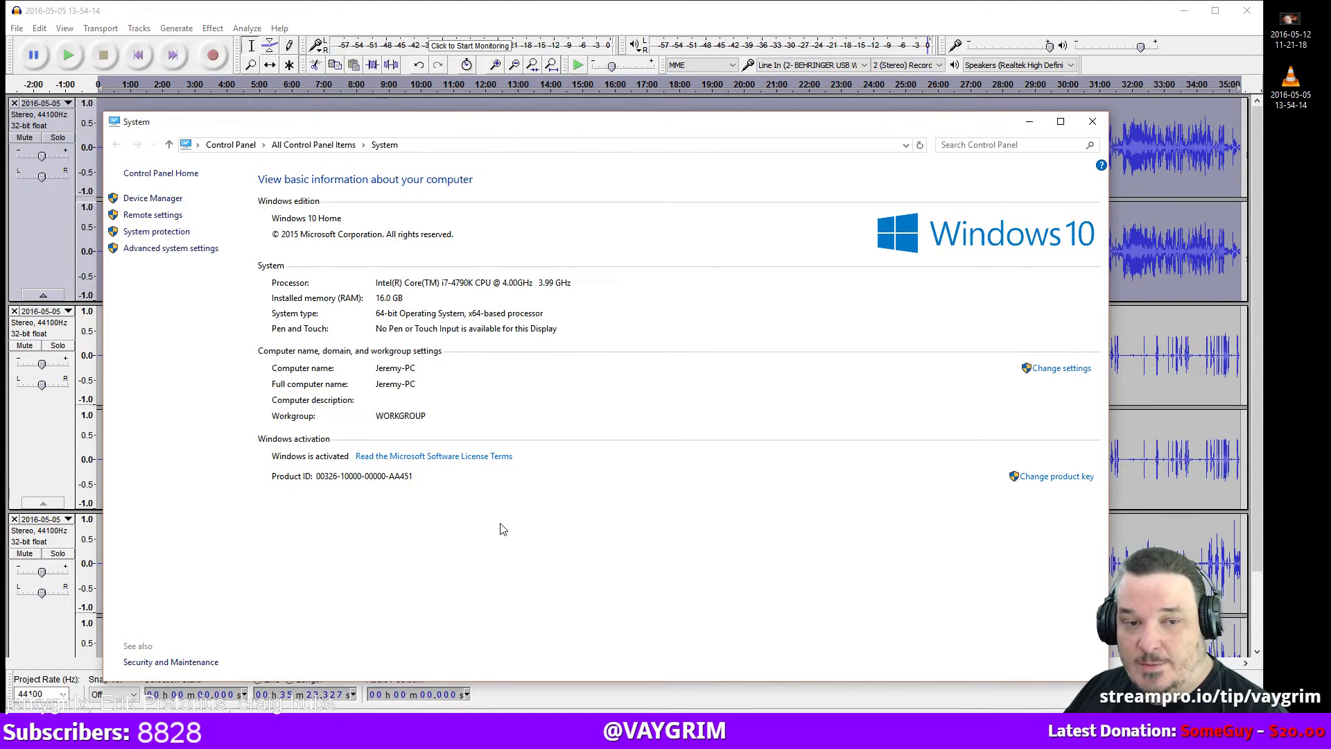
pyautogui.click(1092, 121)
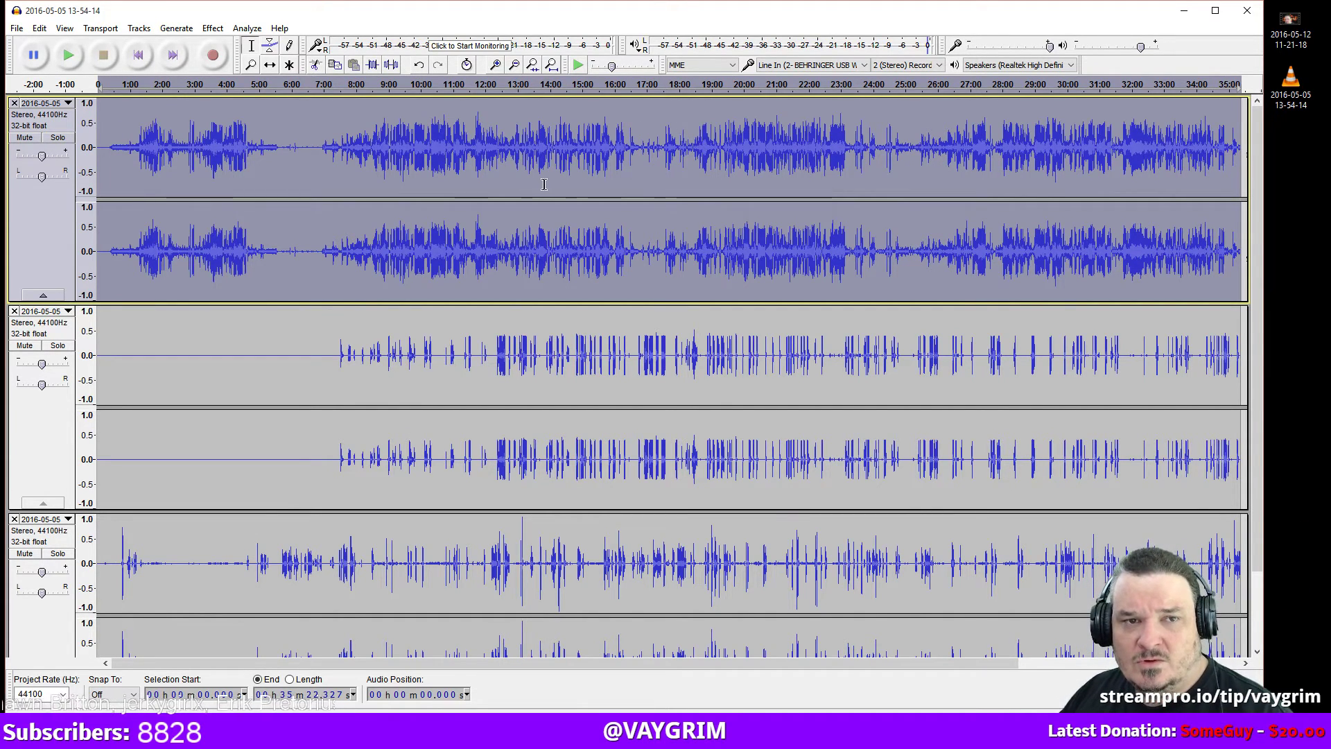
# Select the middle track from about 8:58 to 9:07 and listen to that passage.
pyautogui.click(251, 65)
pyautogui.moveTo(331, 354); pyautogui.dragTo(440, 368)
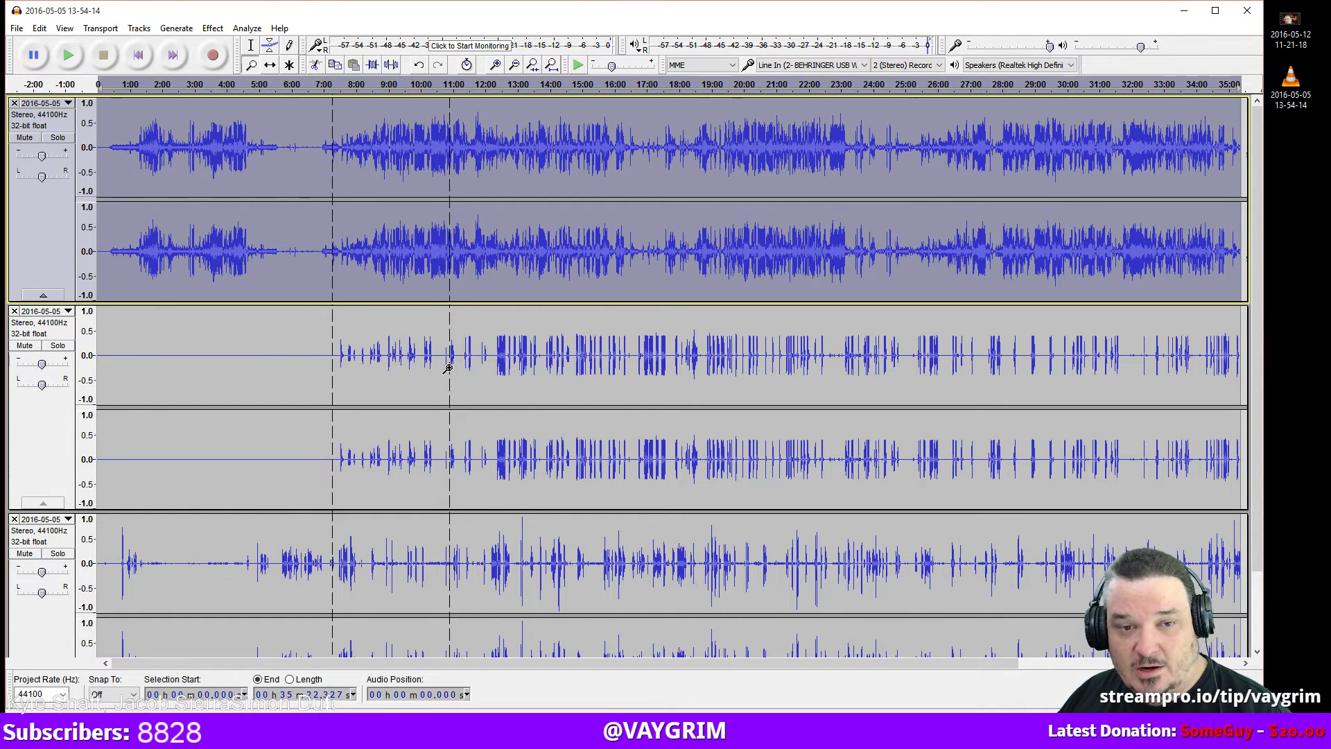
pyautogui.moveTo(447, 368); pyautogui.dragTo(476, 361)
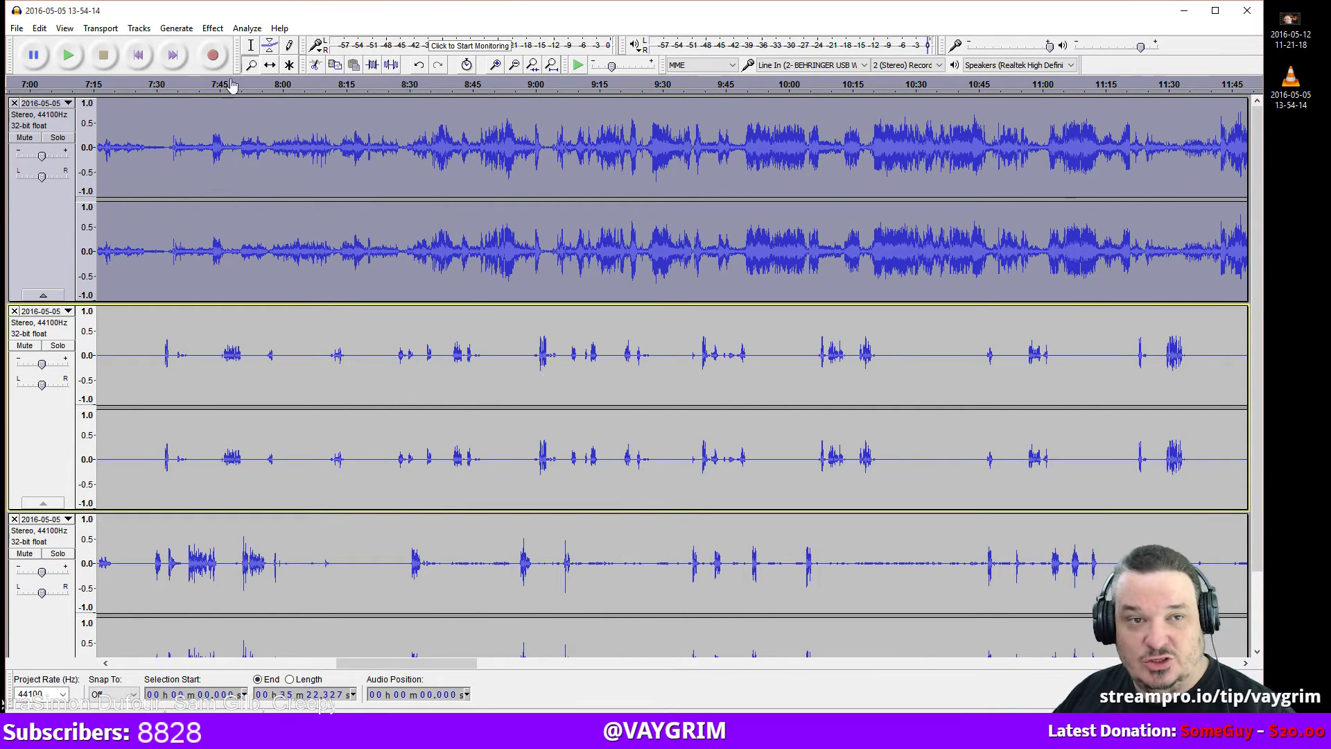
pyautogui.click(250, 45)
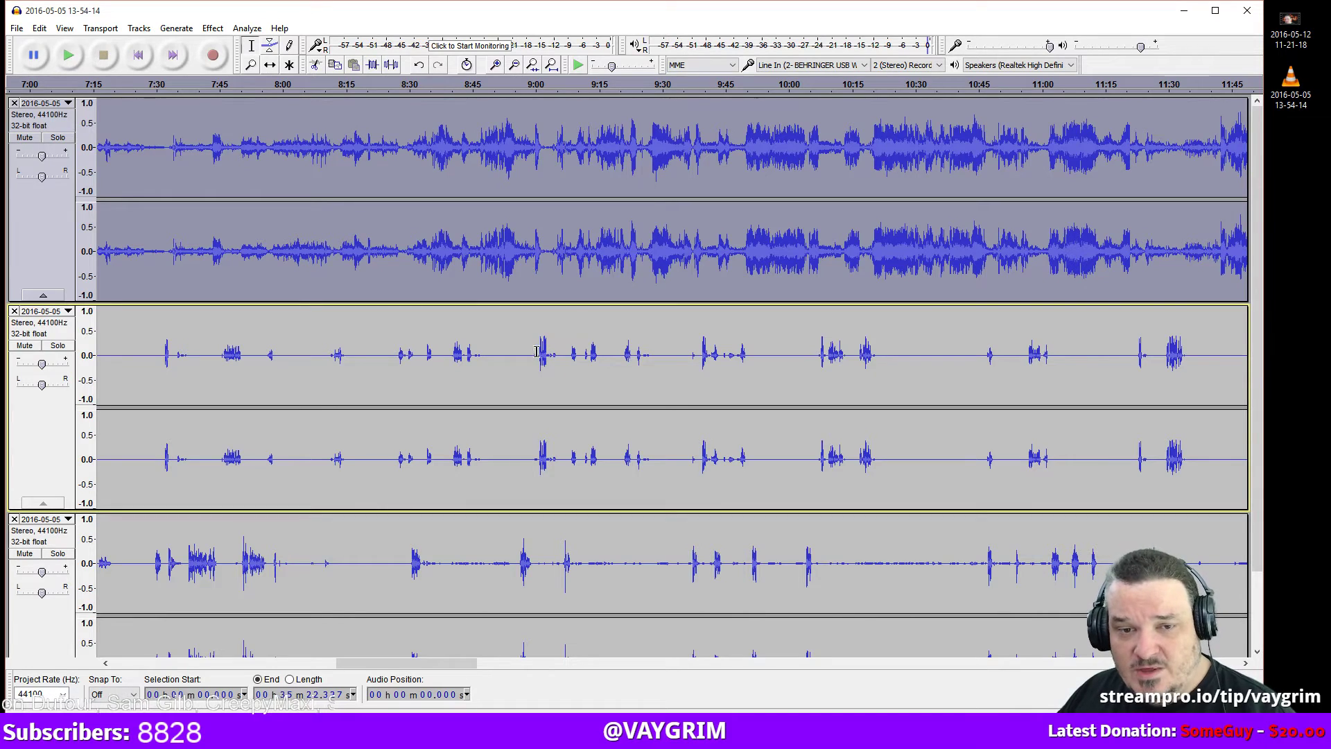
pyautogui.moveTo(530, 352); pyautogui.dragTo(569, 359)
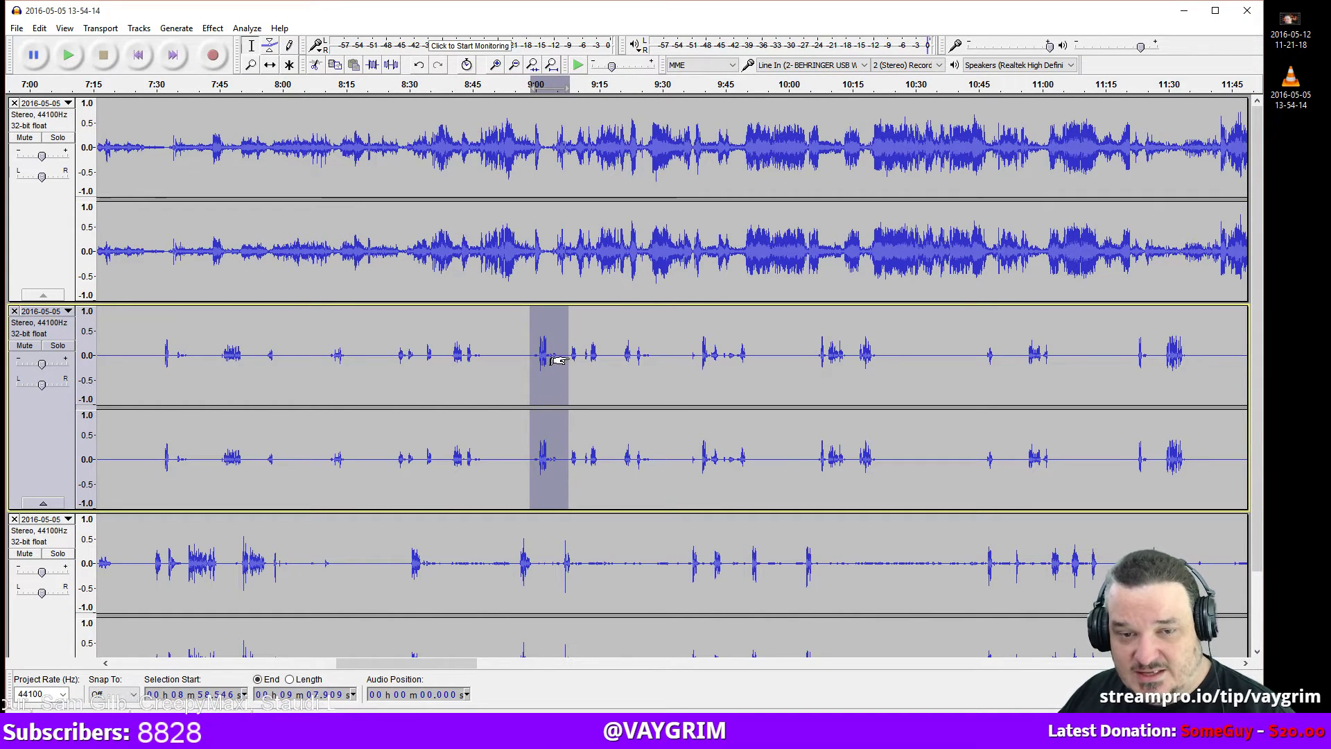
pyautogui.press('space')
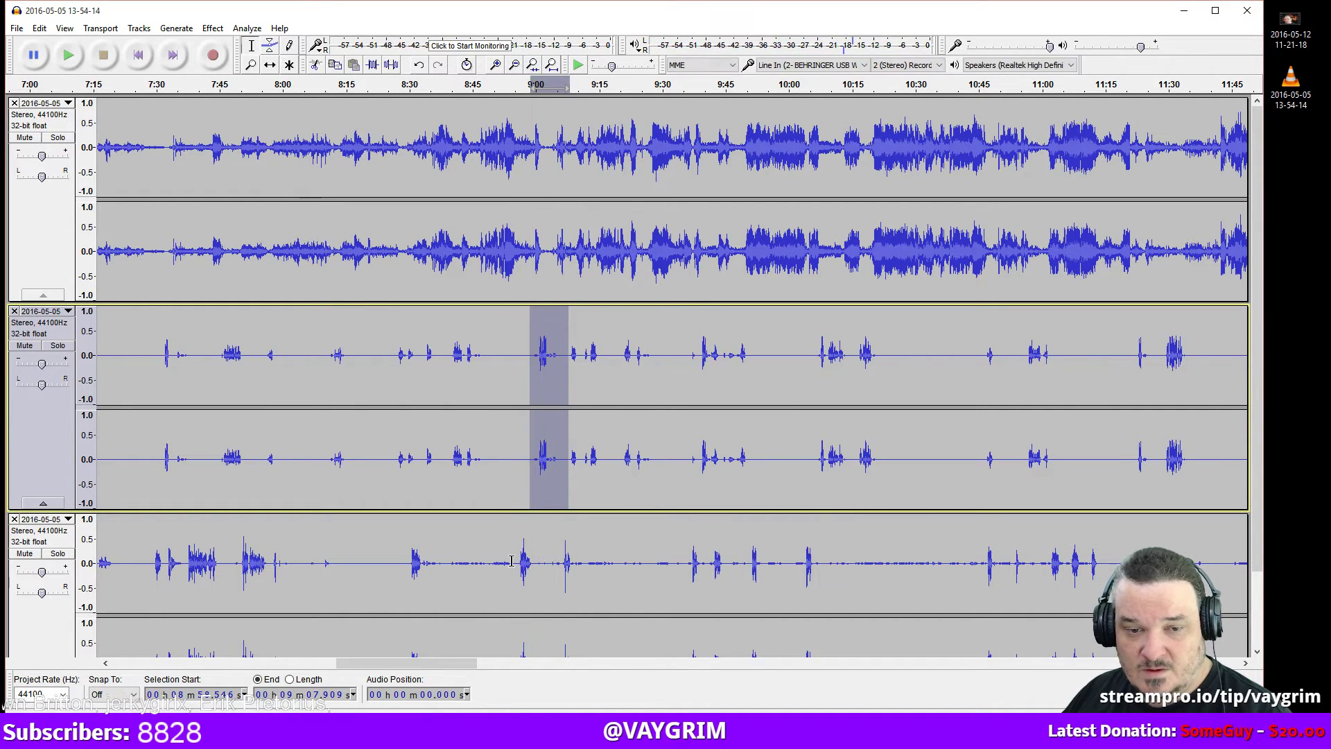
# Select the bottom track from about 8:52 to 9:02, listen to it, and replace the selection with generated silence.
pyautogui.moveTo(503, 560); pyautogui.dragTo(544, 555)
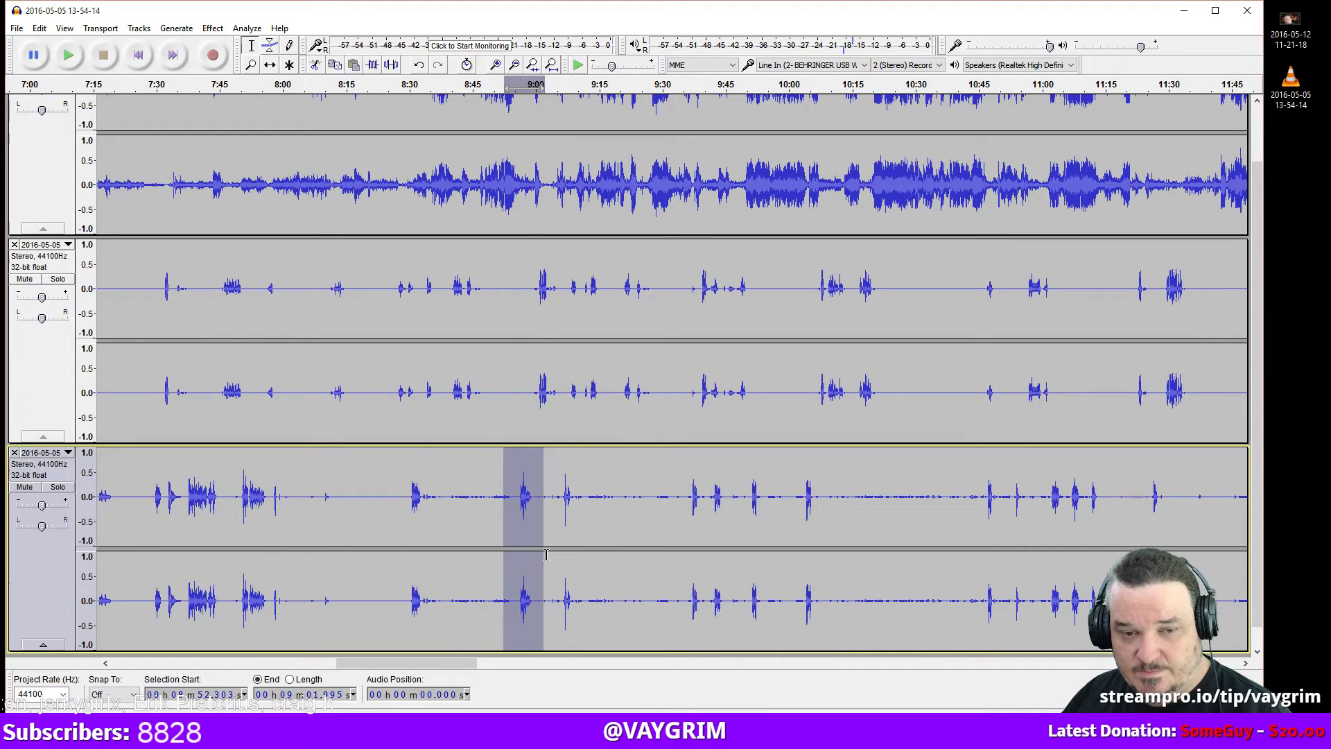
pyautogui.press('space')
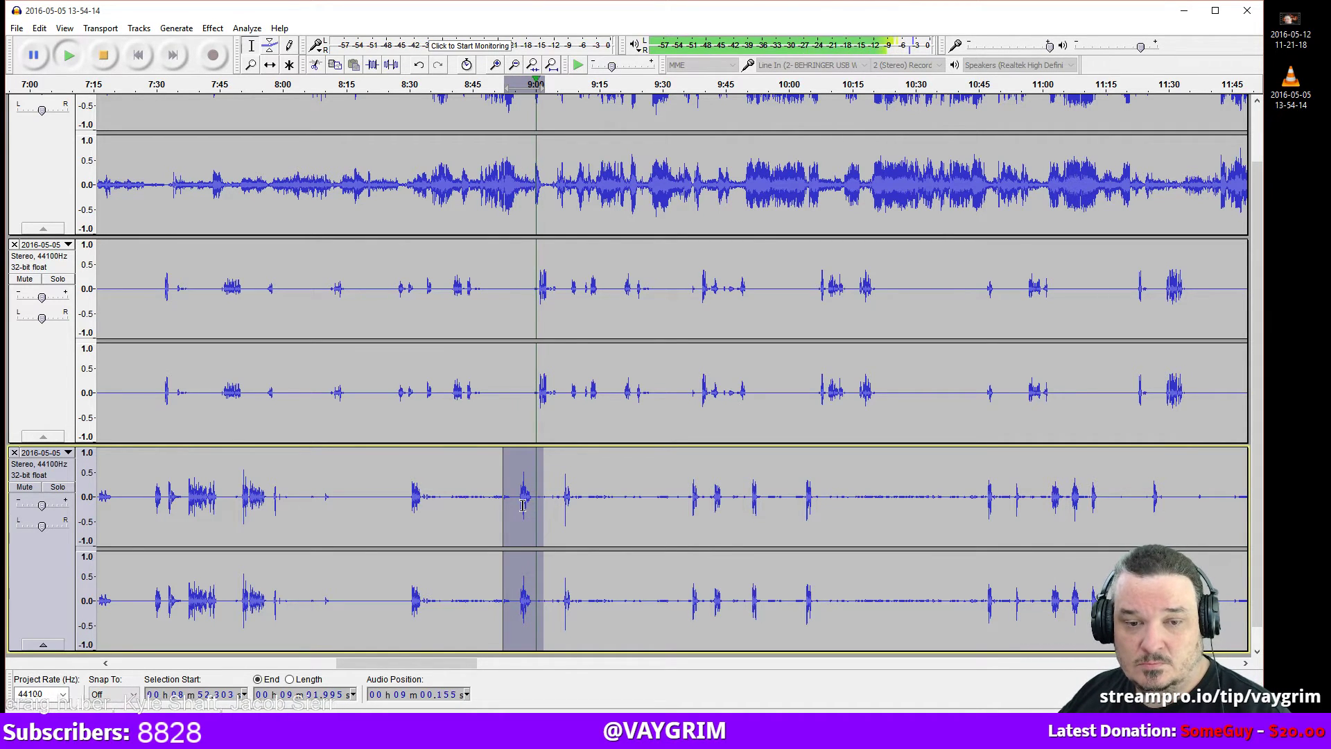
pyautogui.press('space')
pyautogui.click(211, 30)
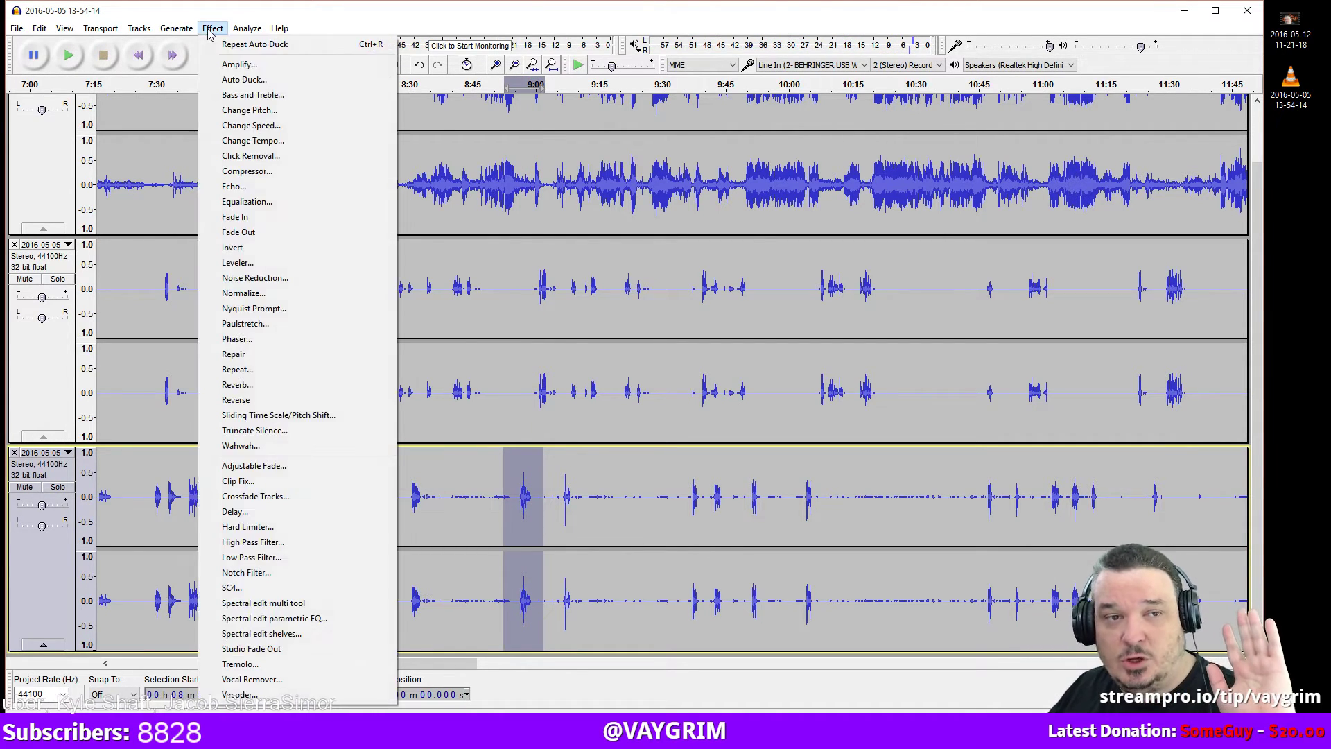
pyautogui.moveTo(176, 29)
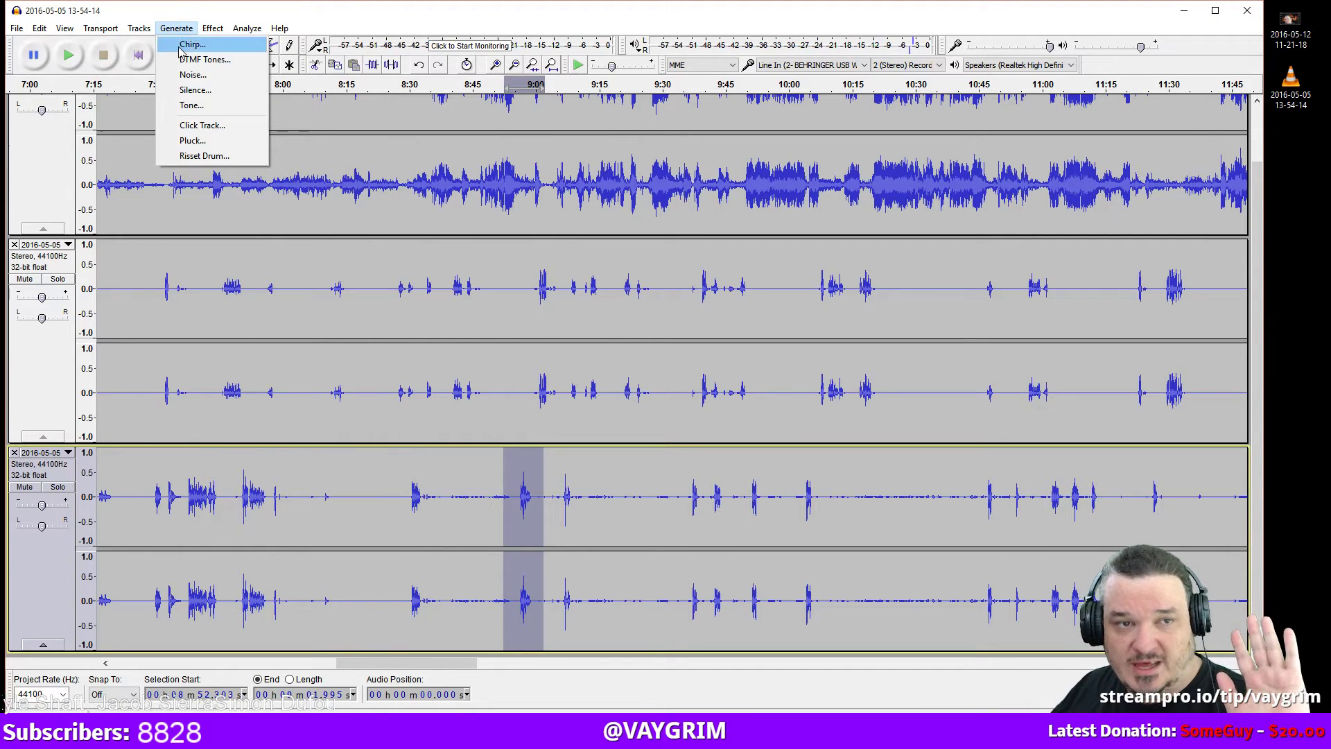
pyautogui.click(187, 89)
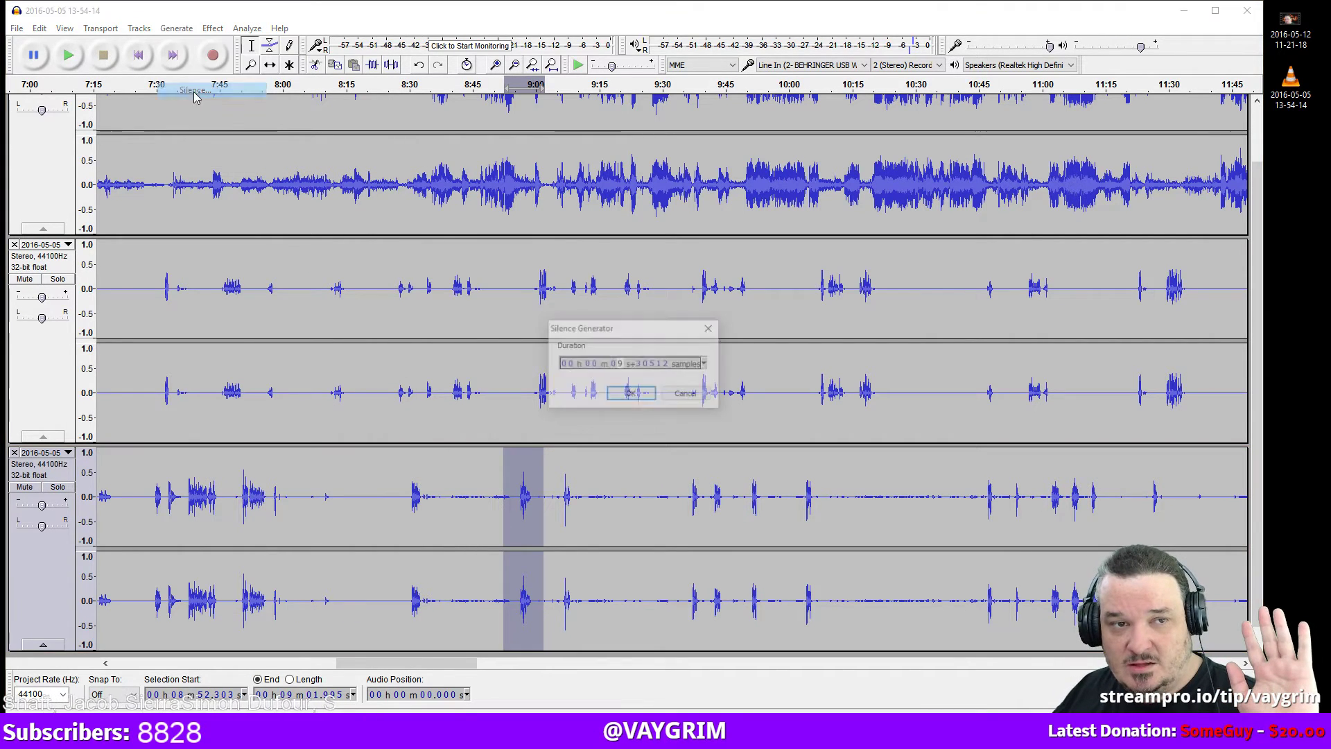
pyautogui.click(643, 395)
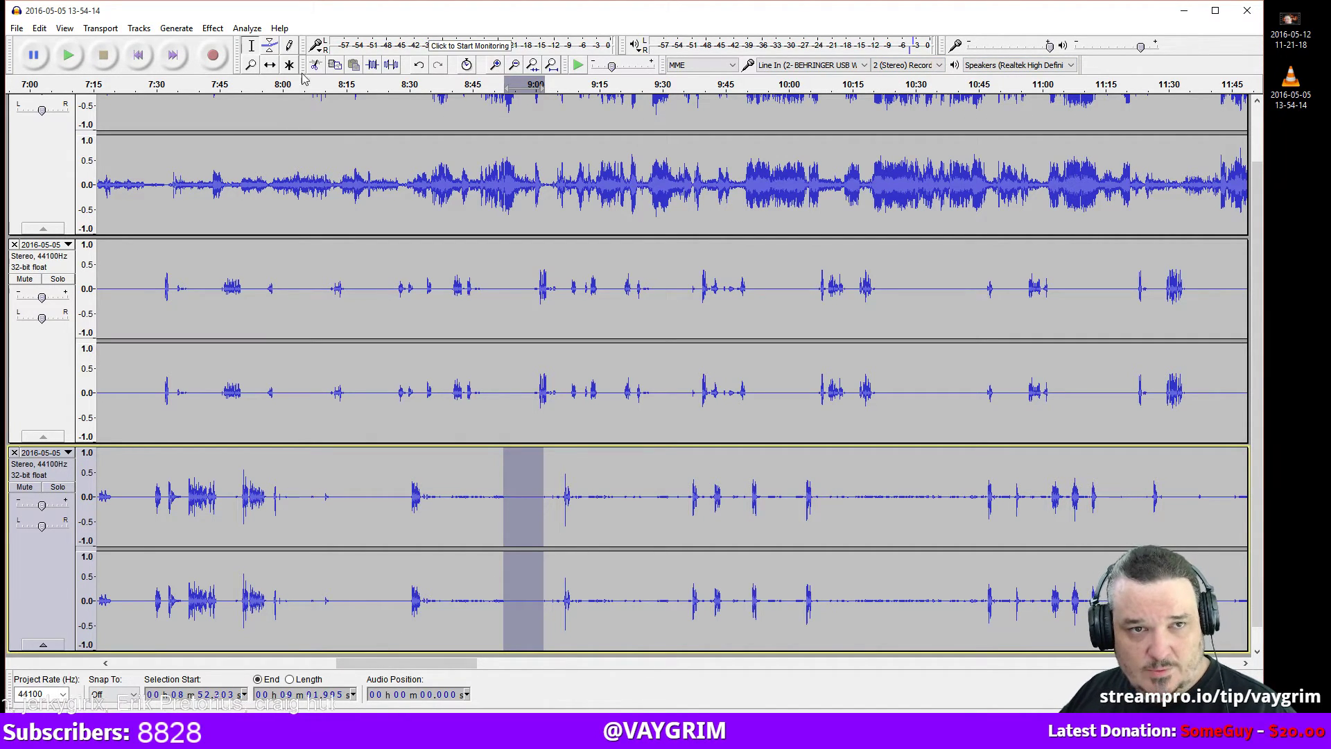
pyautogui.keyDown('ctrl'); pyautogui.scroll(-3, 372, 283); pyautogui.keyUp('ctrl')
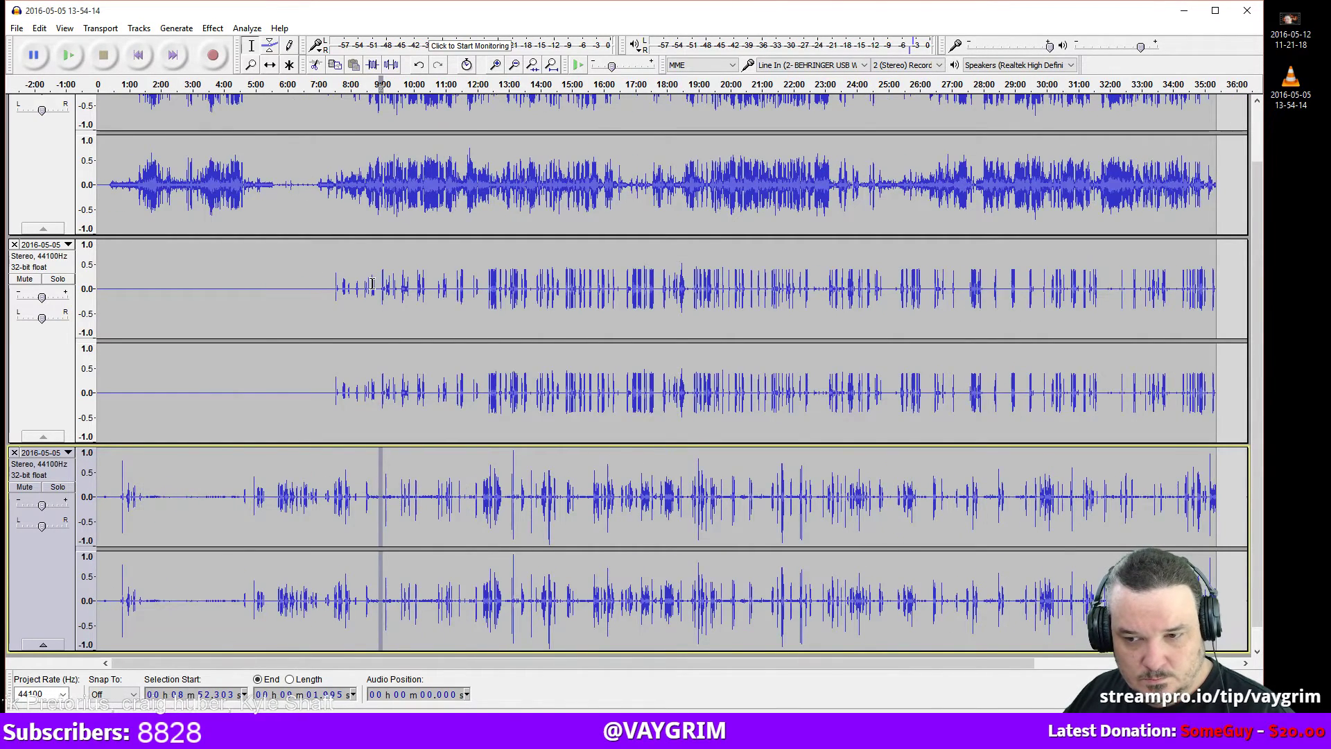
pyautogui.keyDown('ctrl'); pyautogui.scroll(1, 372, 284); pyautogui.keyUp('ctrl')
pyautogui.hscroll(5, 372, 284)
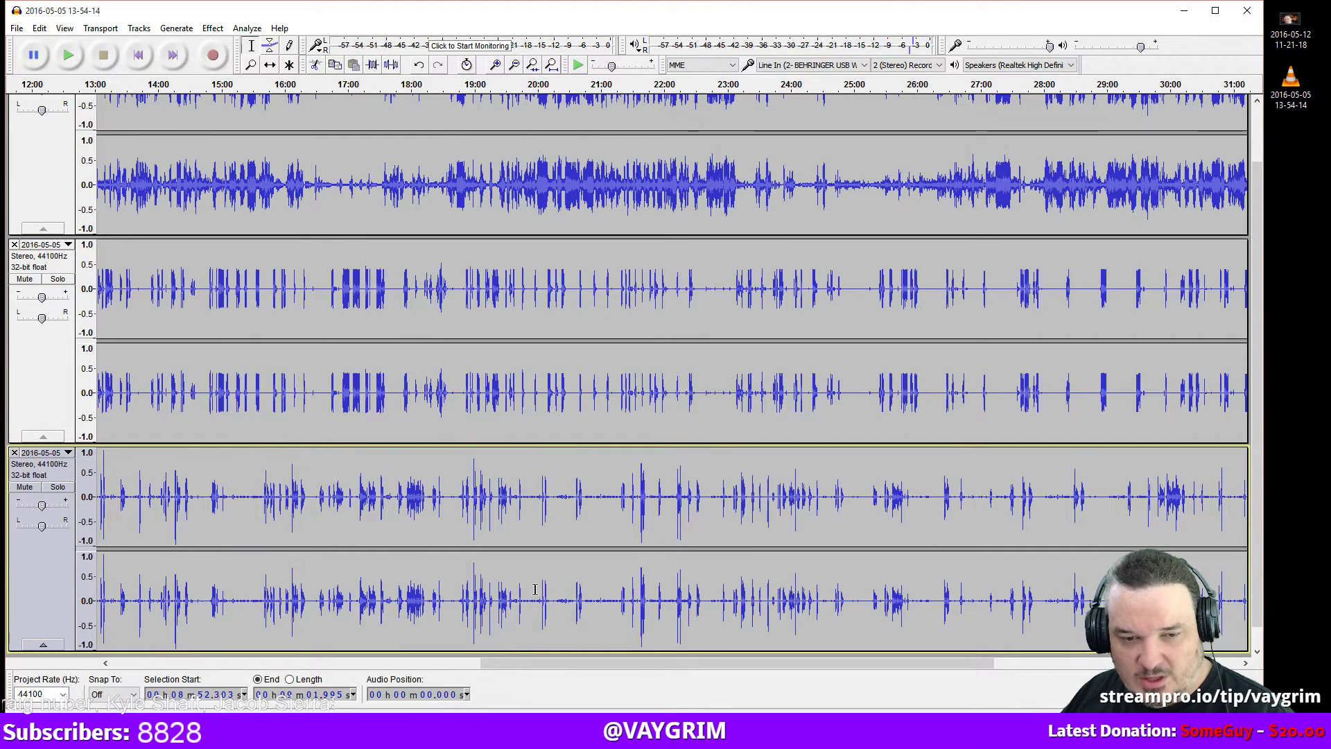
pyautogui.click(21, 27)
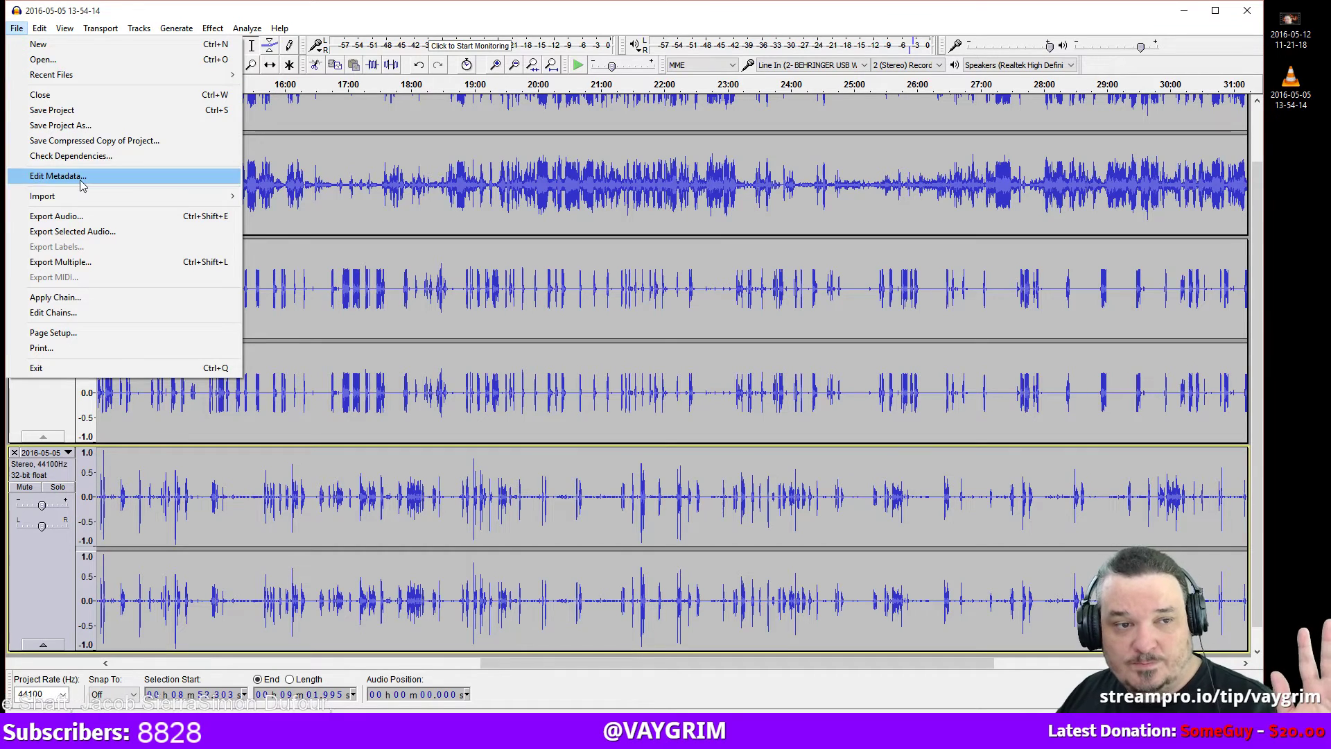
pyautogui.click(82, 217)
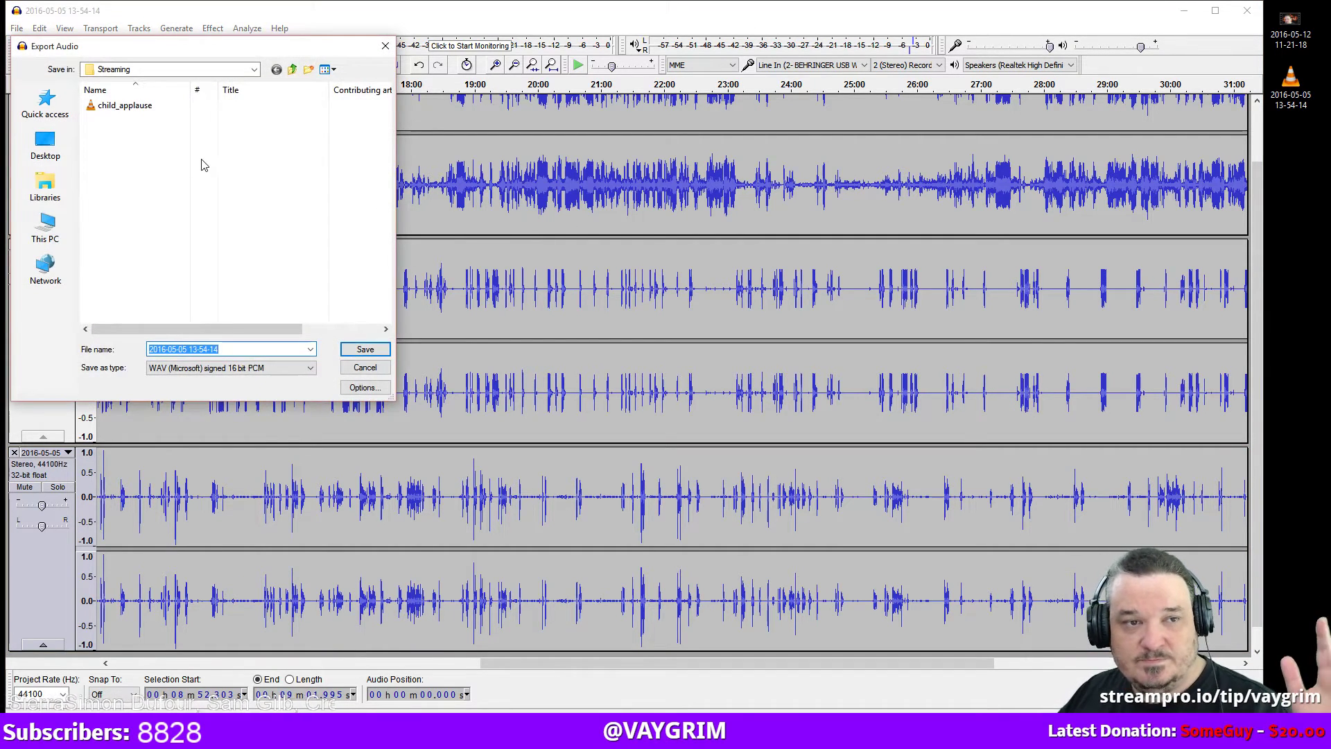
pyautogui.click(139, 69)
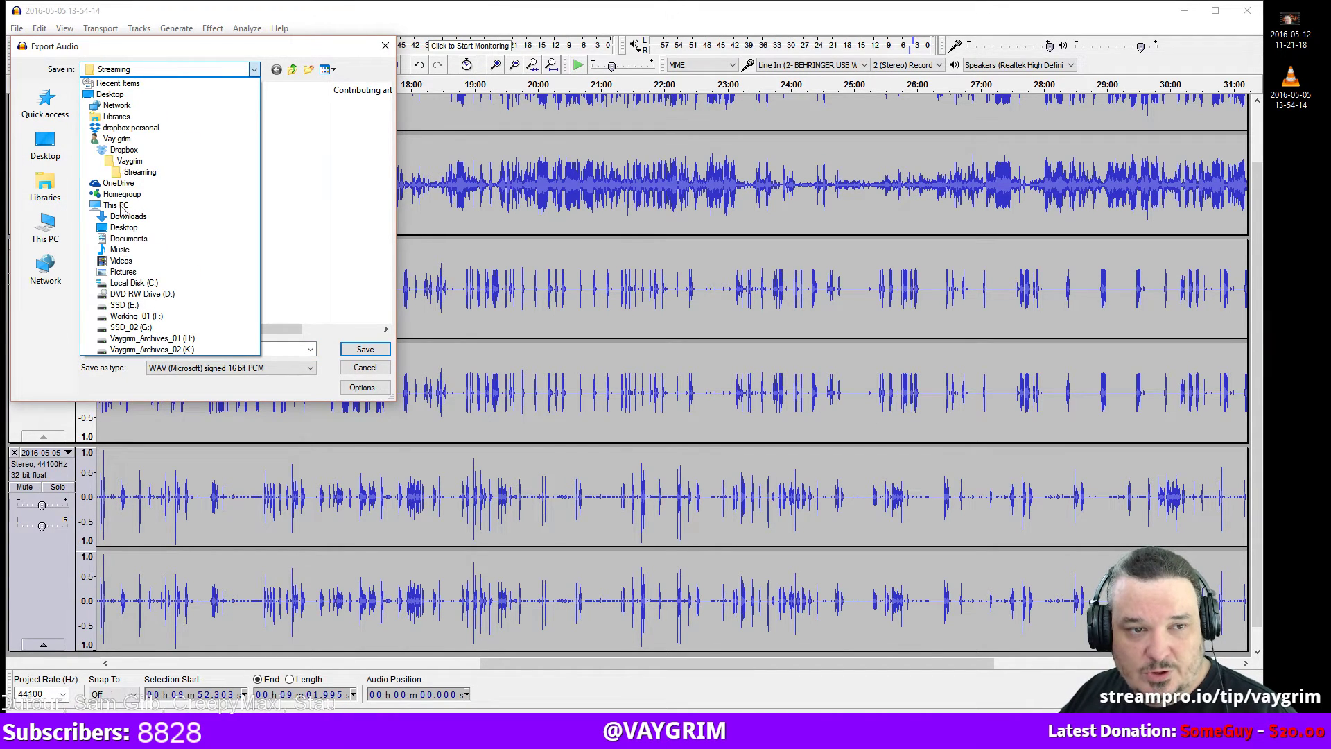
pyautogui.click(123, 304)
pyautogui.doubleClick(126, 132)
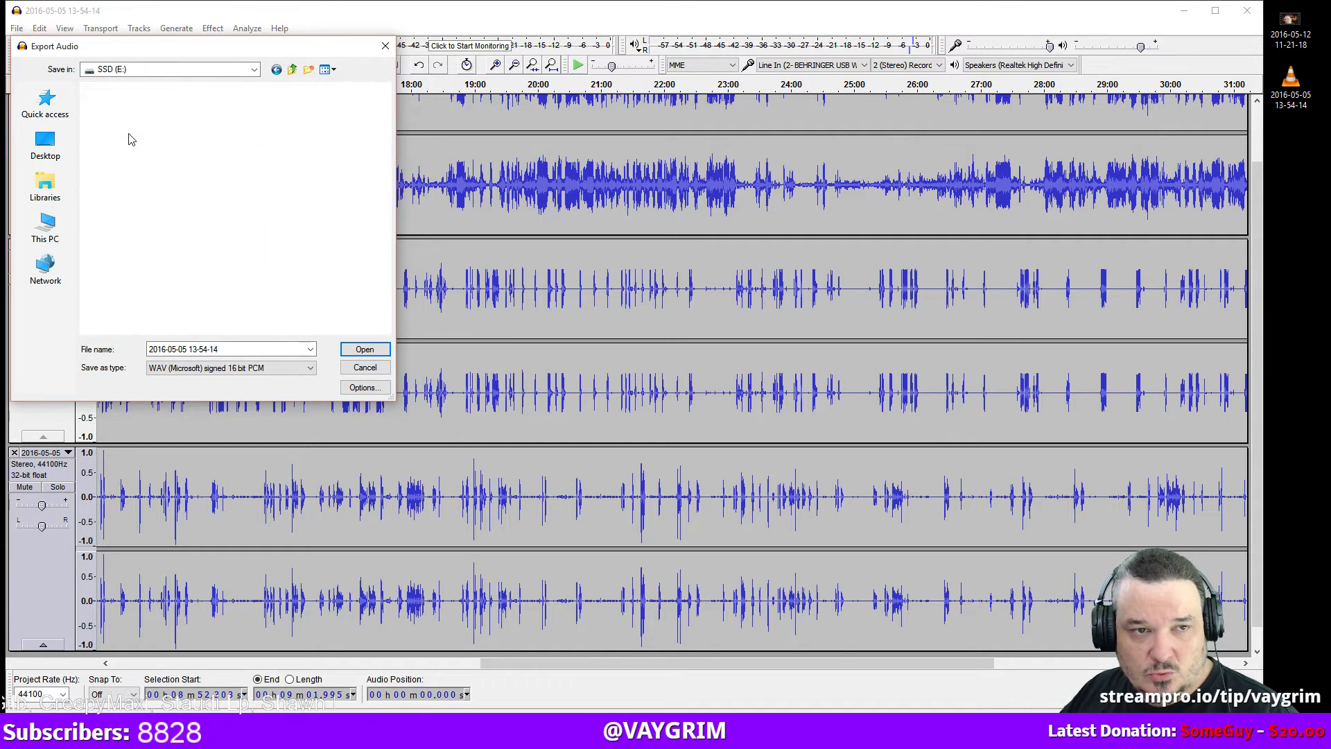
pyautogui.click(307, 366)
pyautogui.click(305, 415)
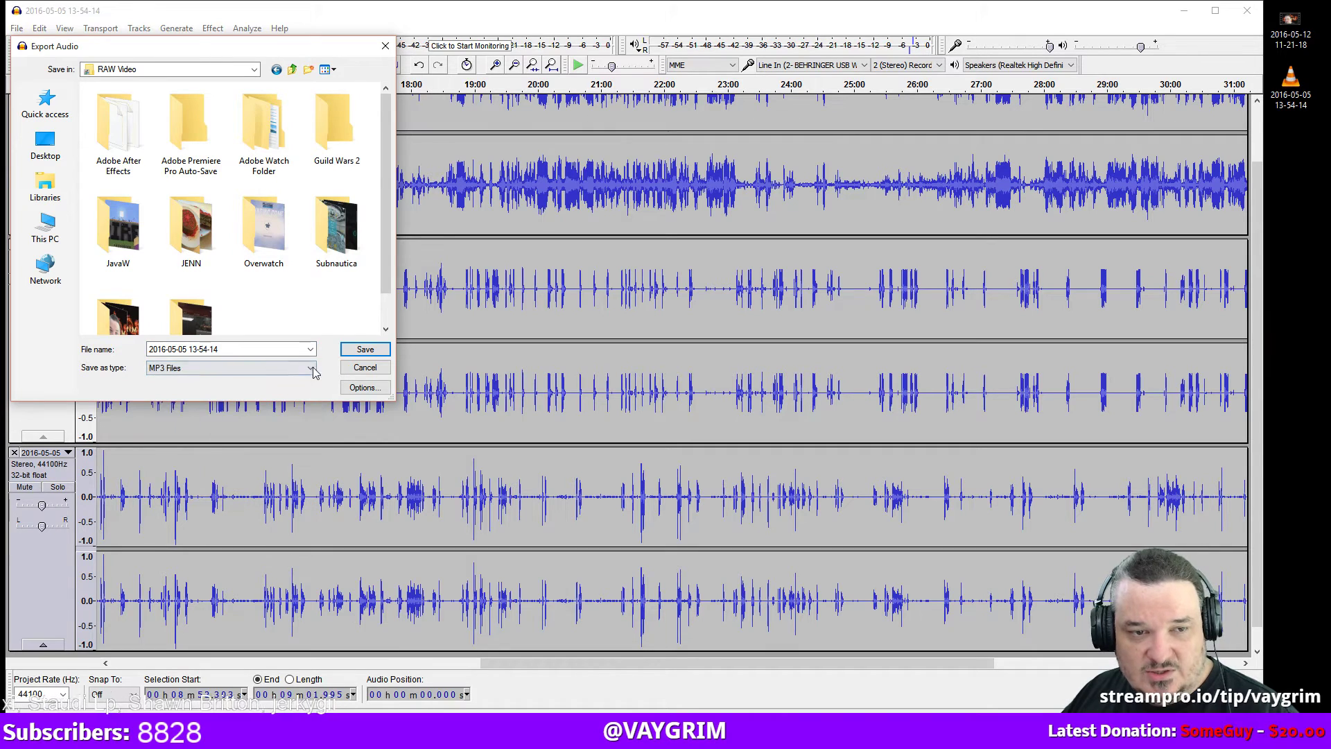
pyautogui.click(356, 349)
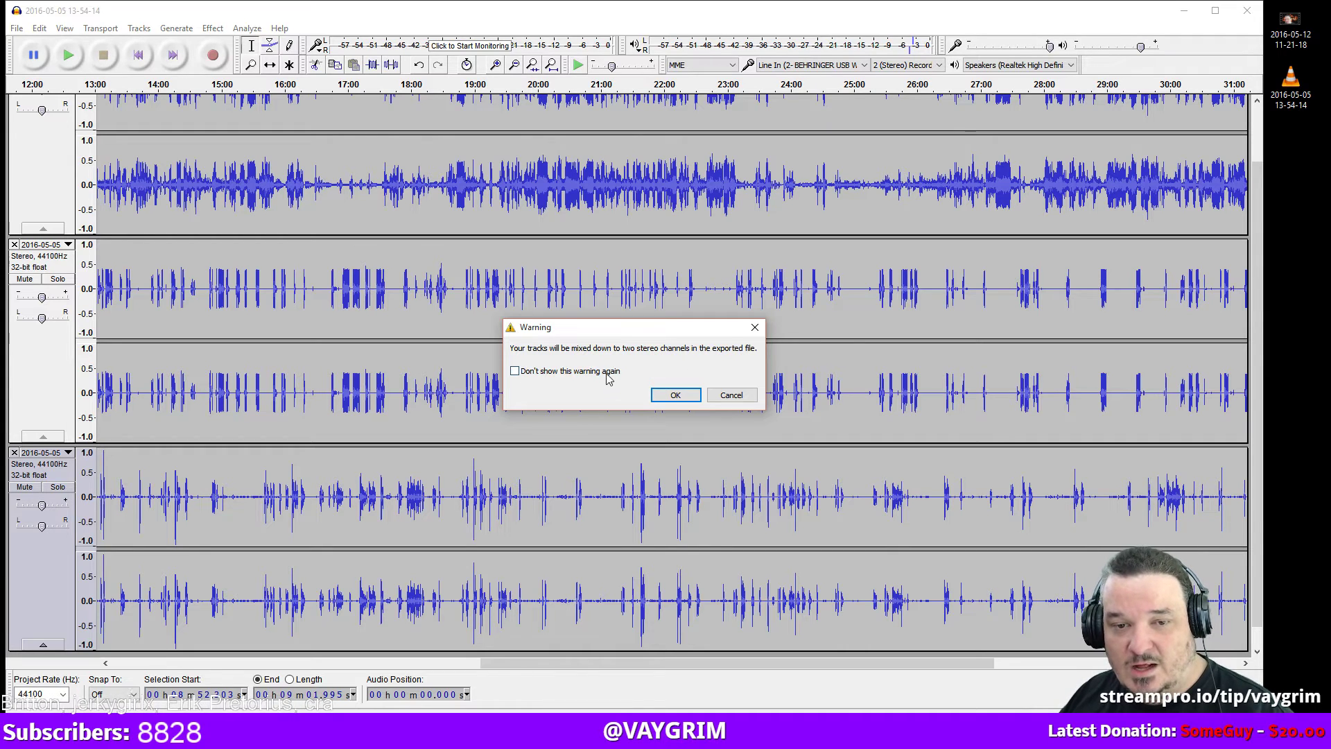
pyautogui.click(676, 395)
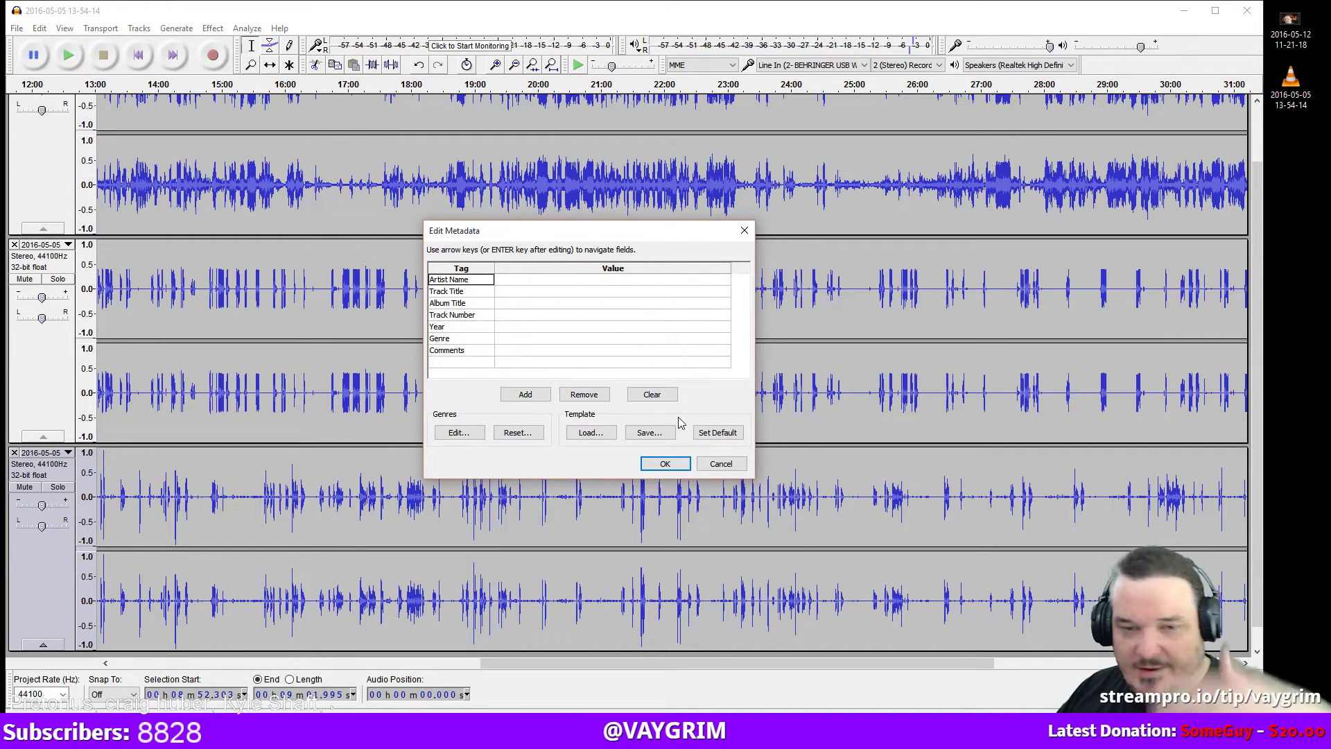
pyautogui.click(664, 464)
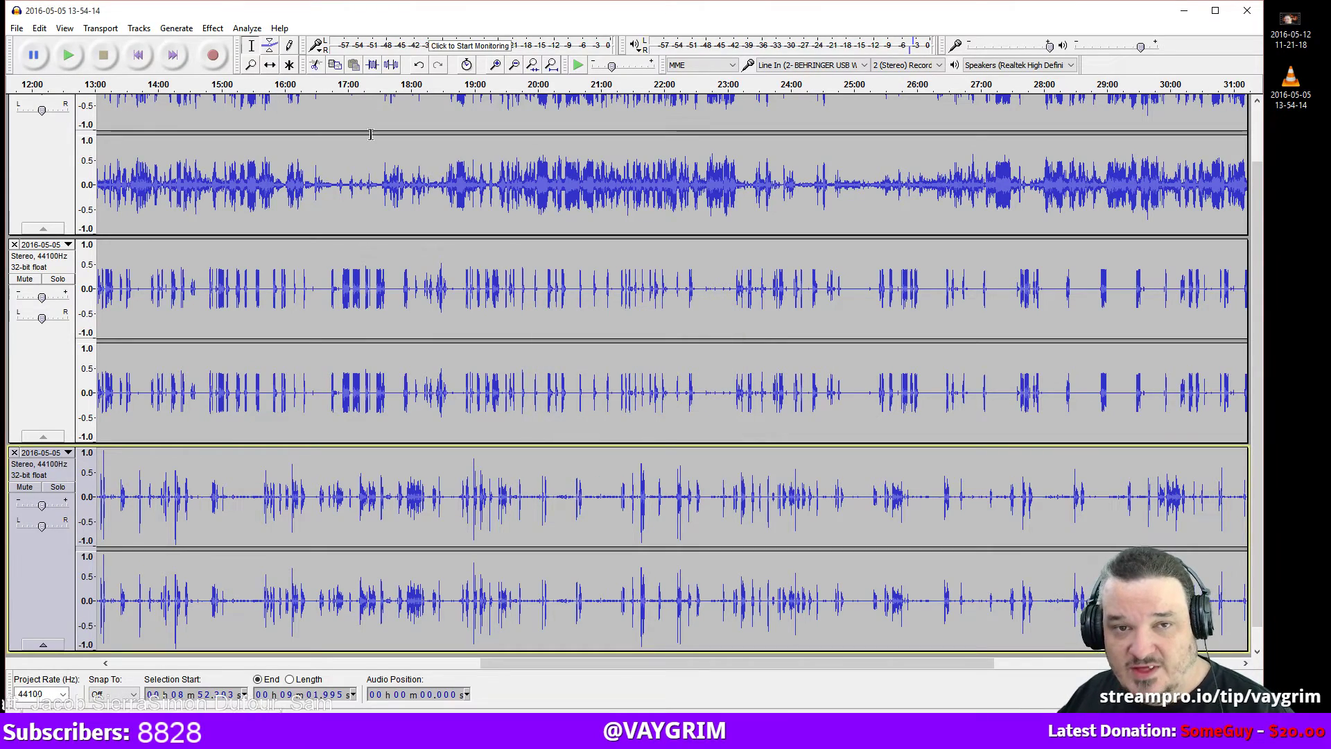
pyautogui.click(1184, 10)
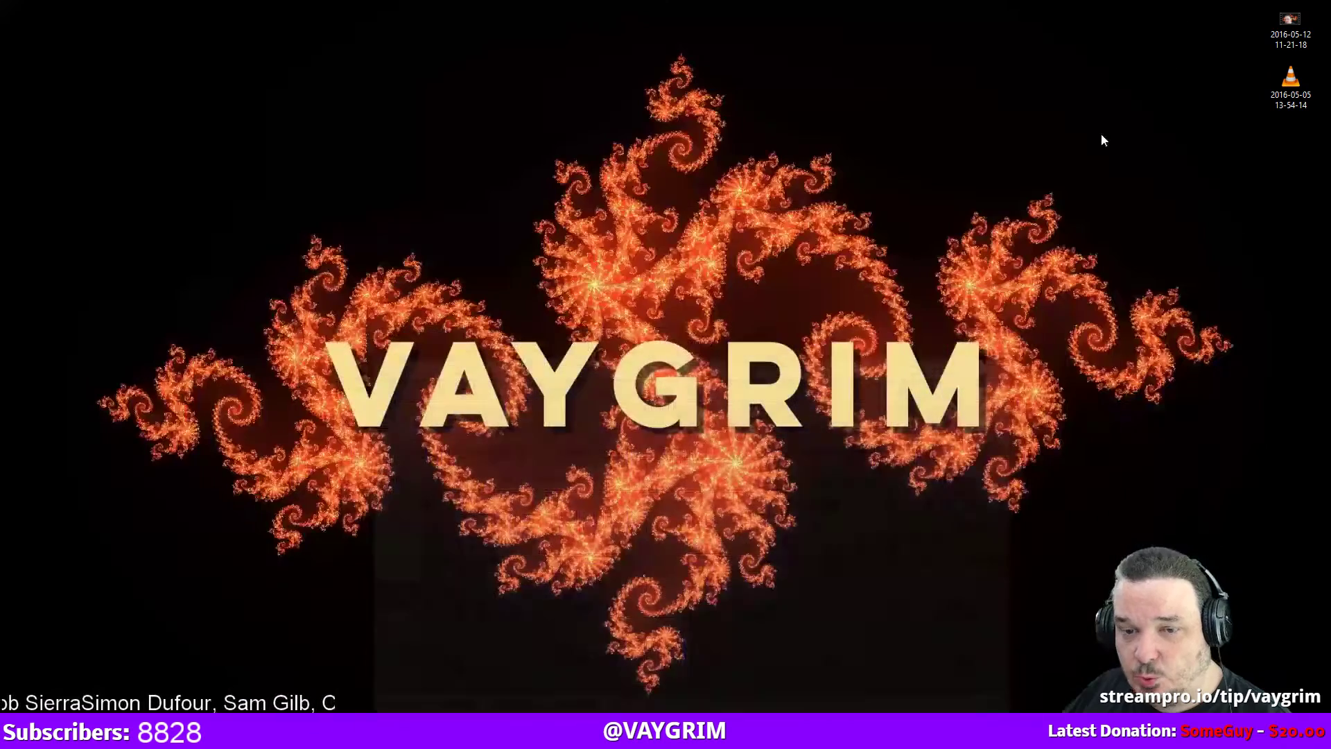
pyautogui.hotkey('alt', 'Tab')
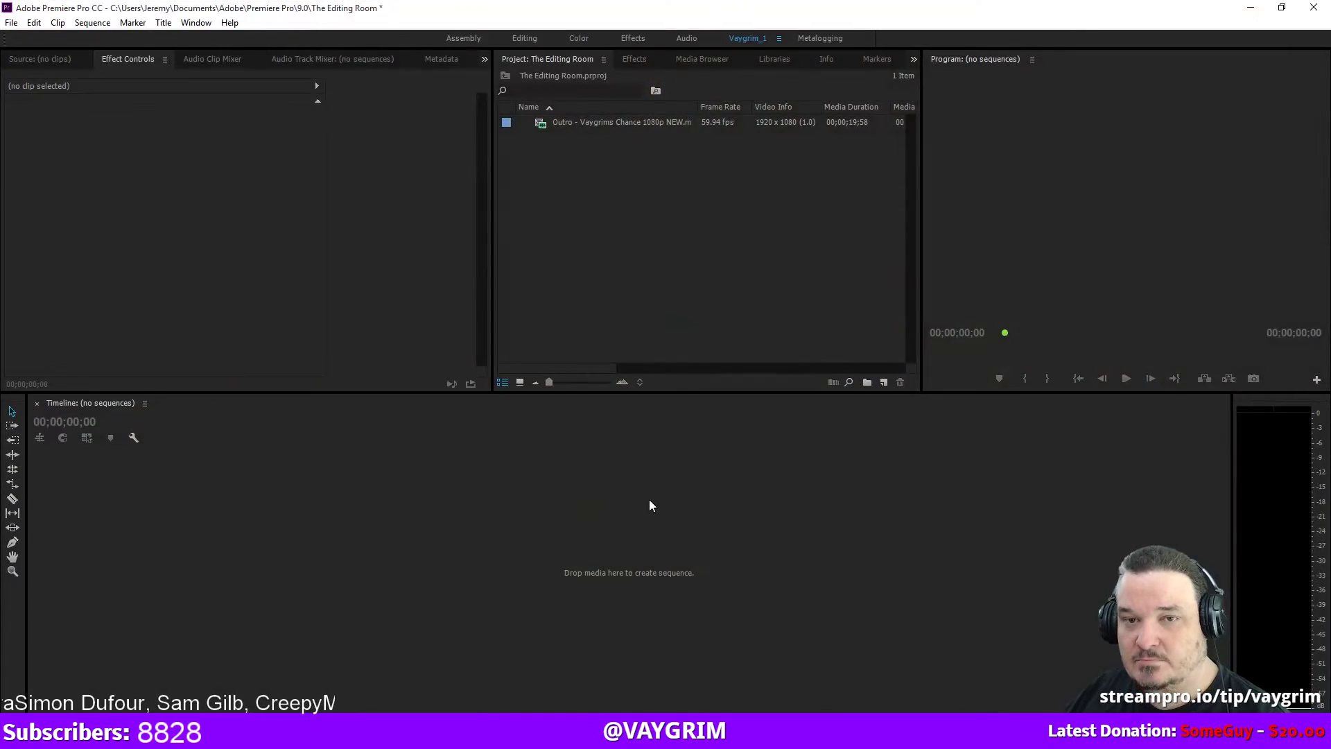
pyautogui.click(599, 330)
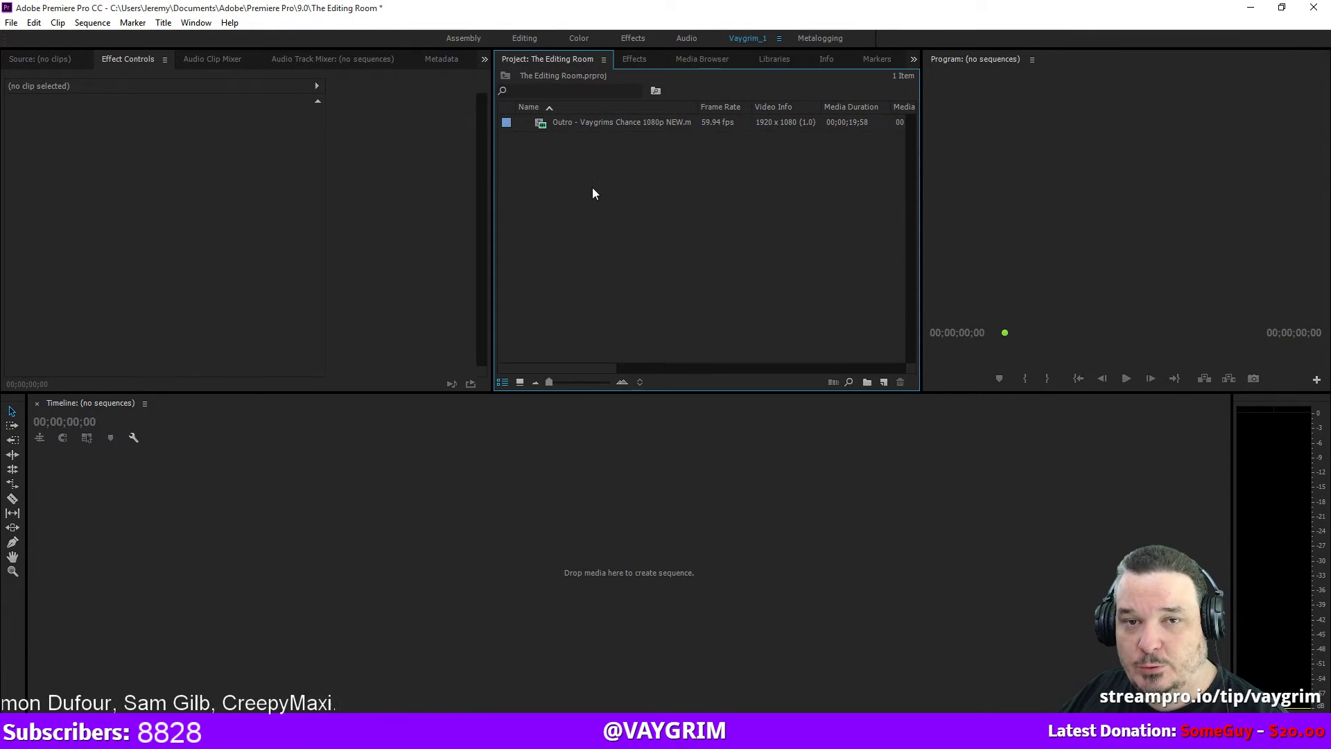
pyautogui.click(701, 59)
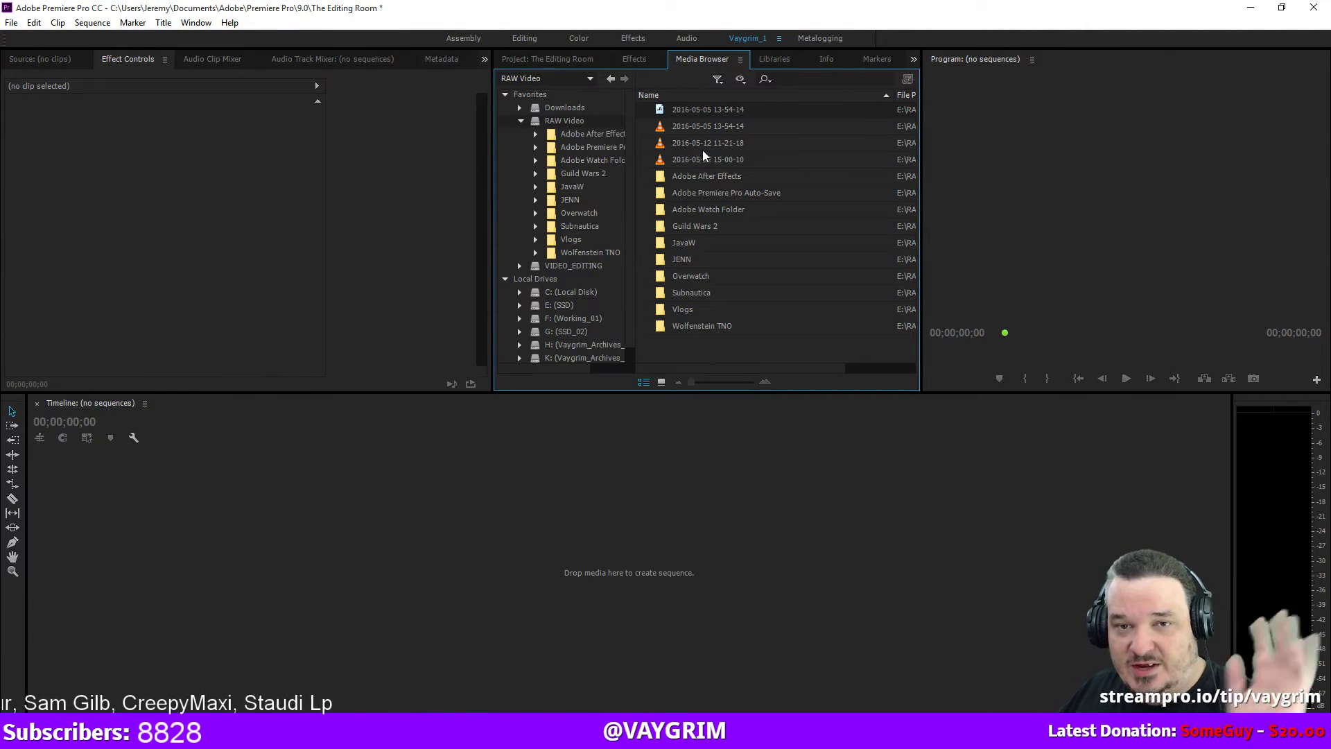
pyautogui.rightClick(725, 127)
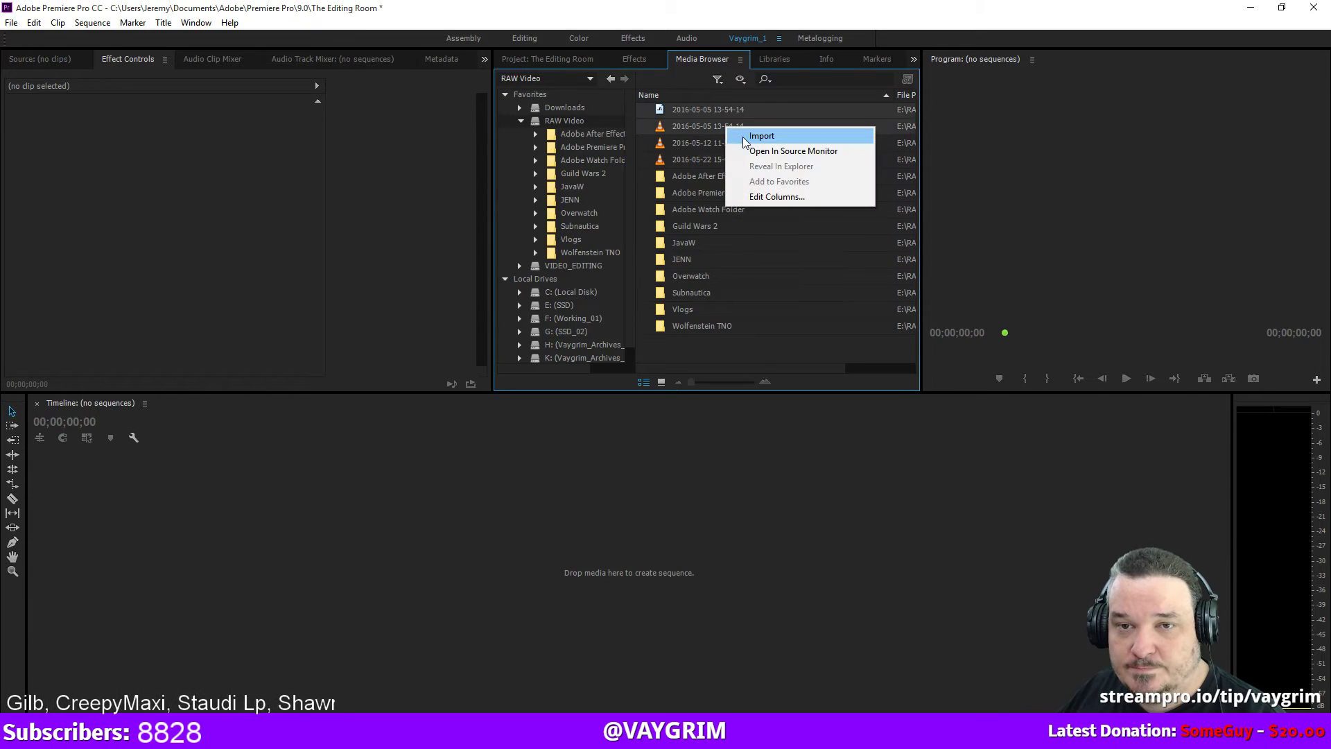
pyautogui.click(761, 136)
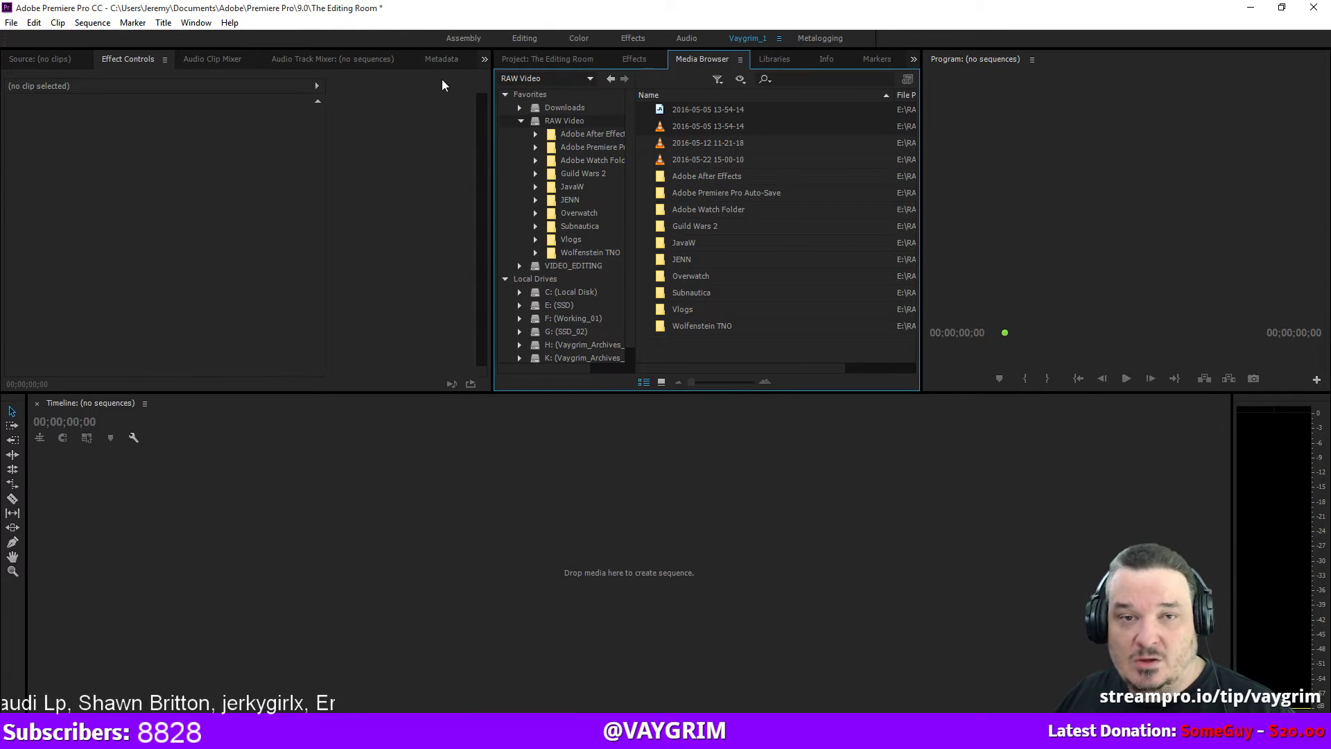
pyautogui.click(539, 62)
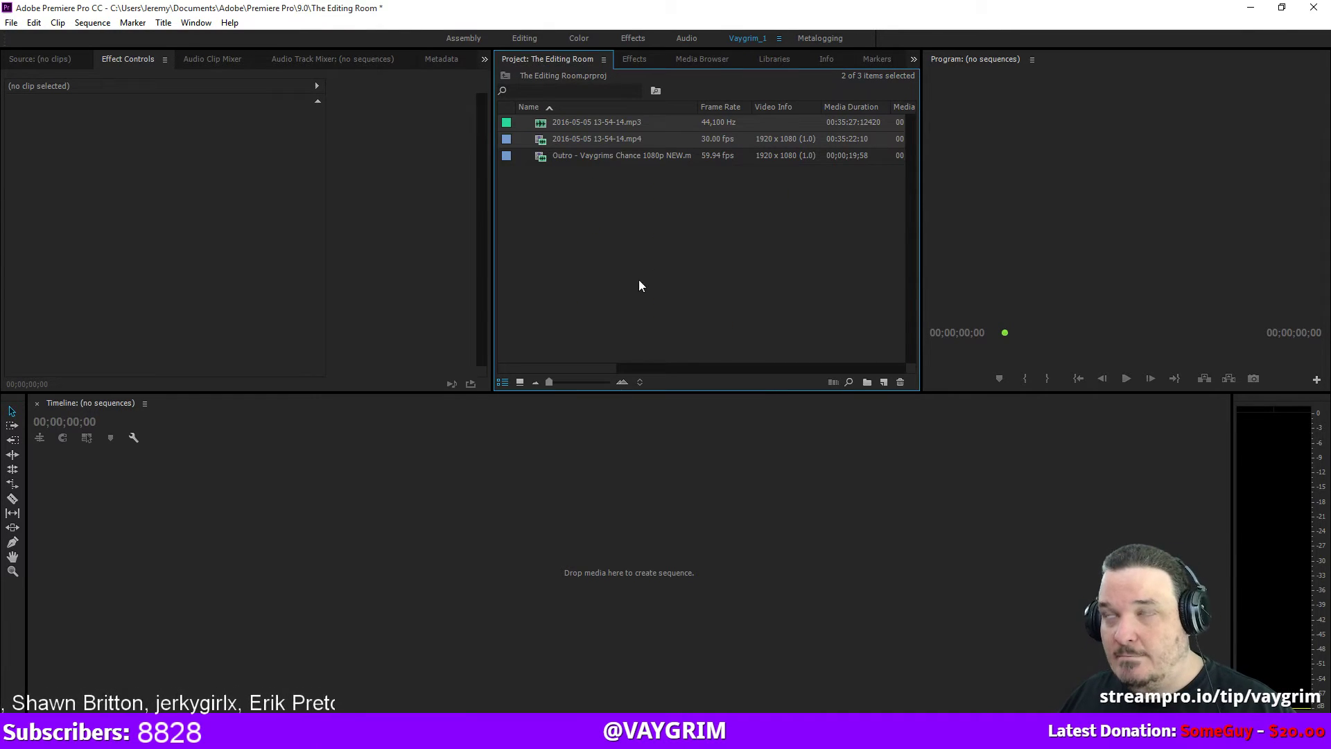
pyautogui.click(657, 254)
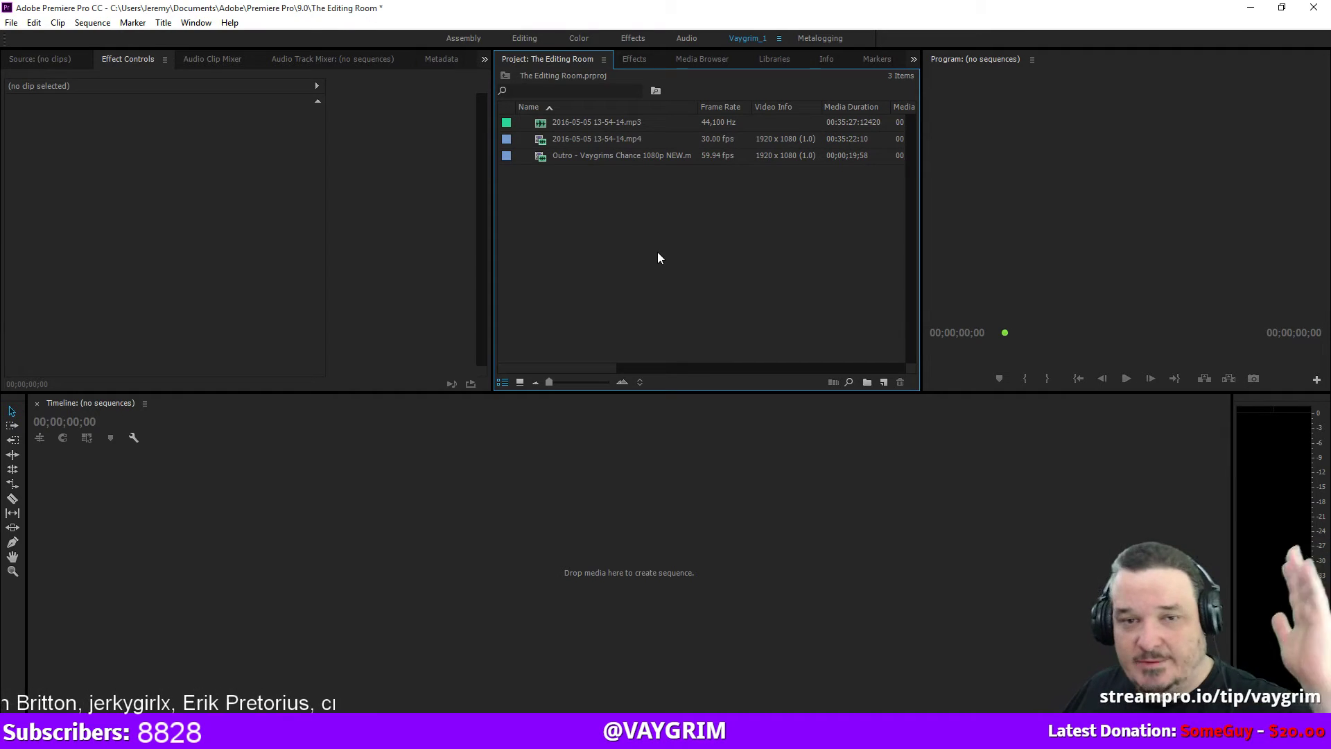
pyautogui.rightClick(618, 140)
pyautogui.click(693, 408)
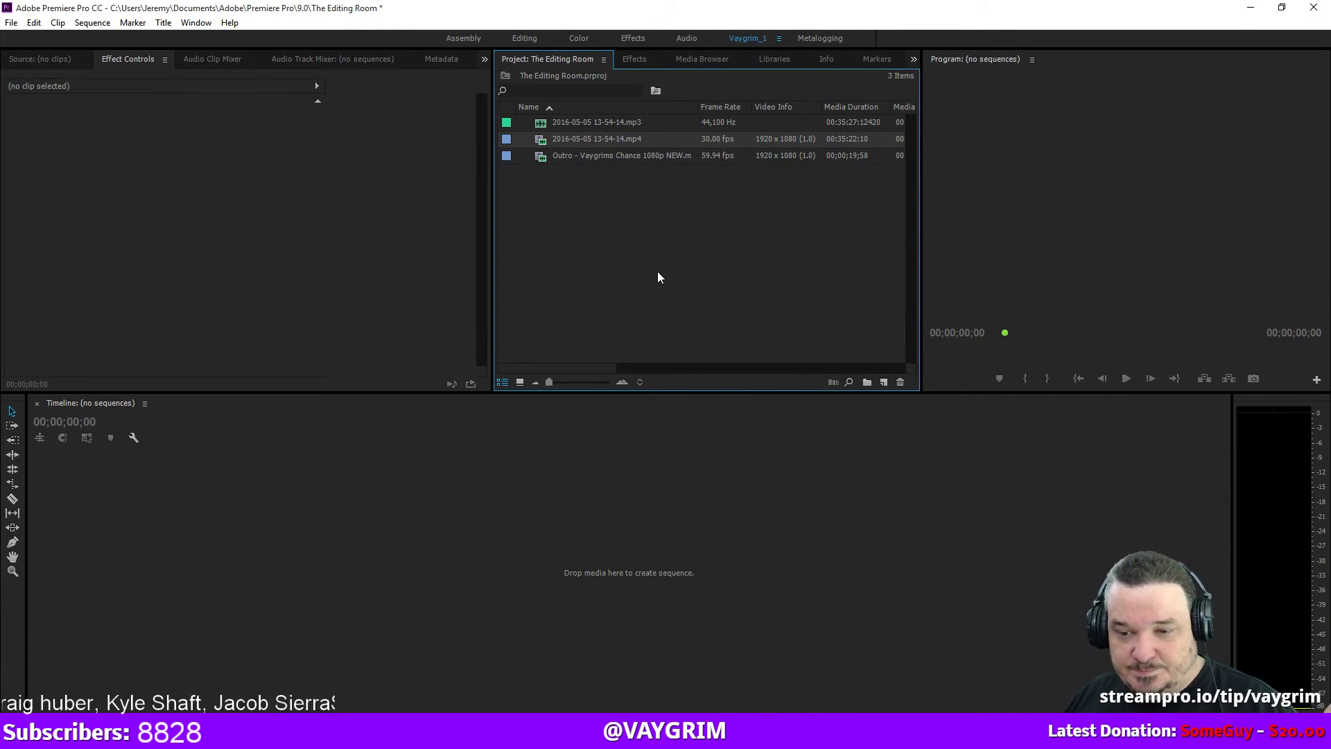
pyautogui.rightClick(561, 138)
pyautogui.click(605, 183)
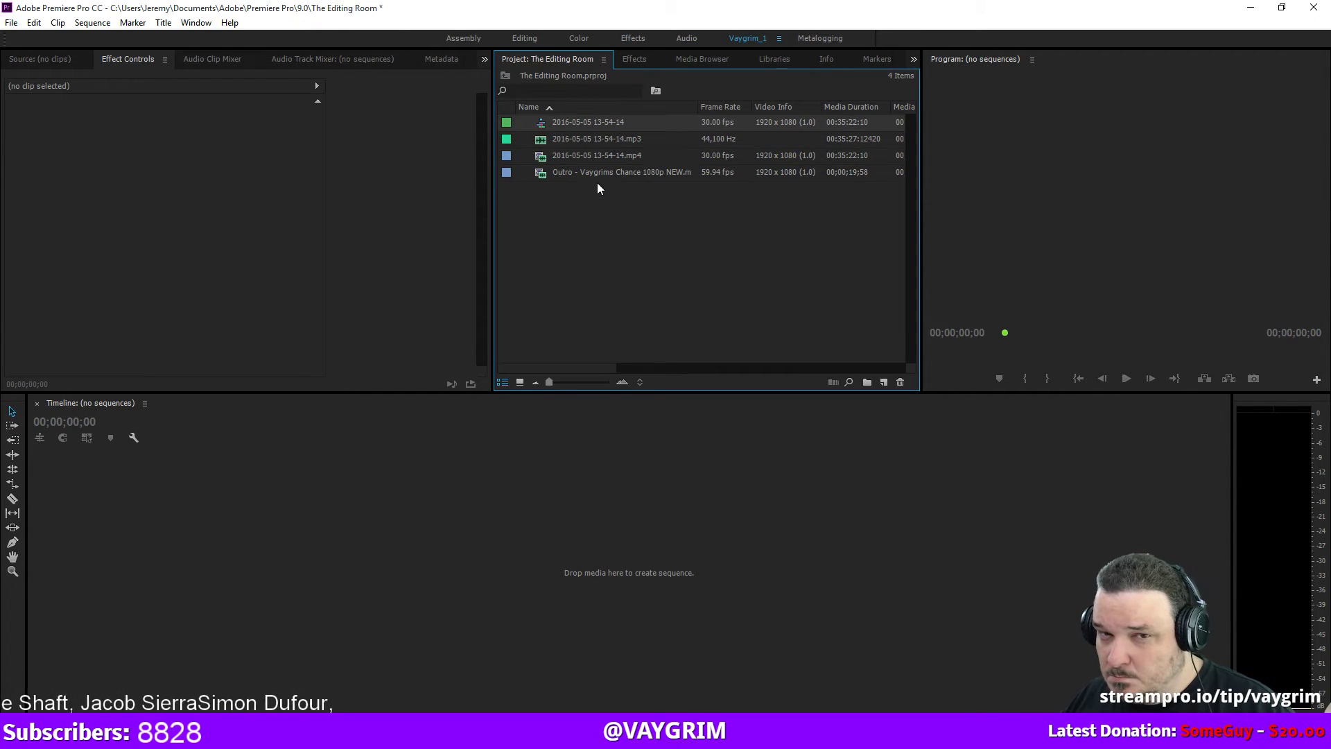
pyautogui.doubleClick(592, 122)
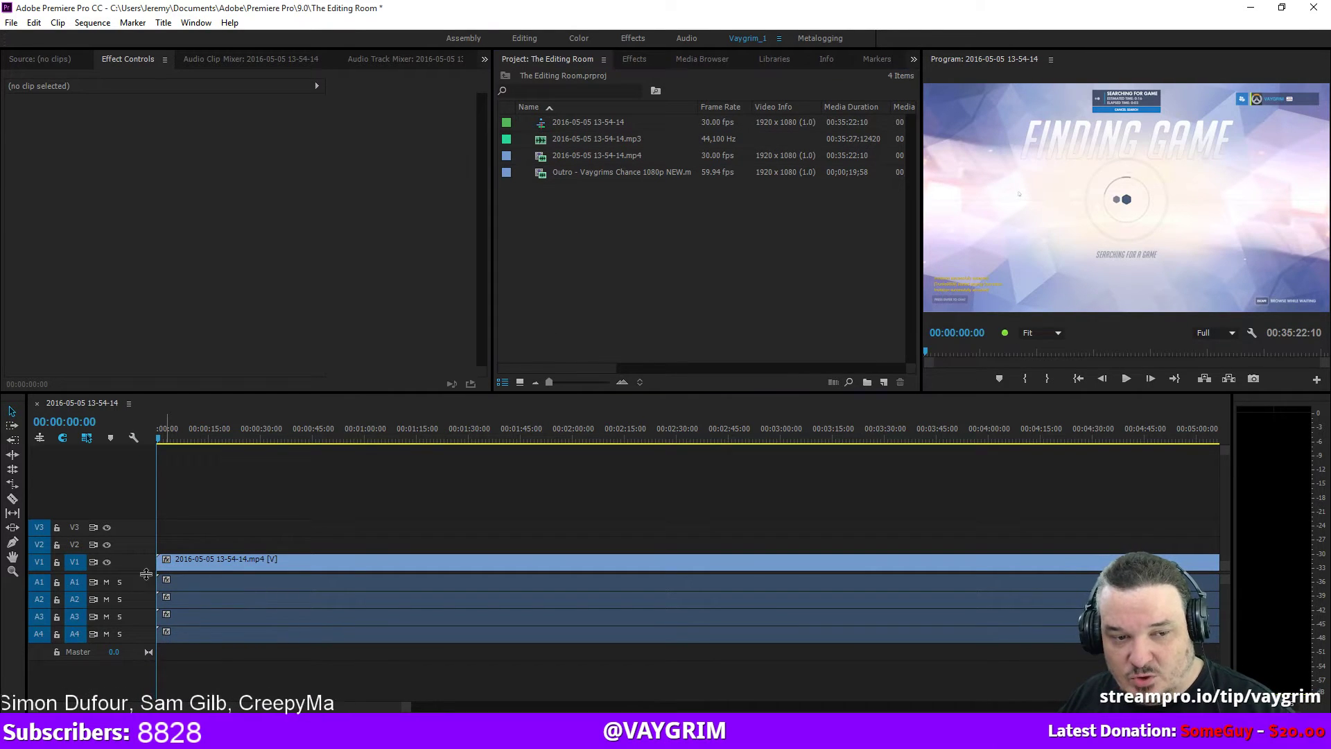
pyautogui.scroll(-2, 192, 590)
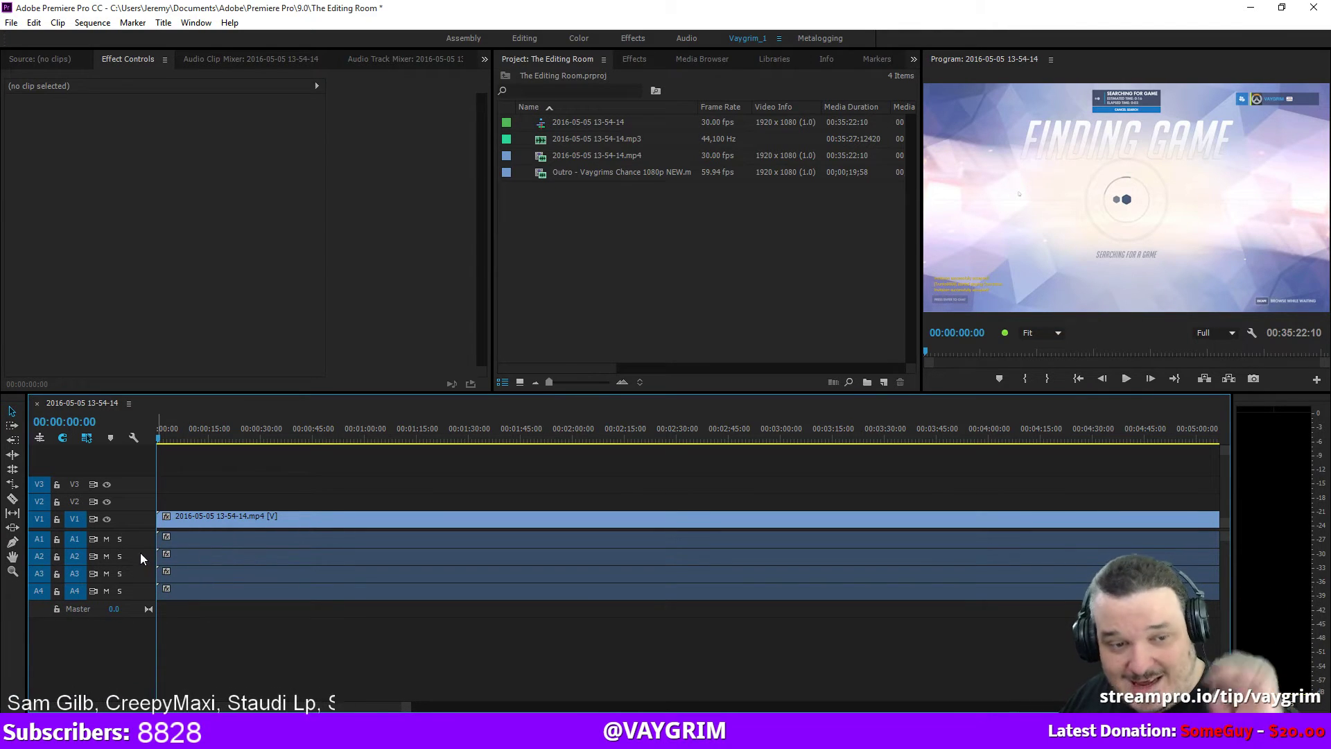
# Unlink the video clip from its audio and delete the audio clips on tracks A2, A3 and A4.
pyautogui.rightClick(223, 547)
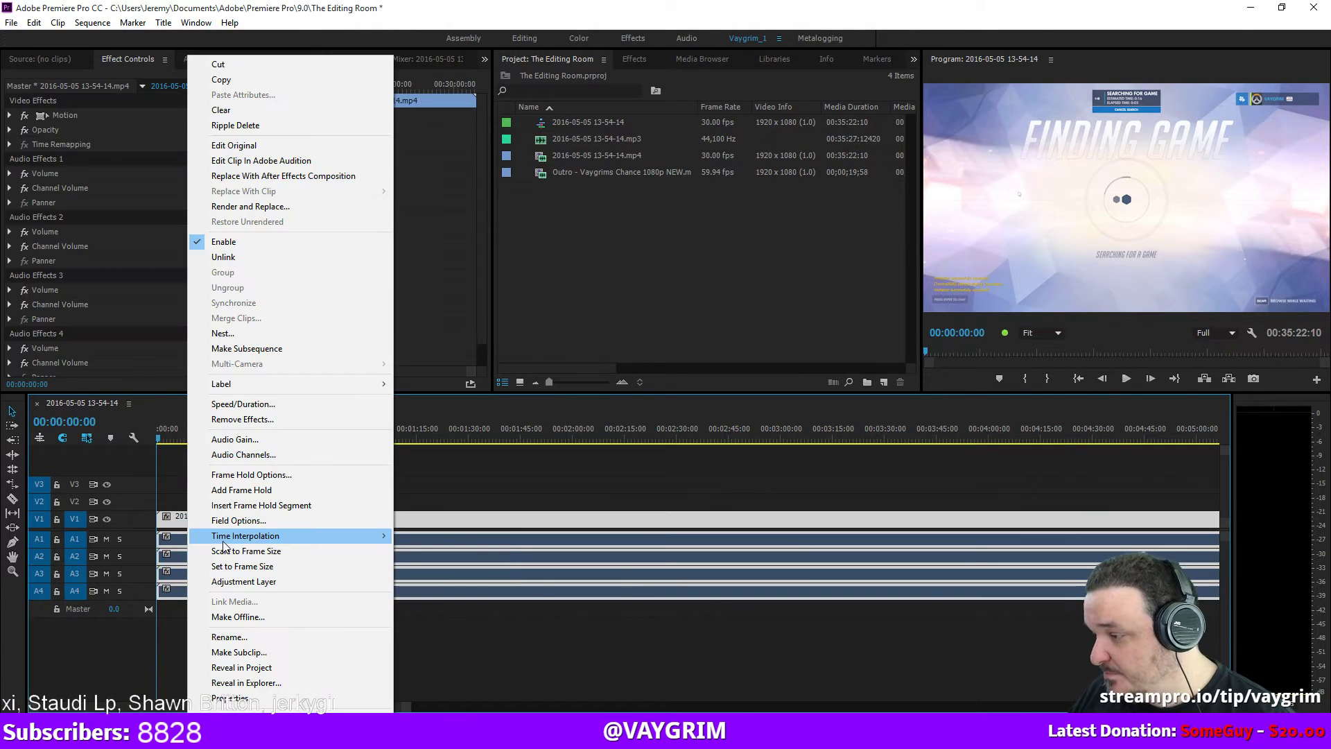
pyautogui.moveTo(224, 544)
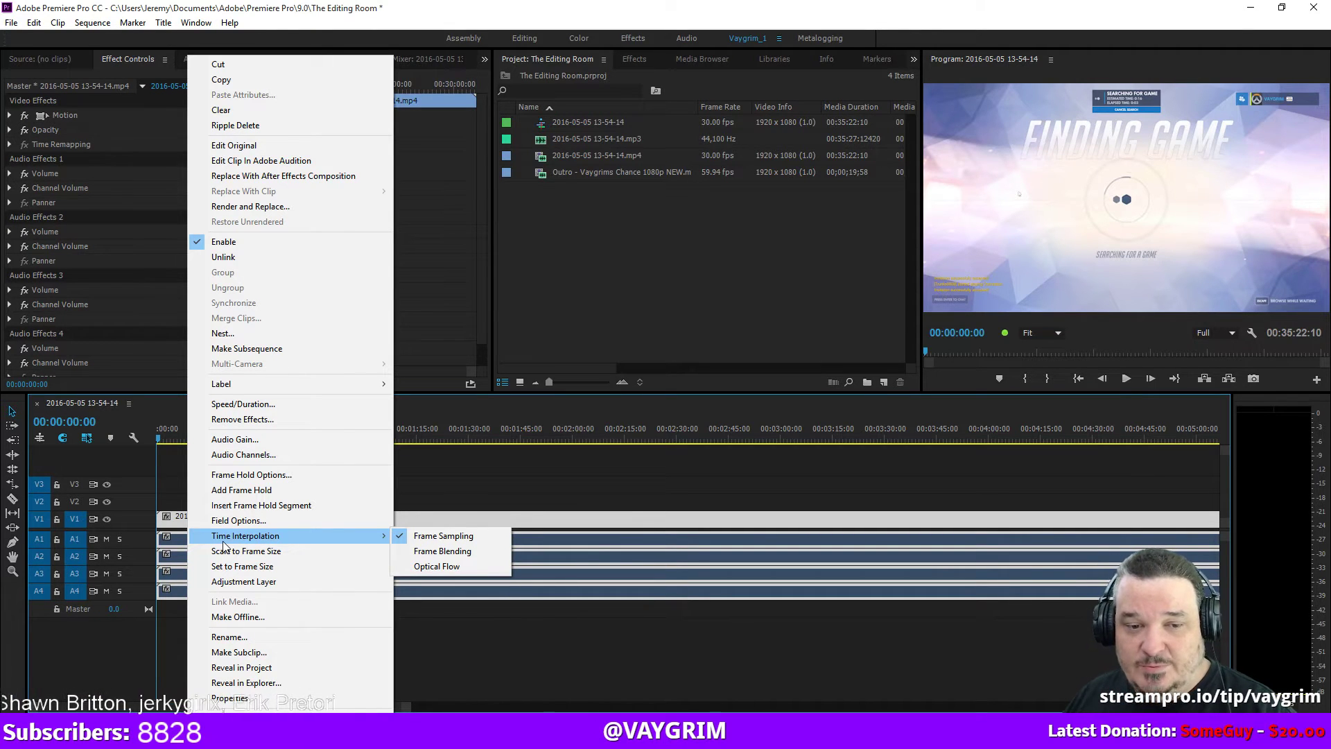
pyautogui.click(254, 257)
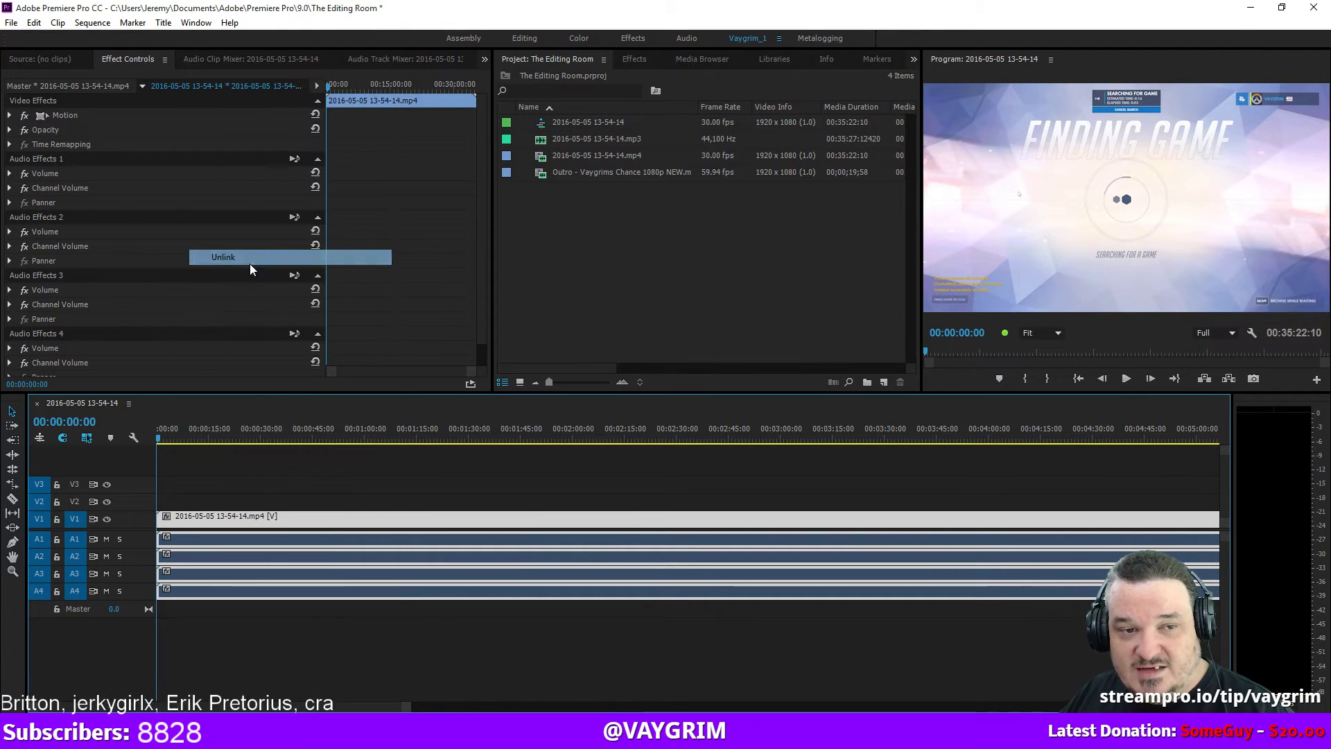
pyautogui.click(349, 561)
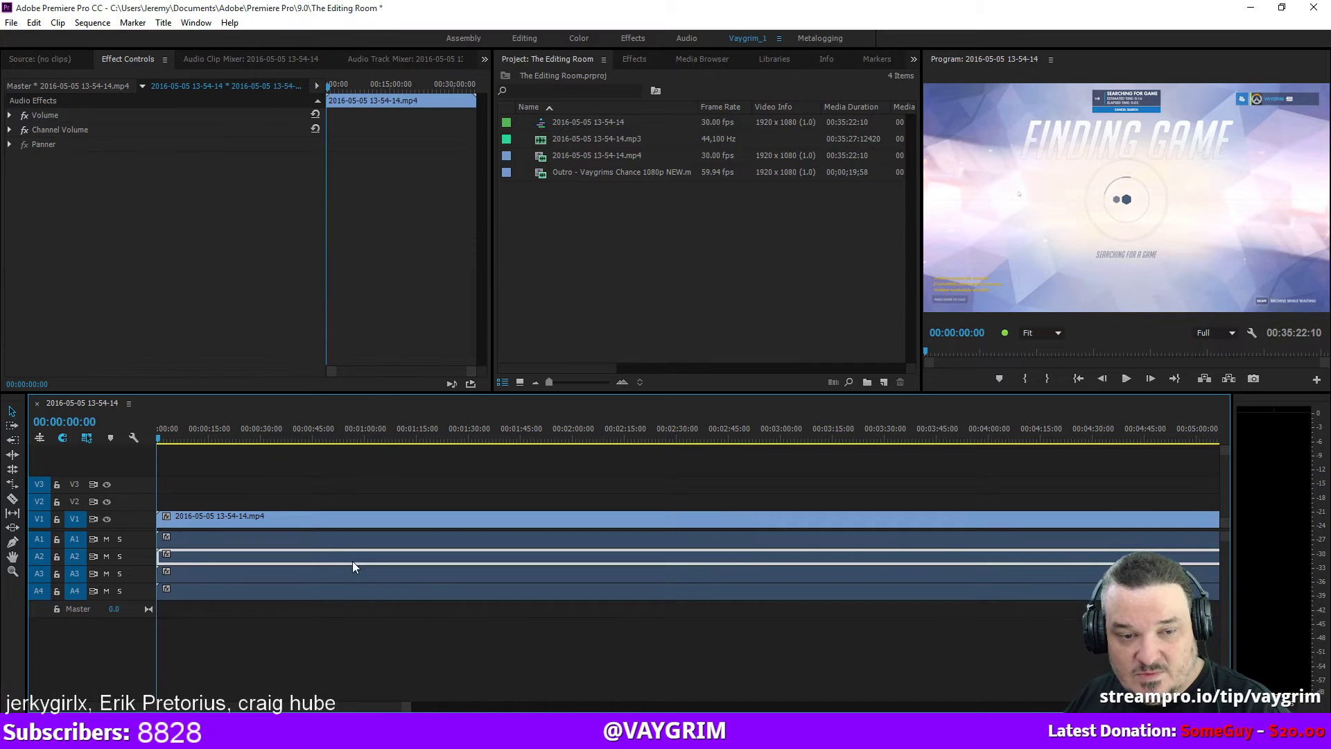
pyautogui.keyDown('shift'); pyautogui.click(358, 595); pyautogui.keyUp('shift')
pyautogui.keyDown('shift'); pyautogui.click(353, 576); pyautogui.keyUp('shift')
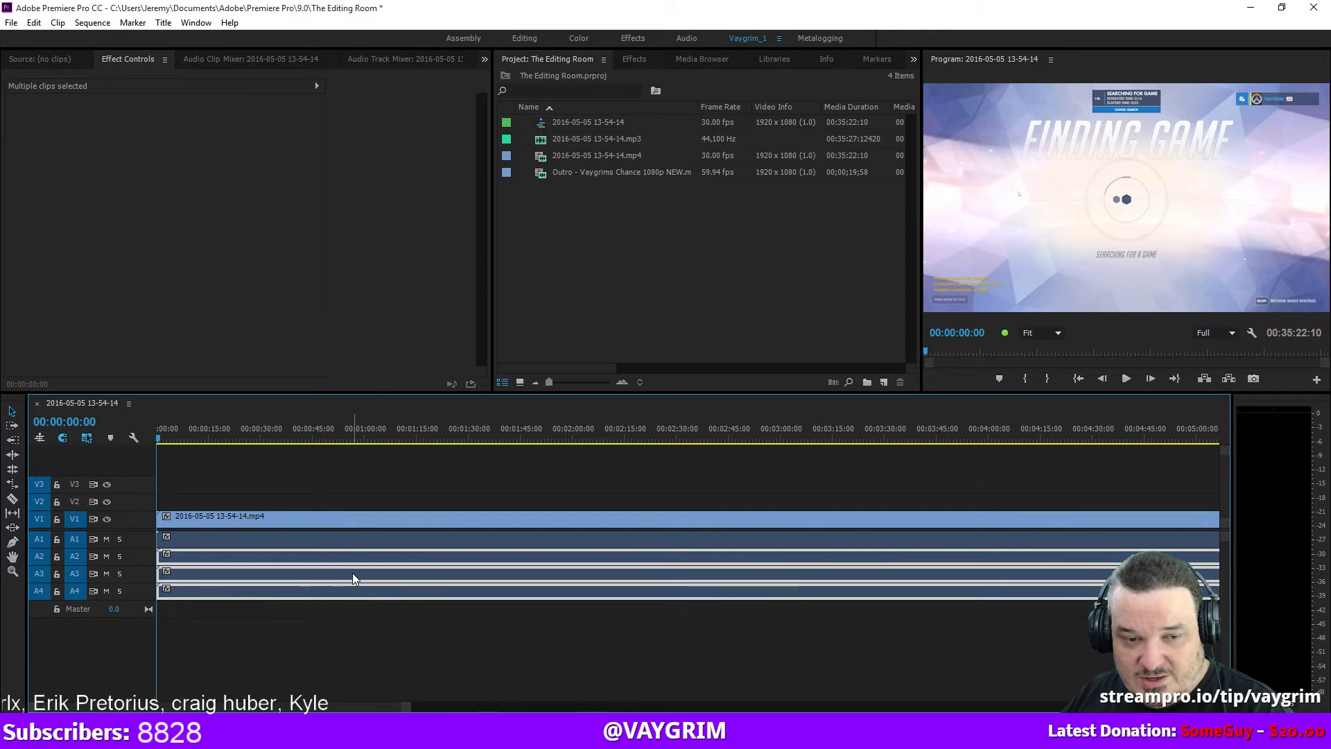
pyautogui.press('Delete')
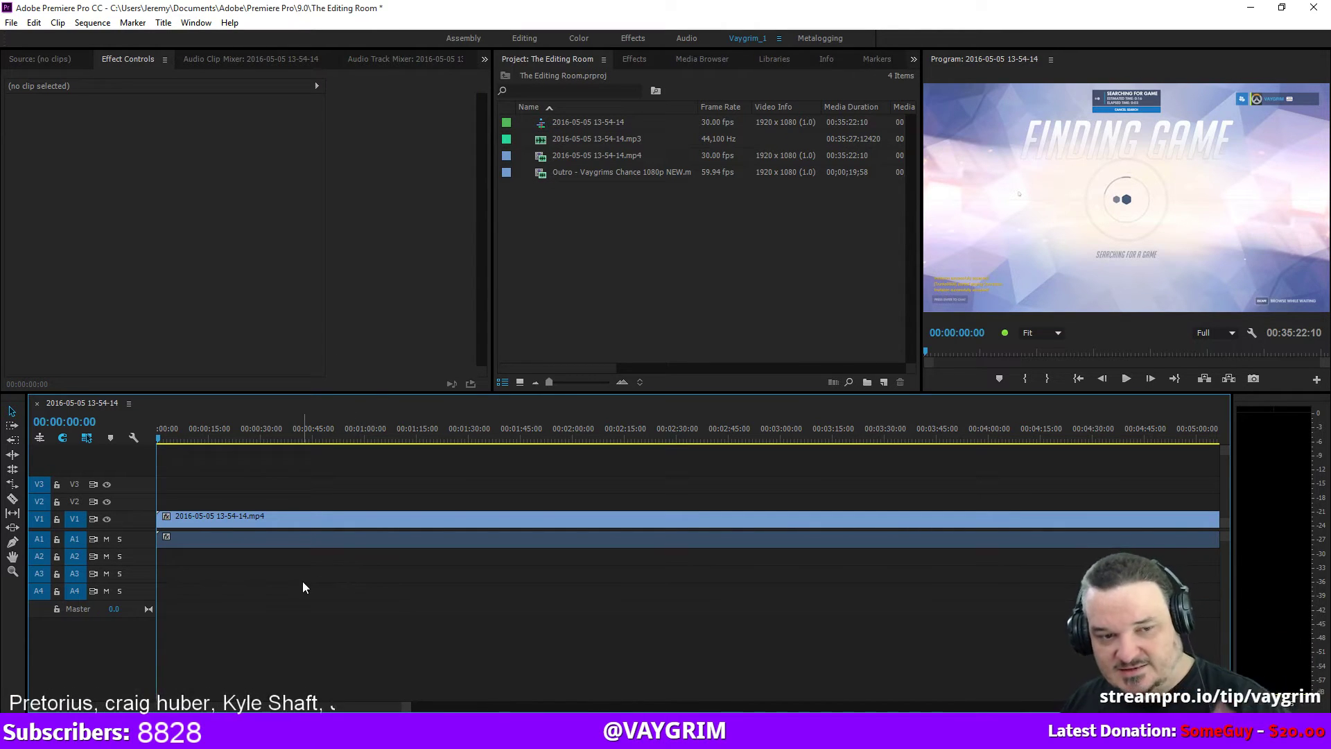
# Expand audio track A1 to show its waveform and mute the track.
pyautogui.doubleClick(137, 541)
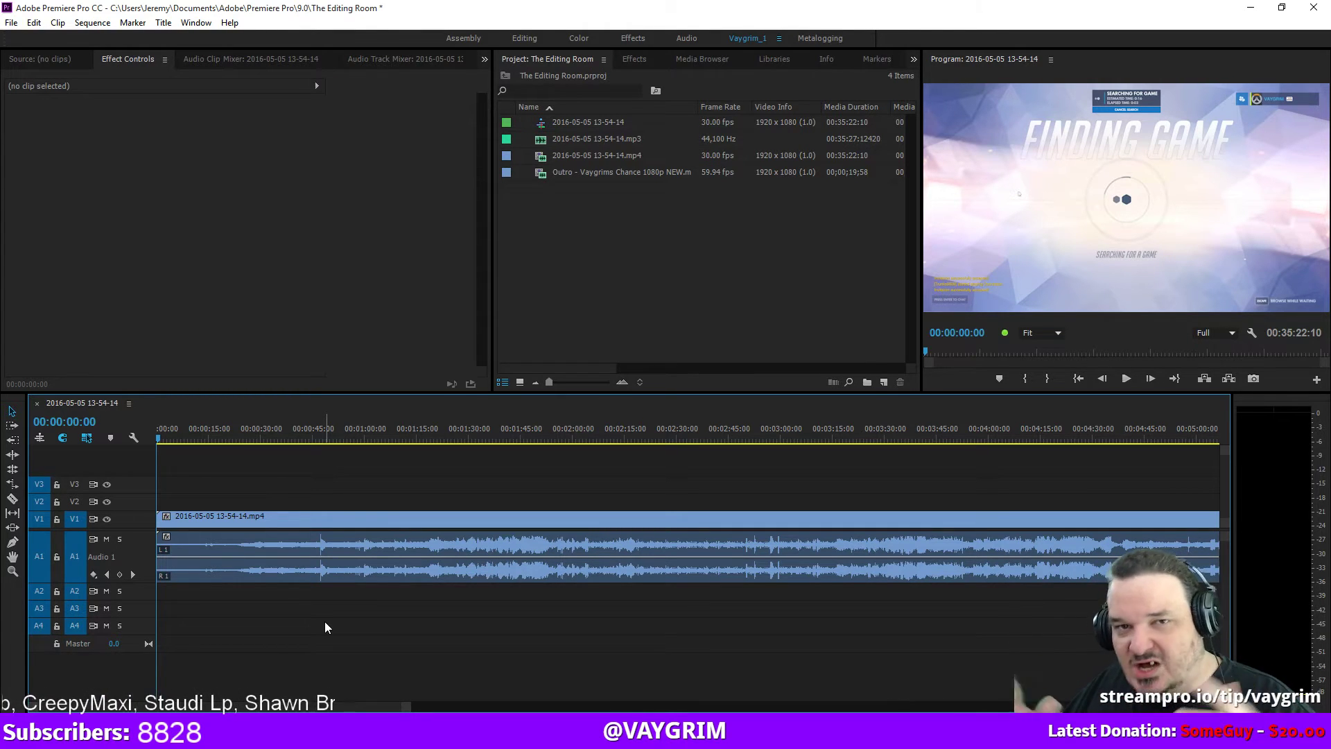
pyautogui.click(106, 539)
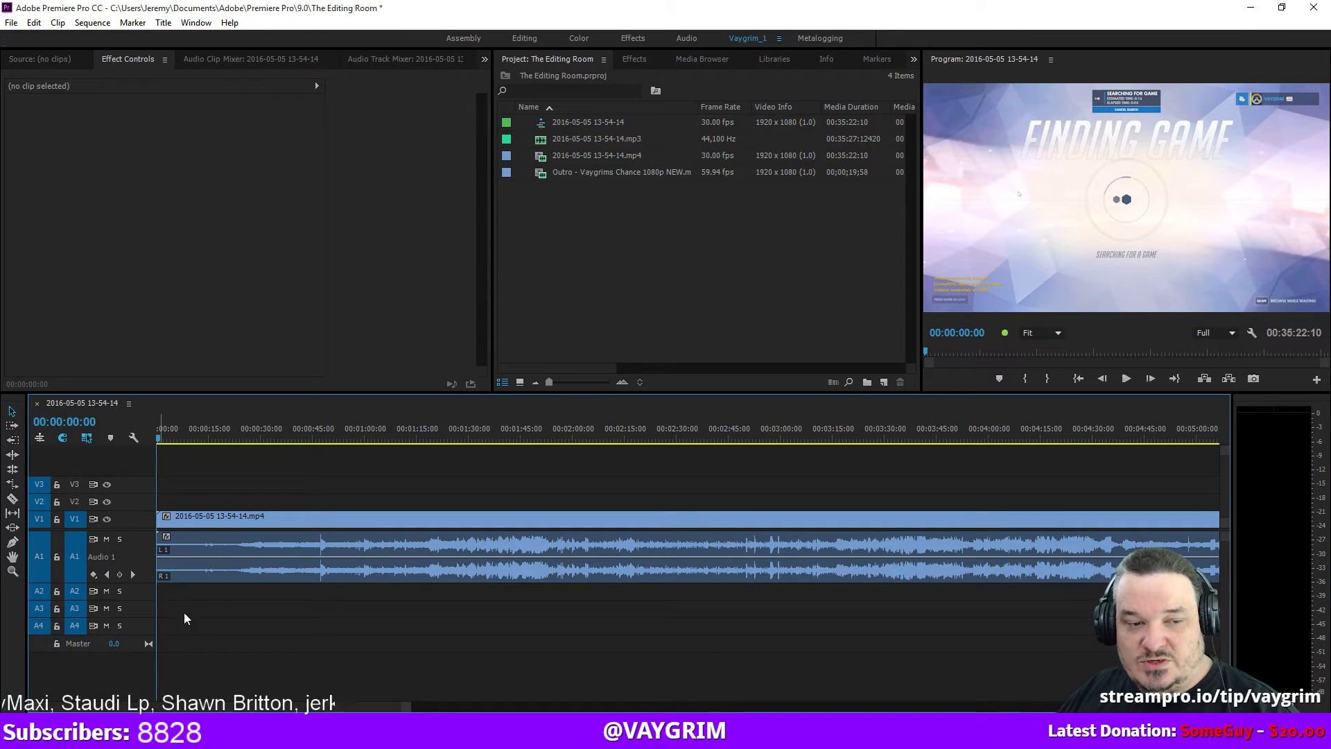
pyautogui.click(626, 210)
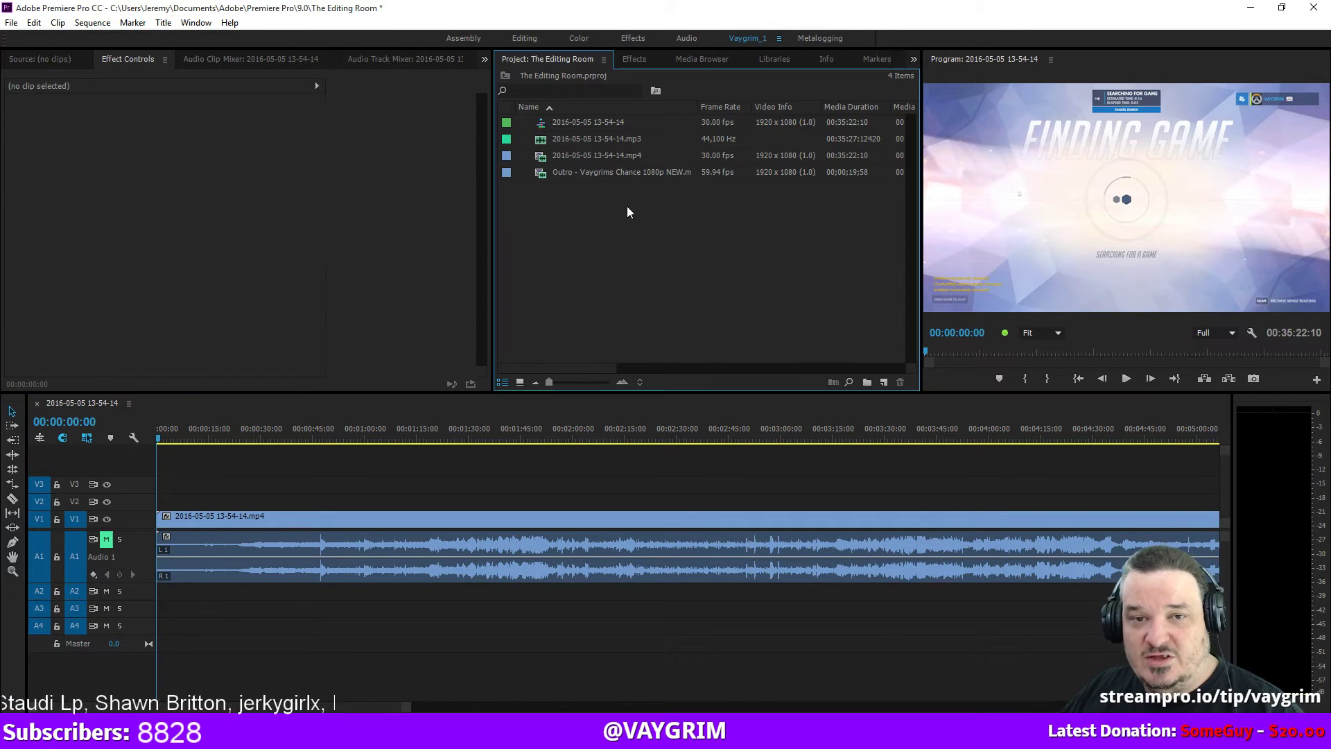
pyautogui.click(602, 144)
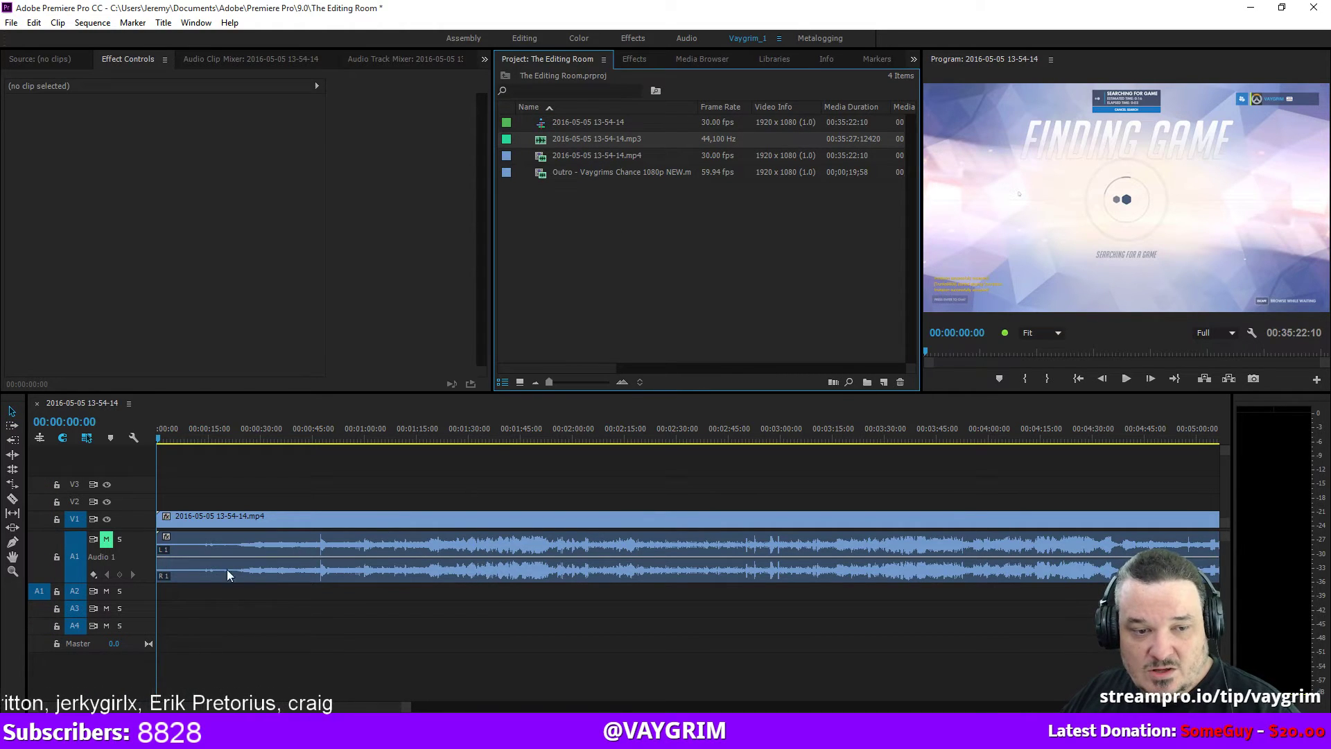
pyautogui.moveTo(164, 594); pyautogui.dragTo(151, 593)
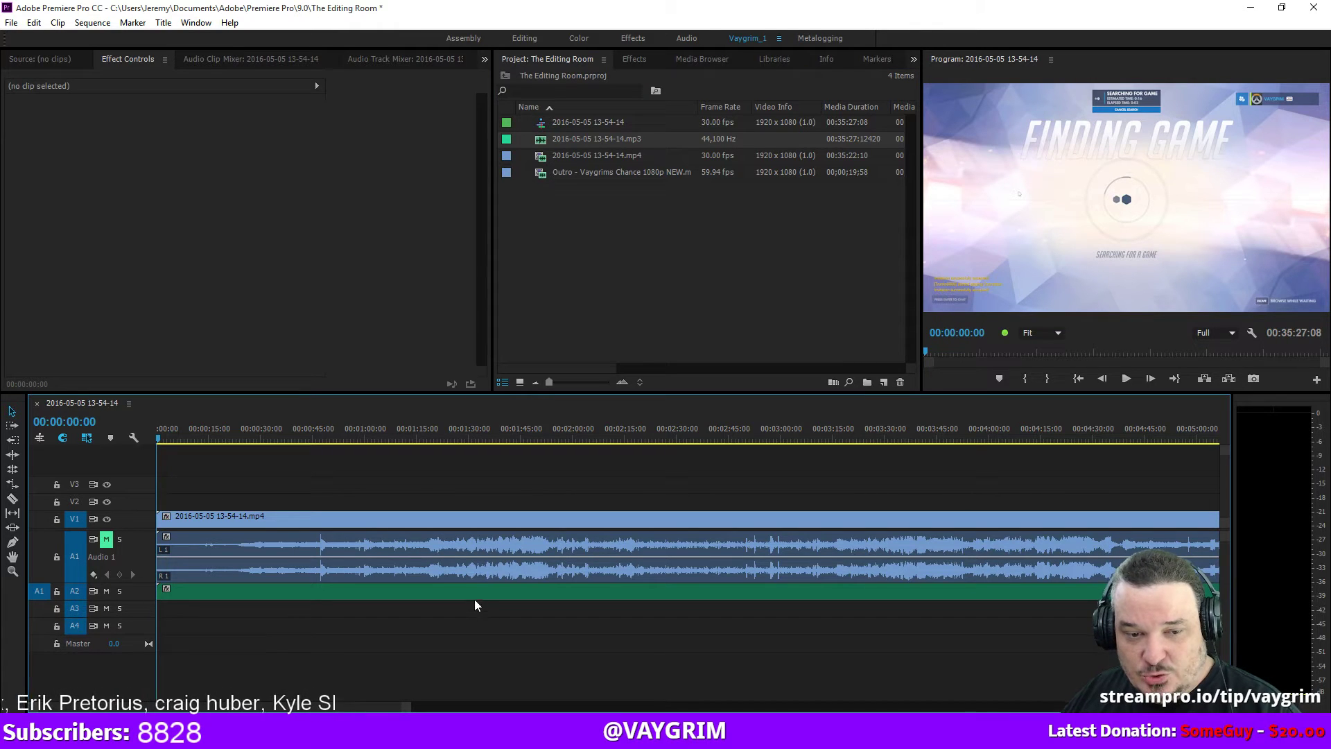
pyautogui.press('\\')
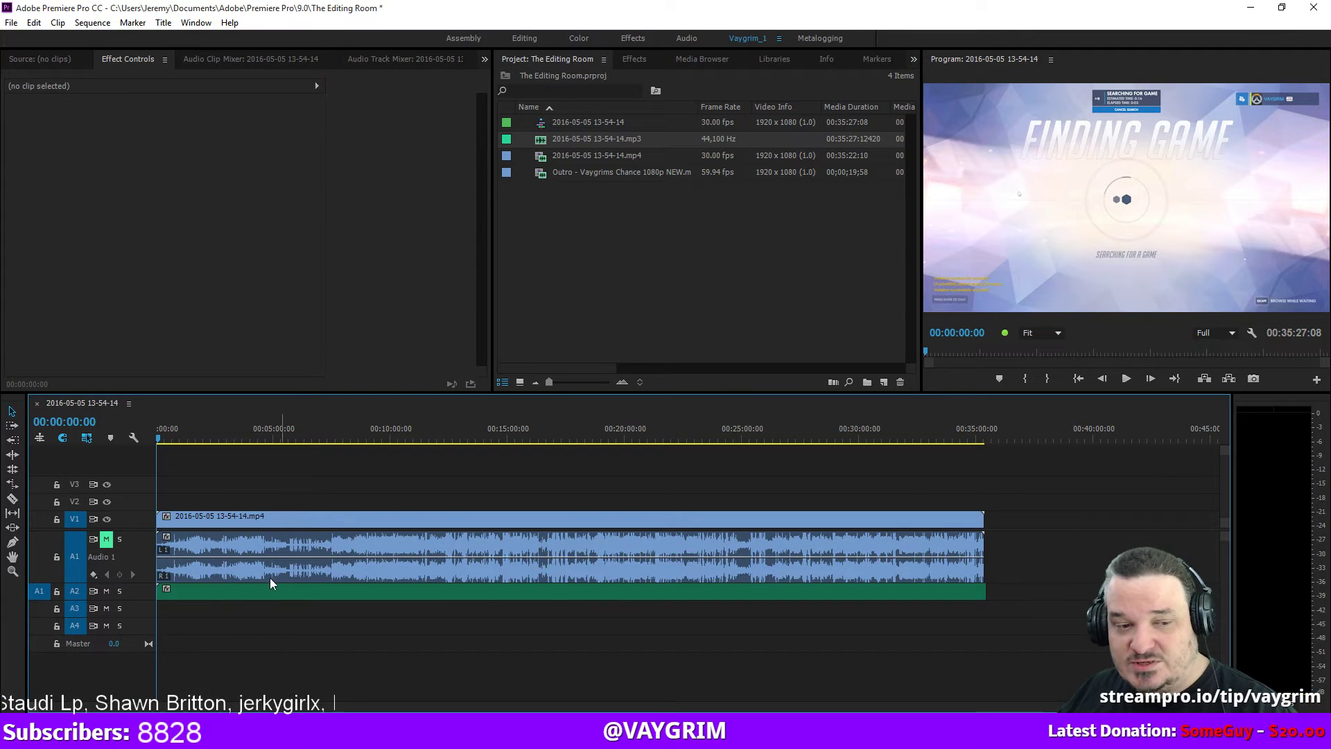
pyautogui.doubleClick(143, 597)
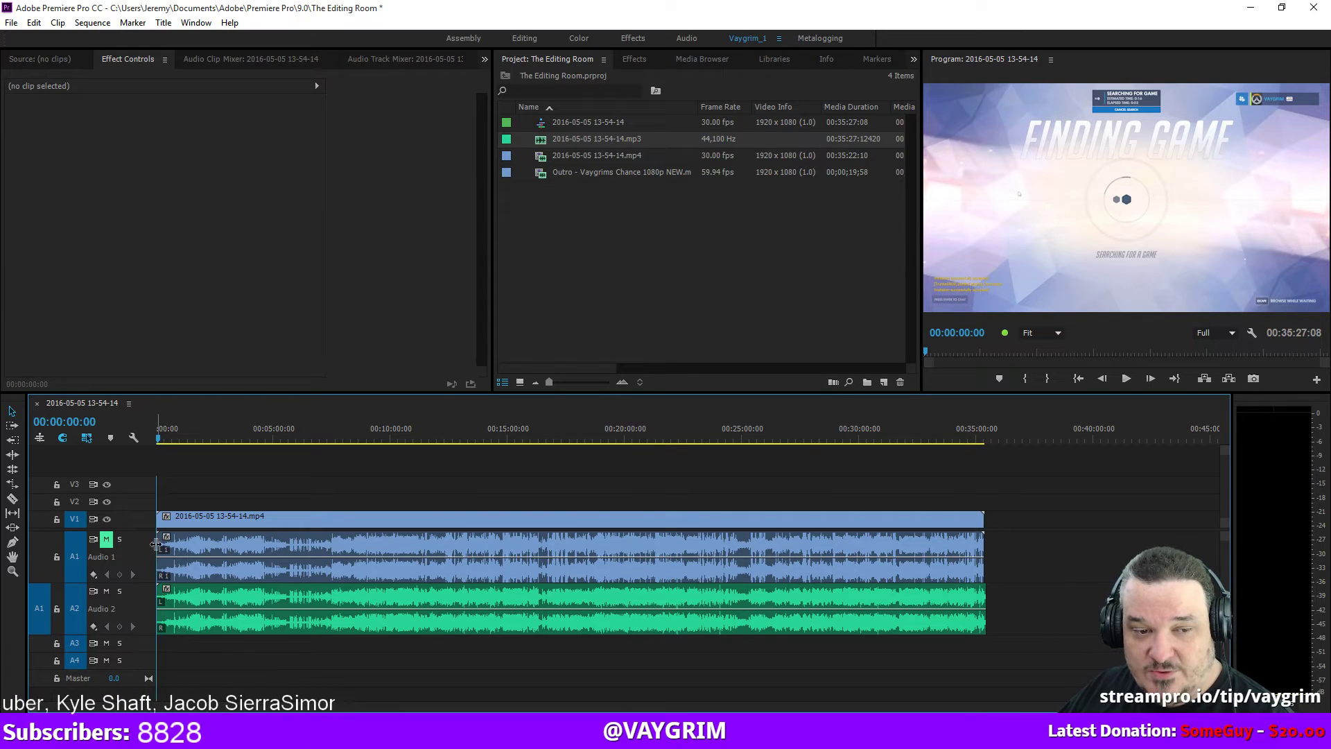
pyautogui.doubleClick(142, 542)
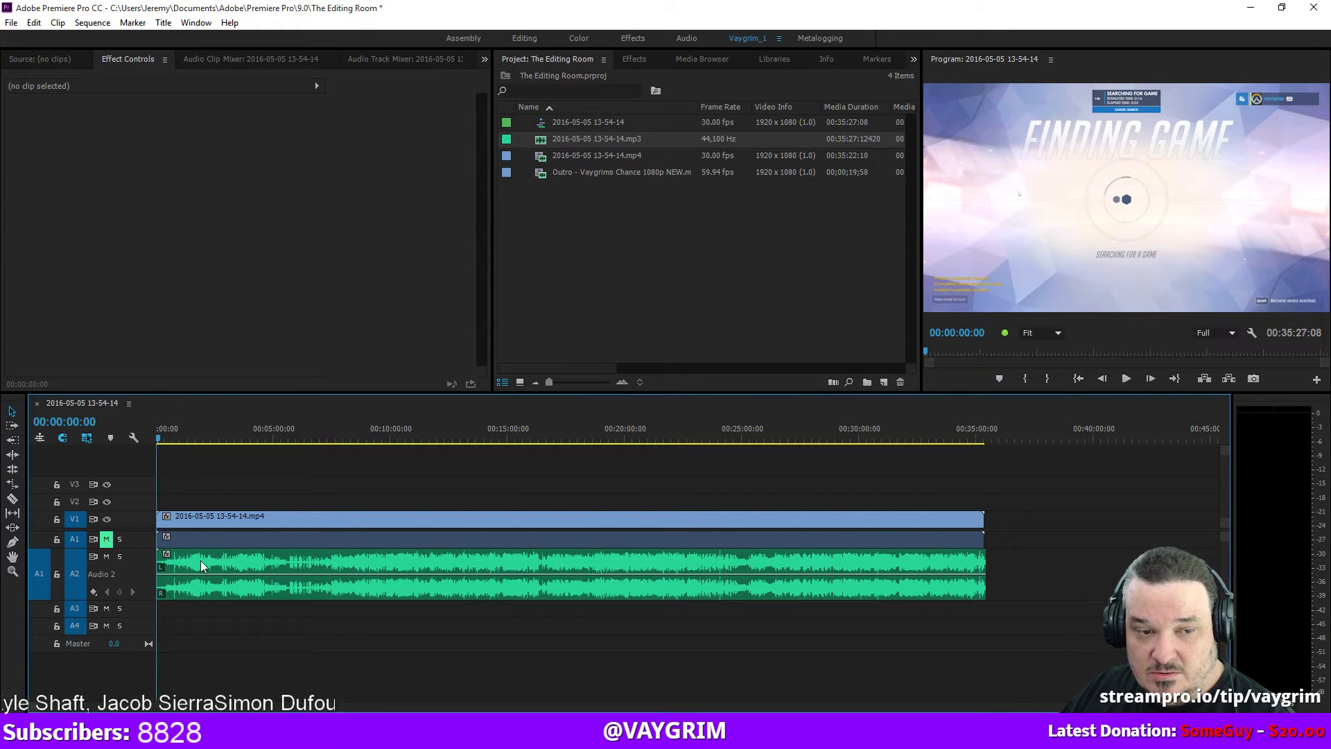
# Play the sequence near 0:44 and again near 14:40 to check the mixed audio against the video.
pyautogui.click(171, 428)
pyautogui.press('space')
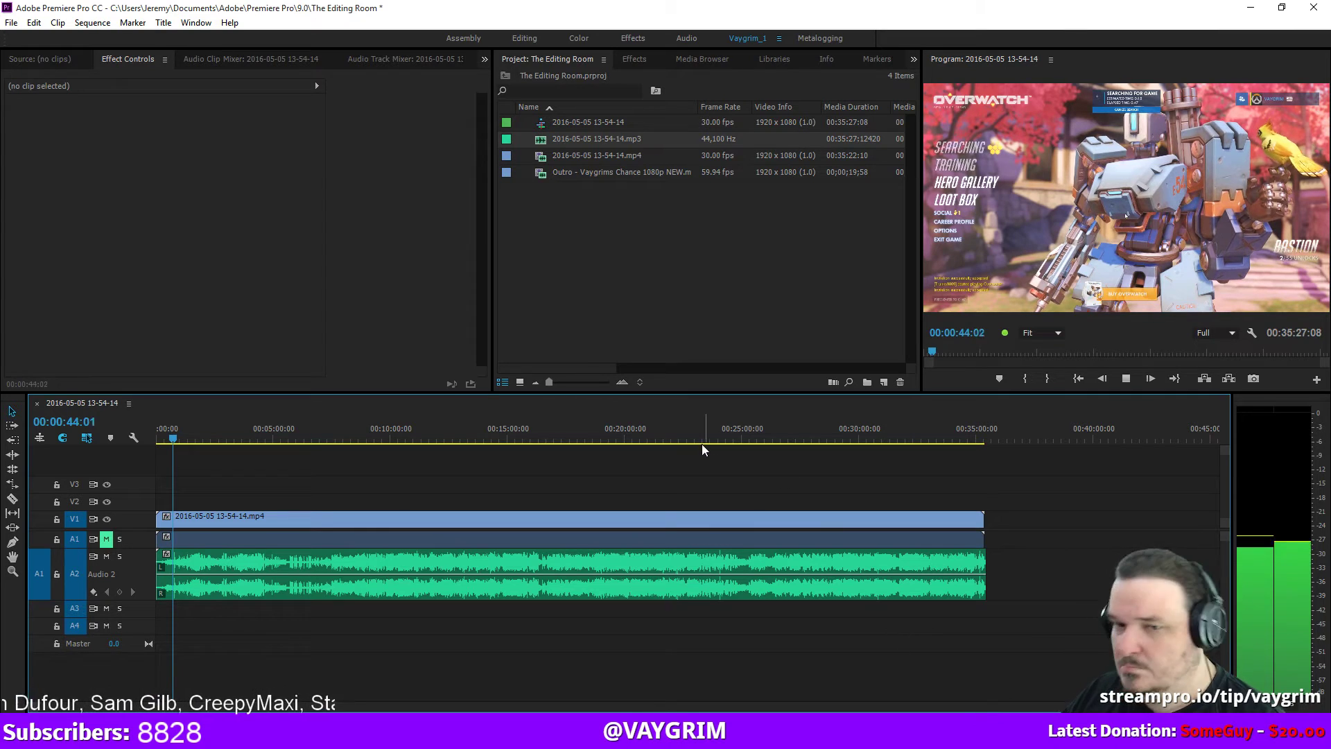
pyautogui.press('space')
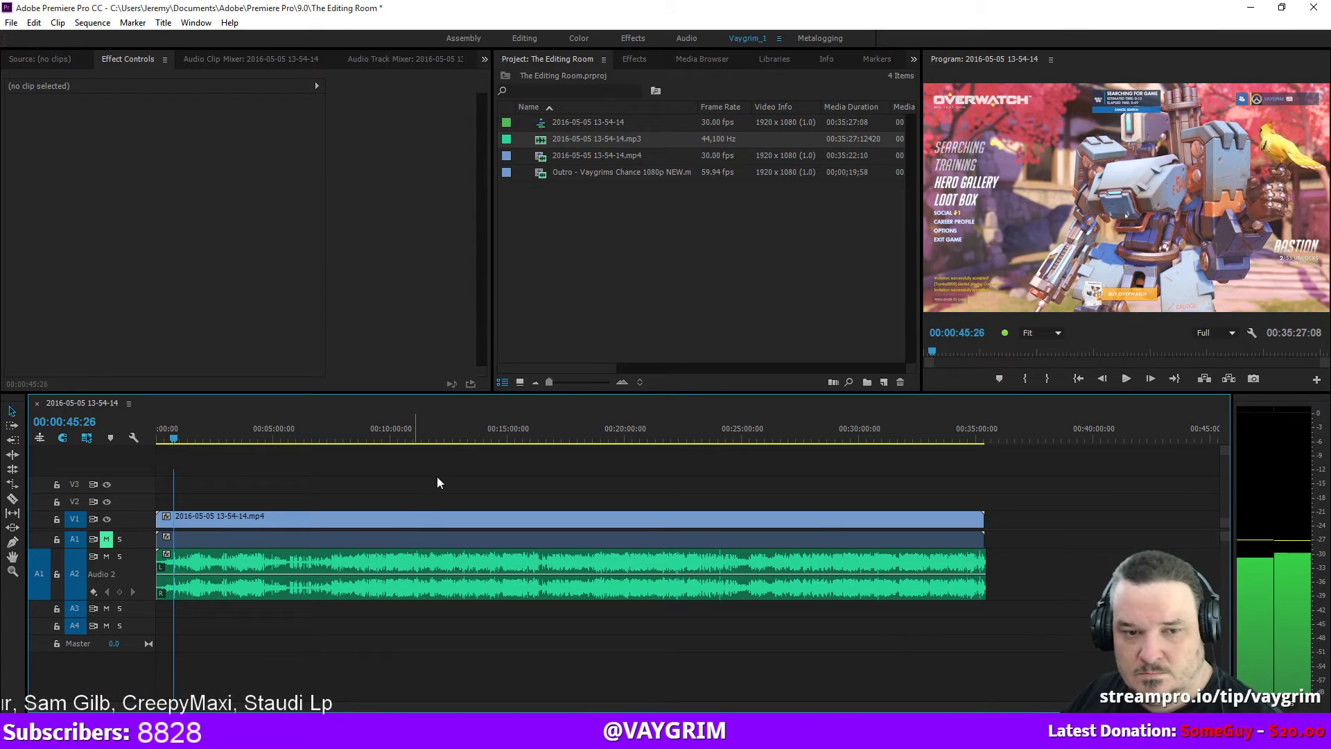
pyautogui.click(489, 428)
pyautogui.press('space')
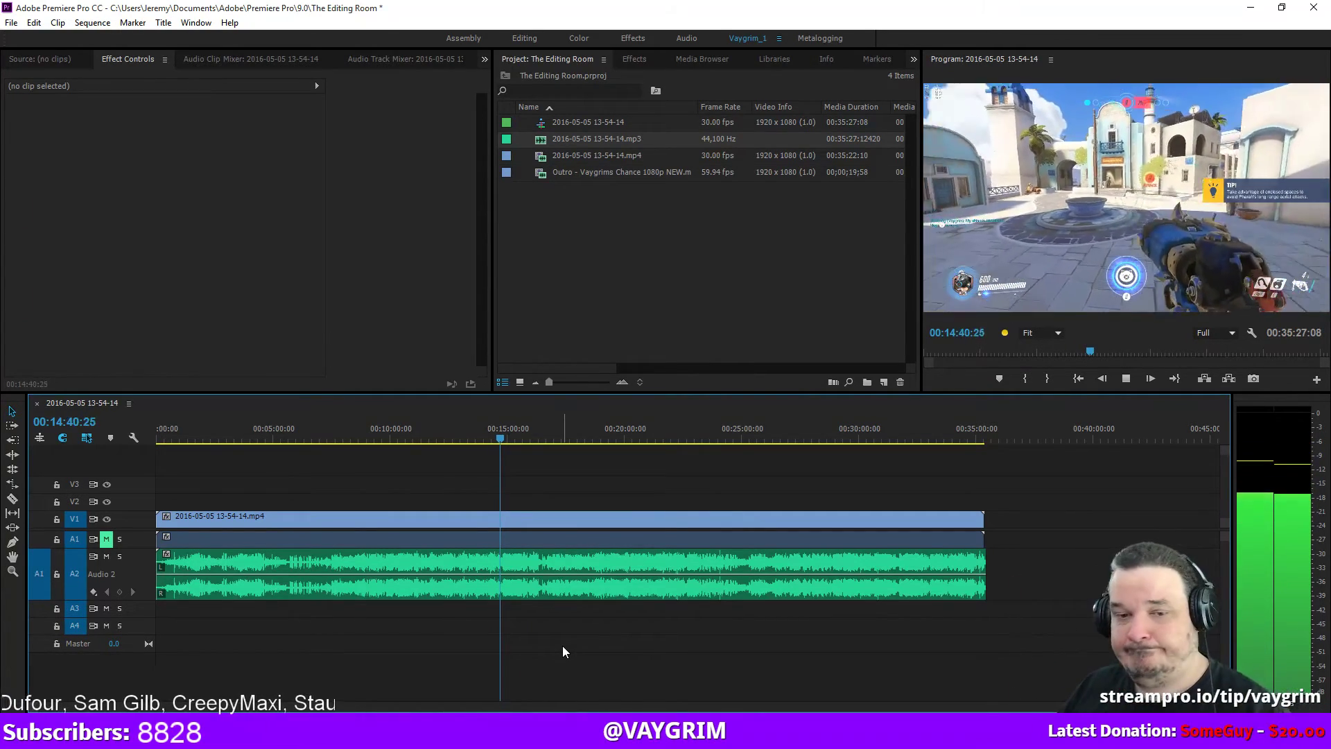
pyautogui.press('space')
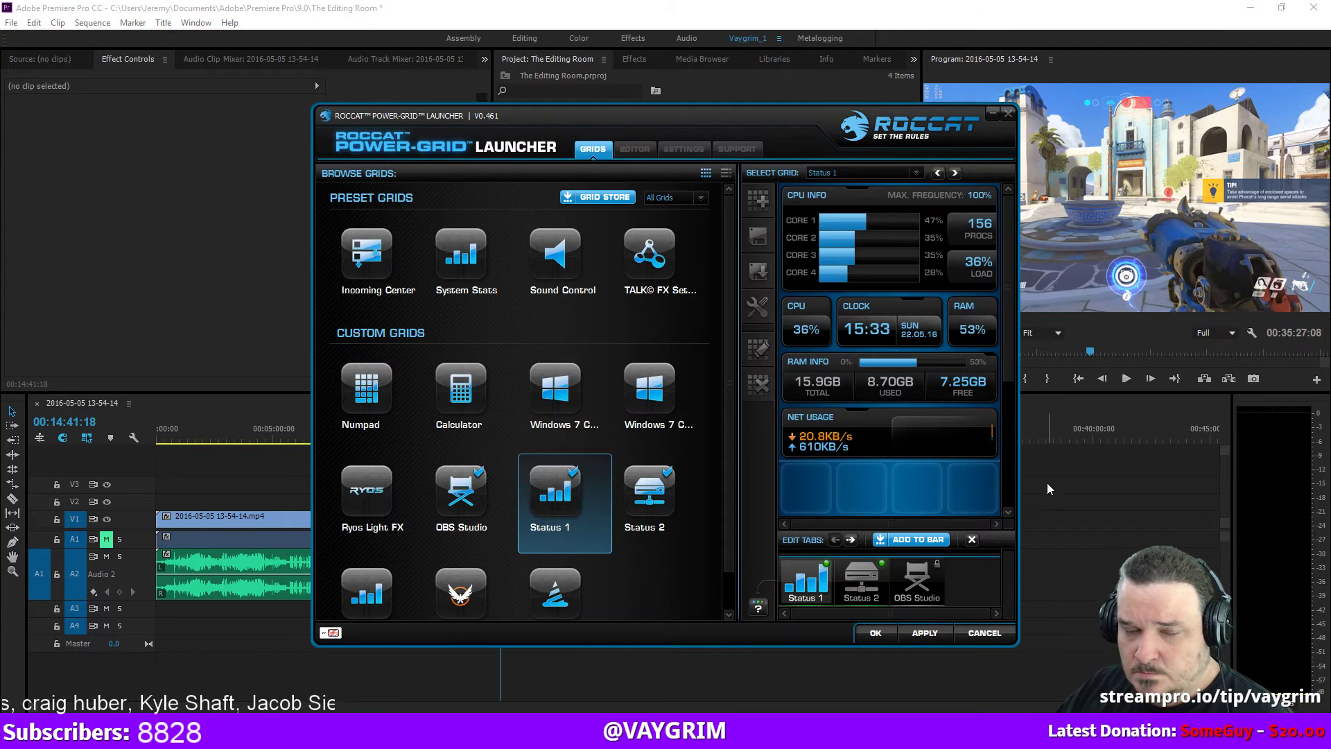
# Switch to ROCCAT Power-Grid Launcher and examine the buttons of the OBS Studio custom grid.
pyautogui.moveTo(747, 137); pyautogui.dragTo(834, 139)
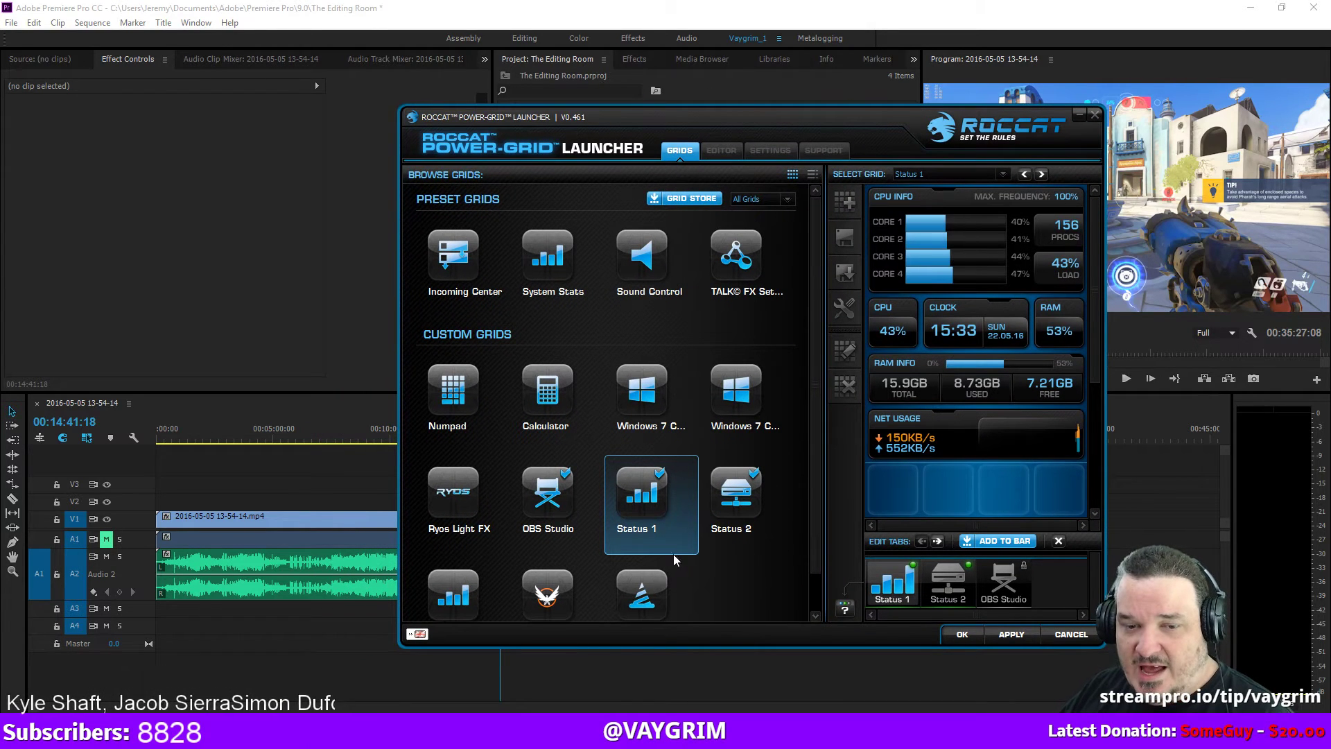
pyautogui.click(563, 511)
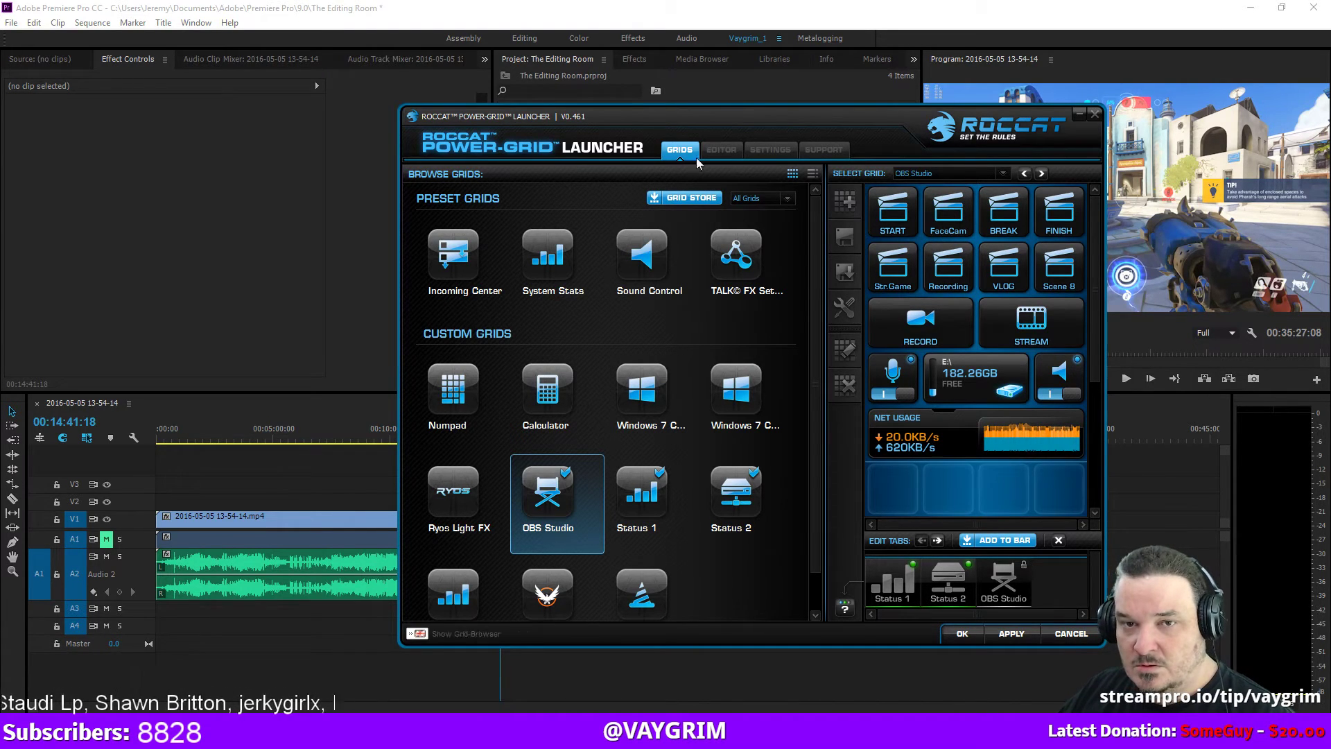
pyautogui.click(725, 152)
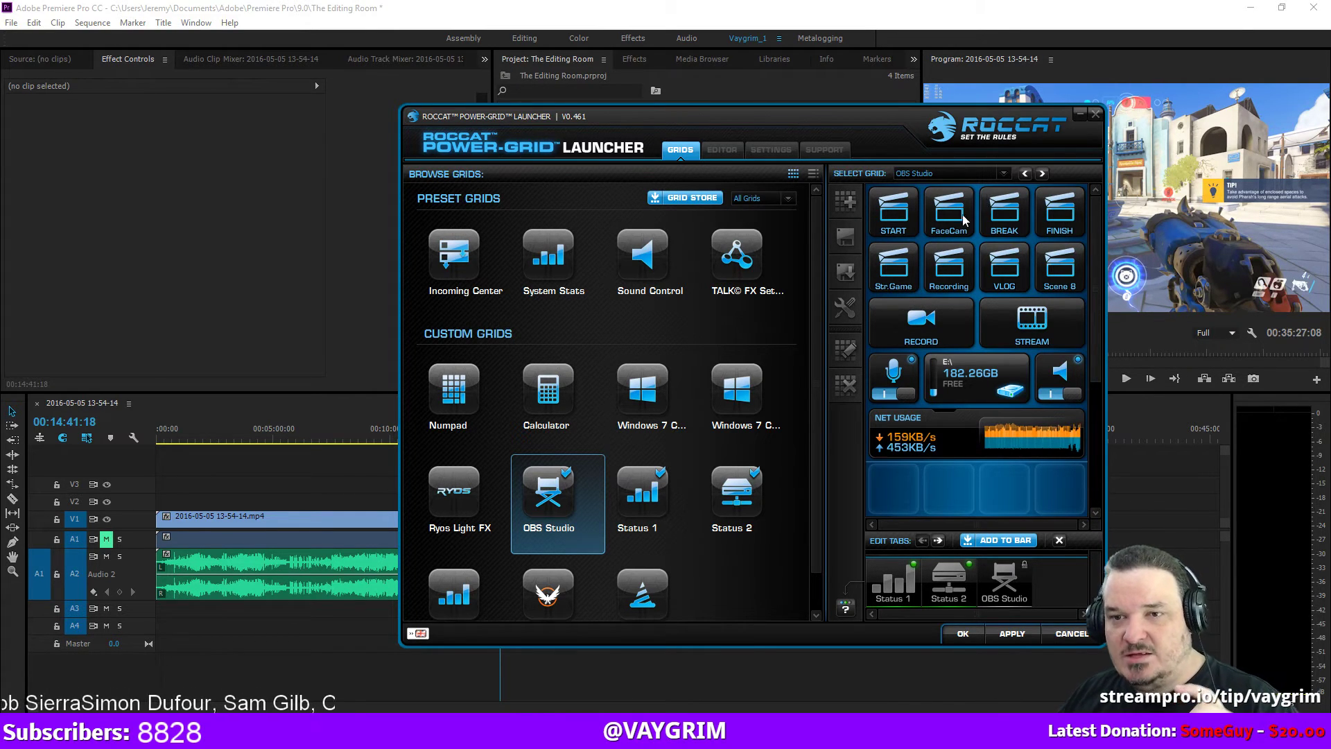
pyautogui.click(1079, 116)
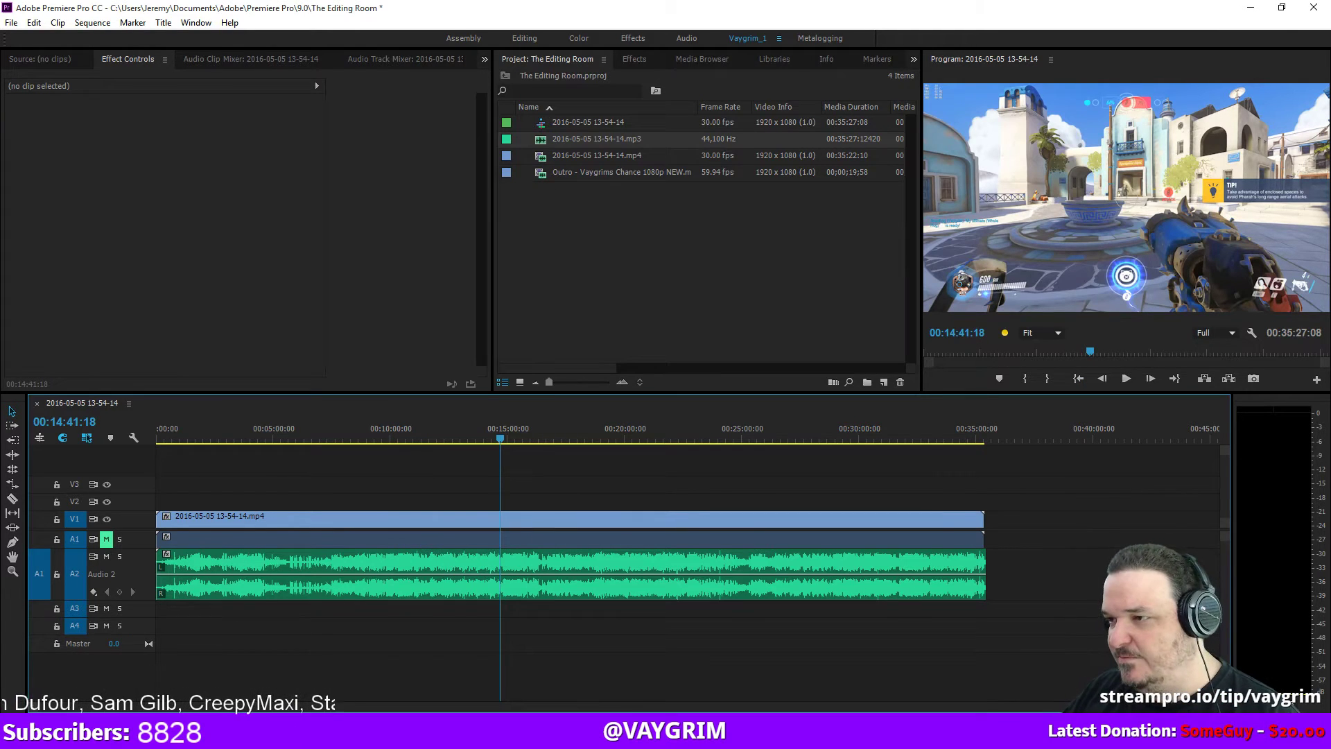
# Switch to OBS and review the scene-switching shortcuts in the Hotkeys settings, leaving them without changes.
pyautogui.moveTo(1330, 41); pyautogui.dragTo(1021, 33)
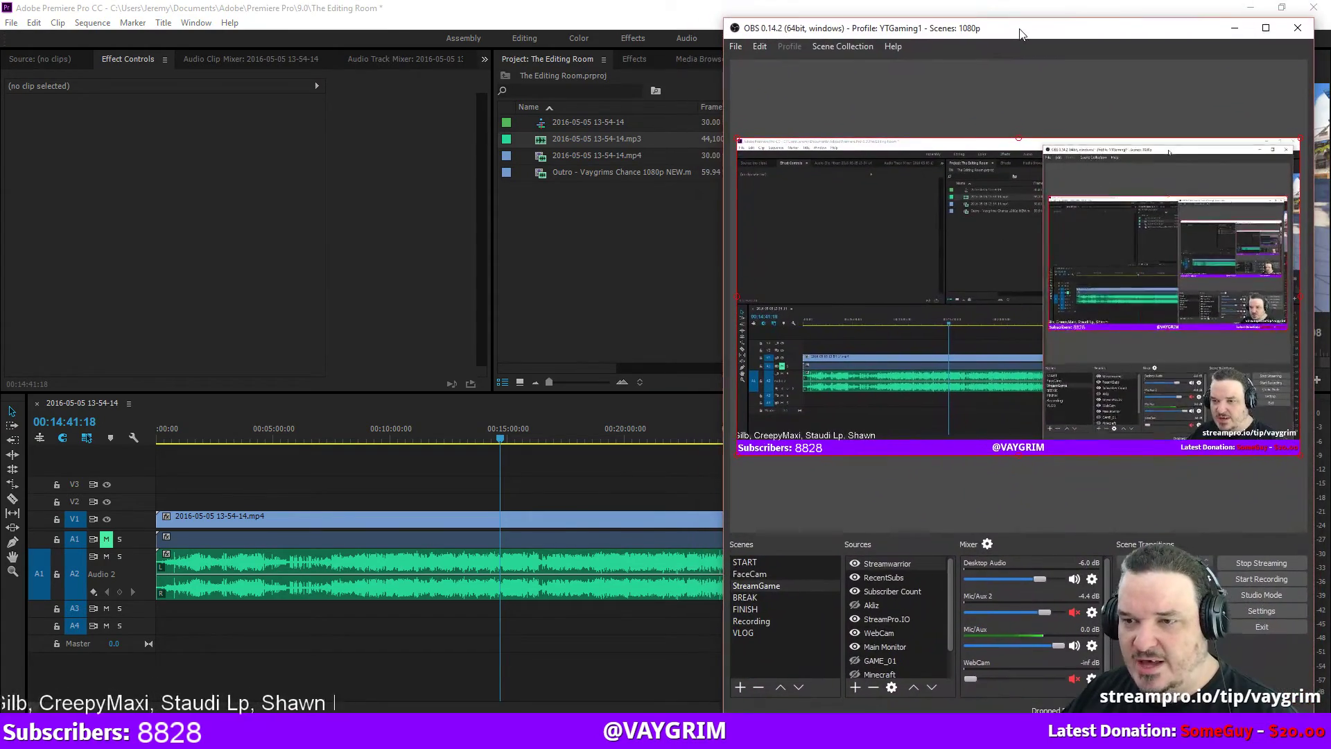
pyautogui.click(1241, 609)
pyautogui.click(759, 344)
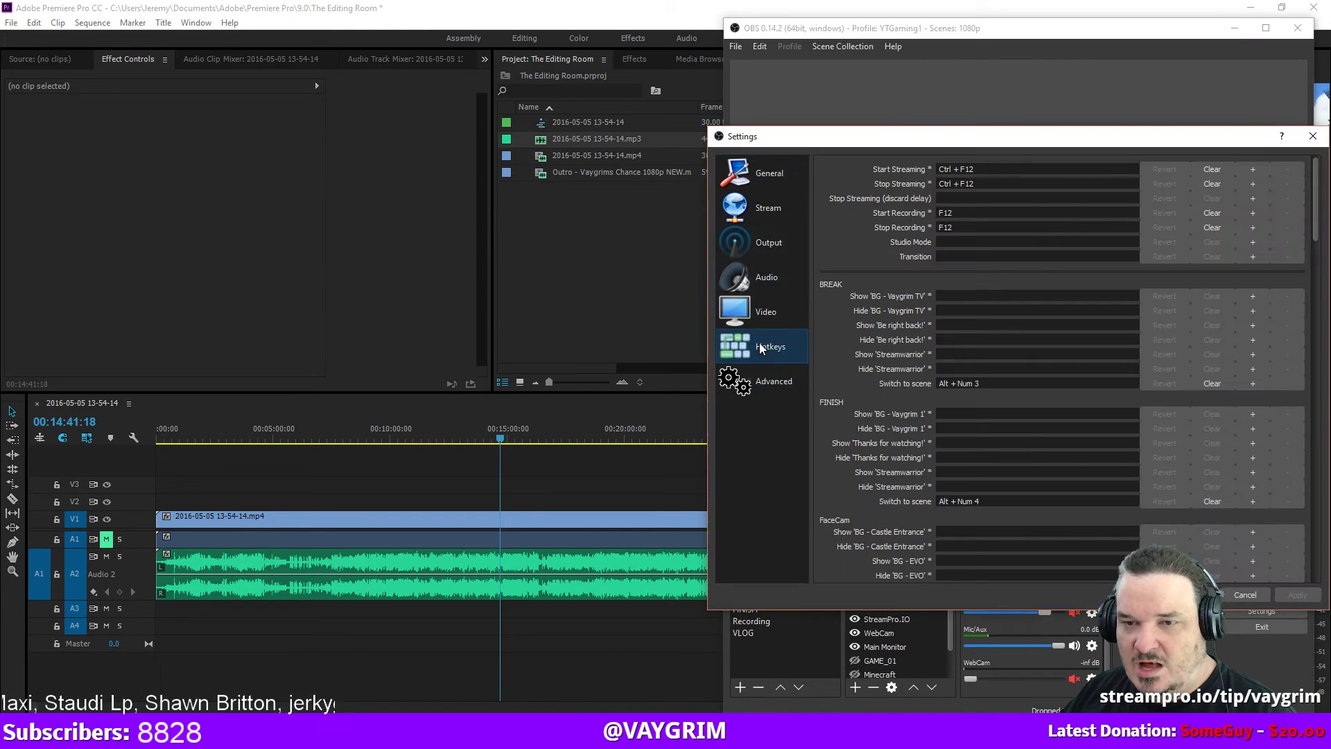
pyautogui.scroll(-1, 976, 383)
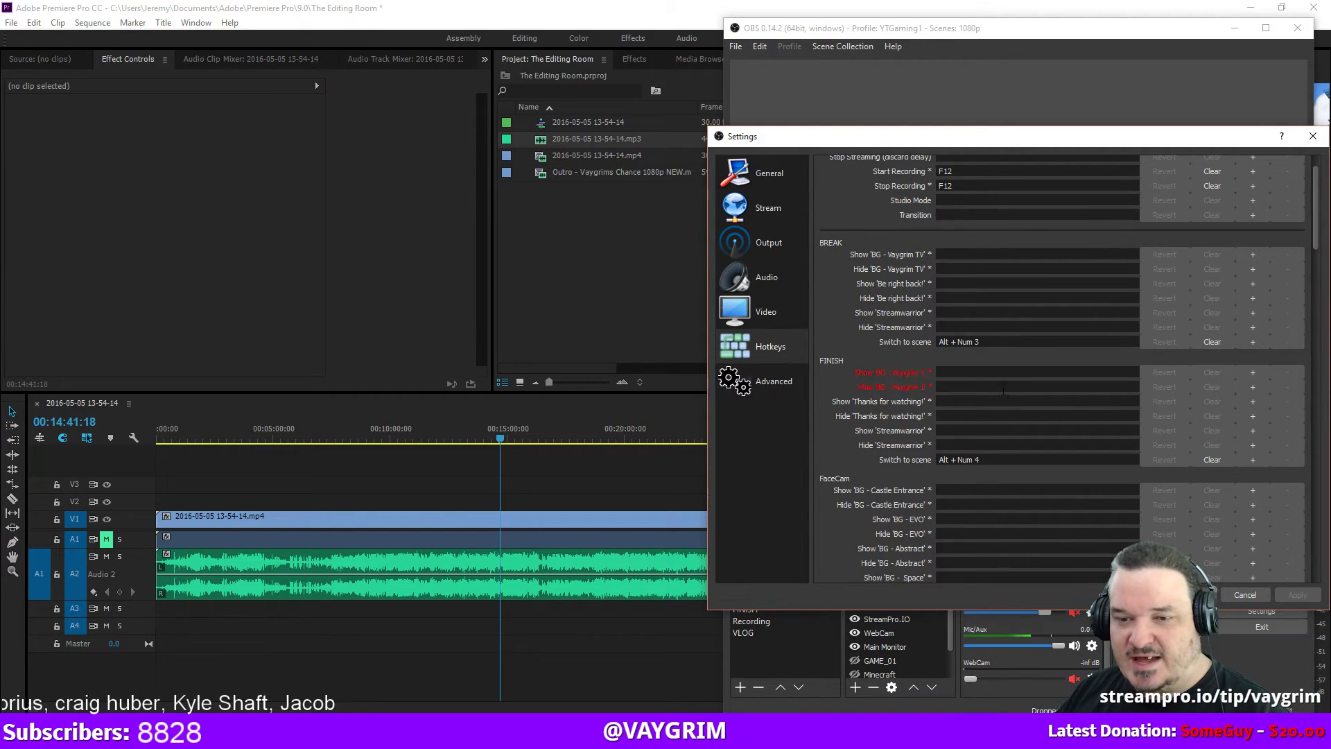
pyautogui.scroll(-1, 1001, 428)
pyautogui.scroll(-8, 1002, 429)
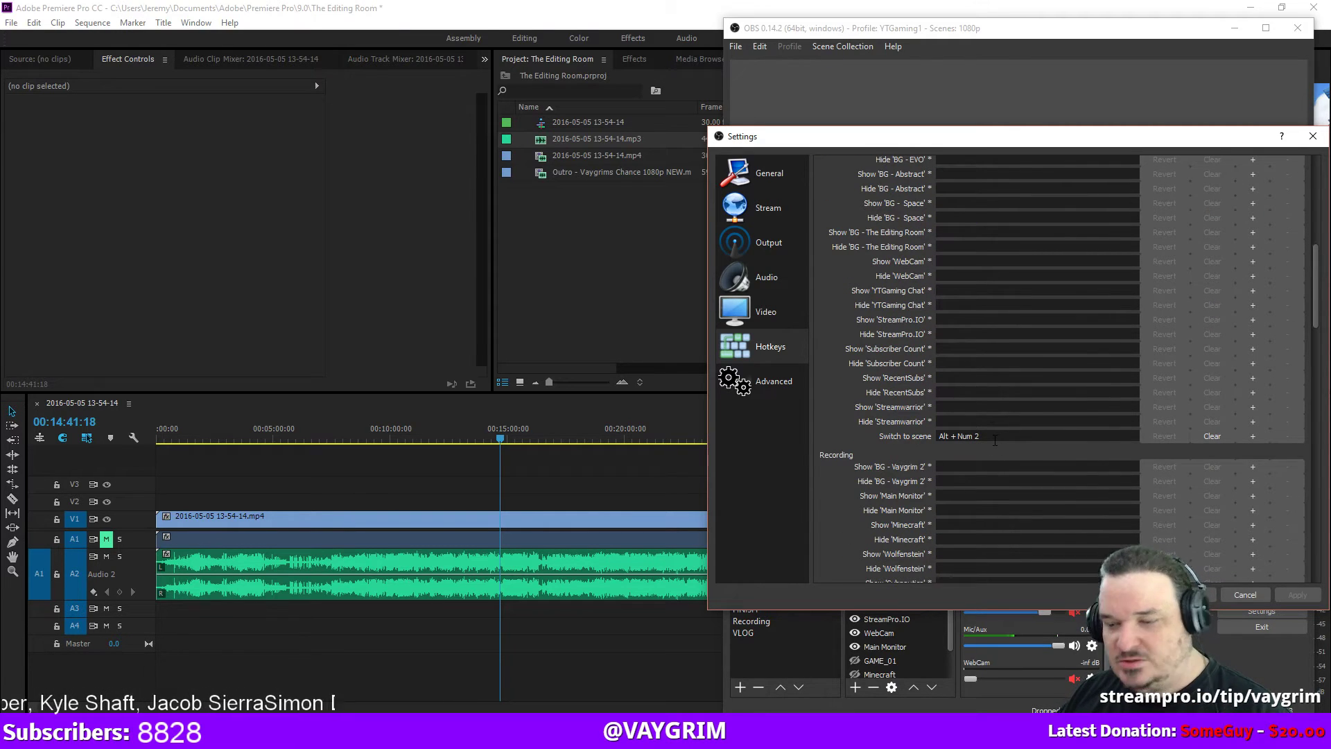
pyautogui.click(1242, 596)
pyautogui.moveTo(926, 34); pyautogui.dragTo(1330, 180)
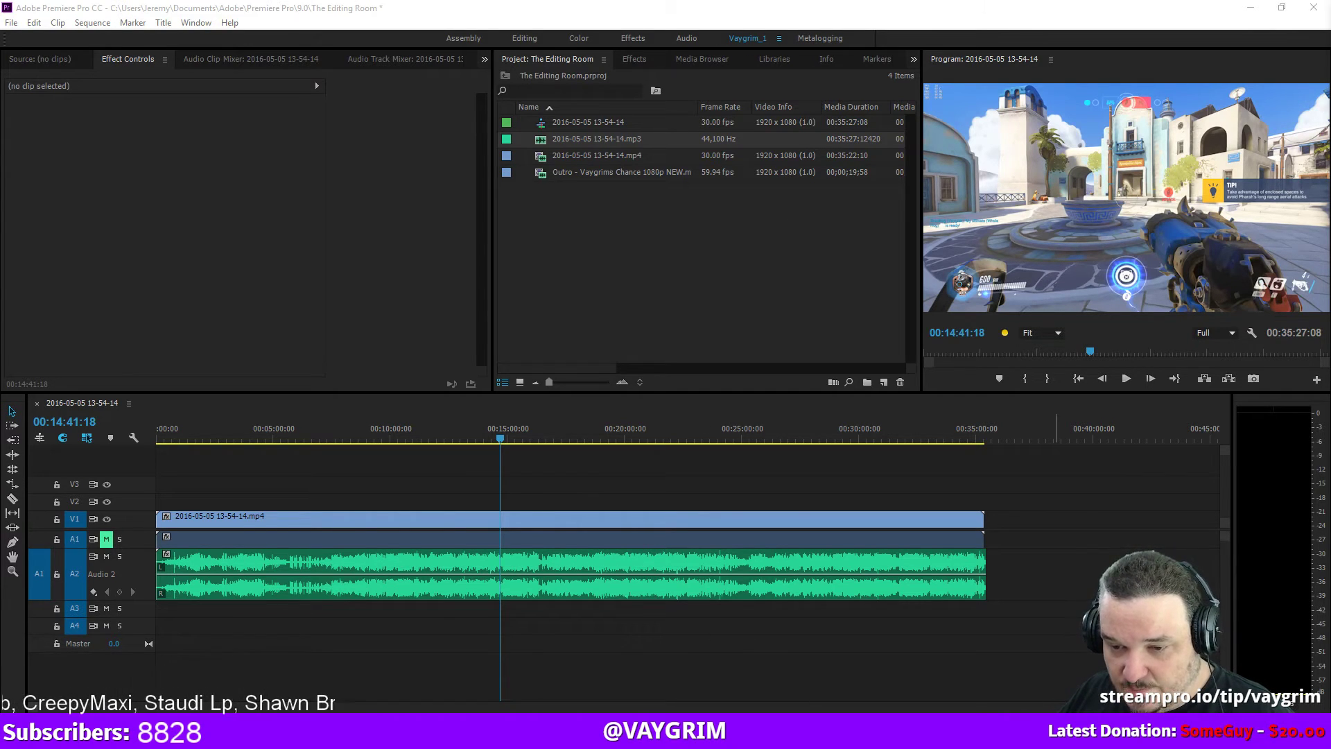
# Return to ROCCAT Power-Grid Launcher and examine the FaceCam button's shortcut in the control editor.
pyautogui.click(1081, 705)
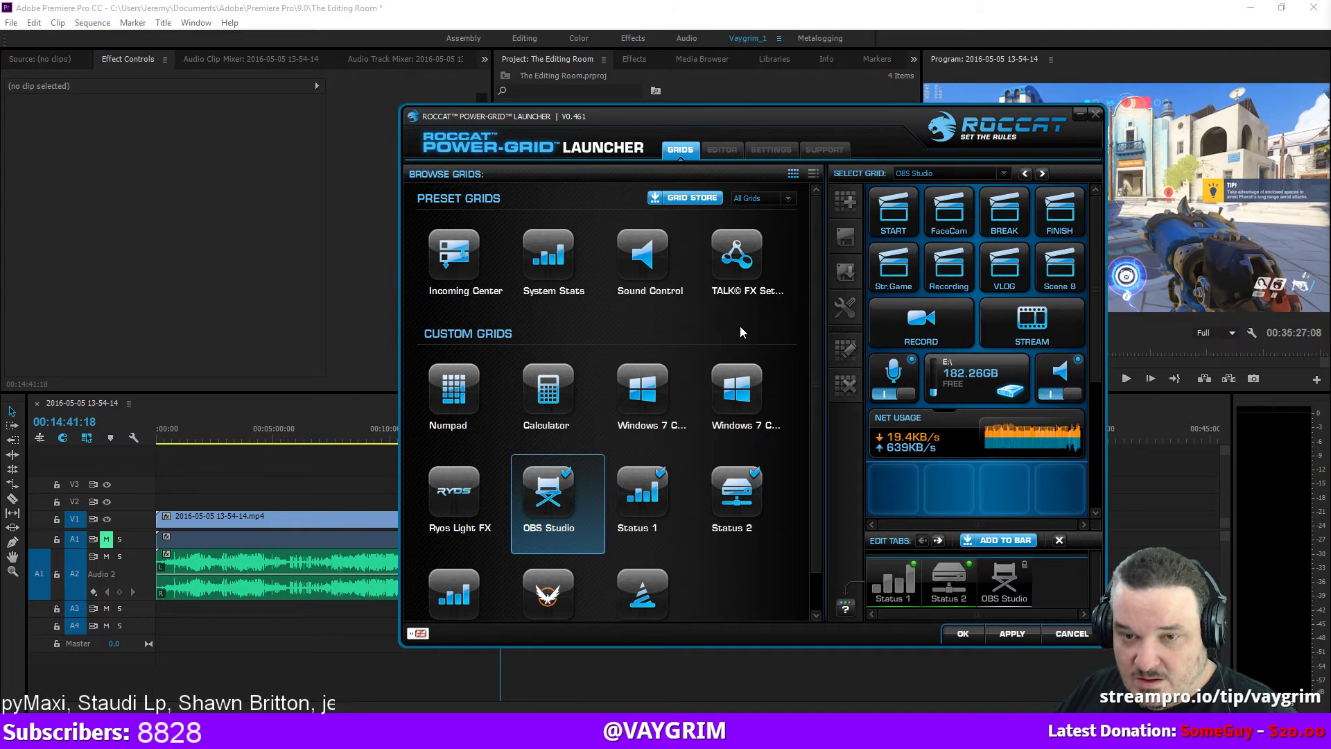
pyautogui.click(942, 170)
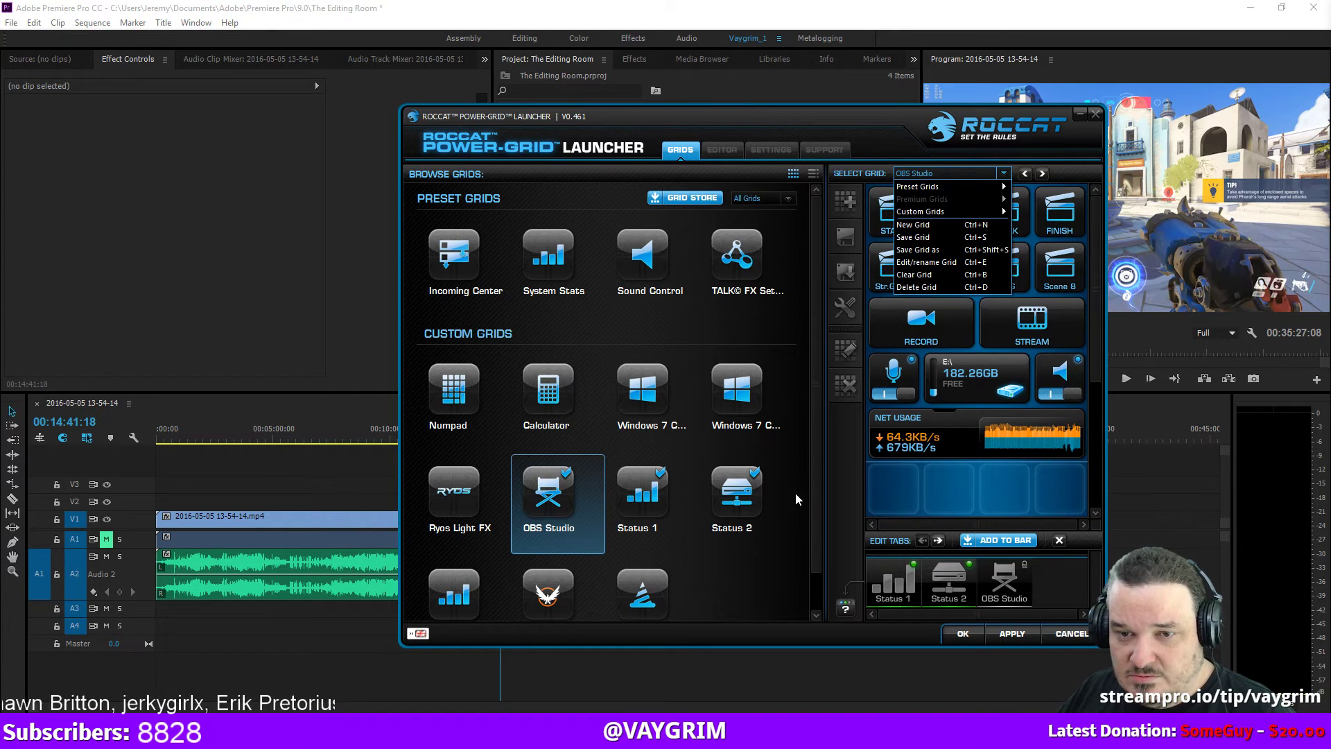
pyautogui.click(779, 592)
pyautogui.click(723, 151)
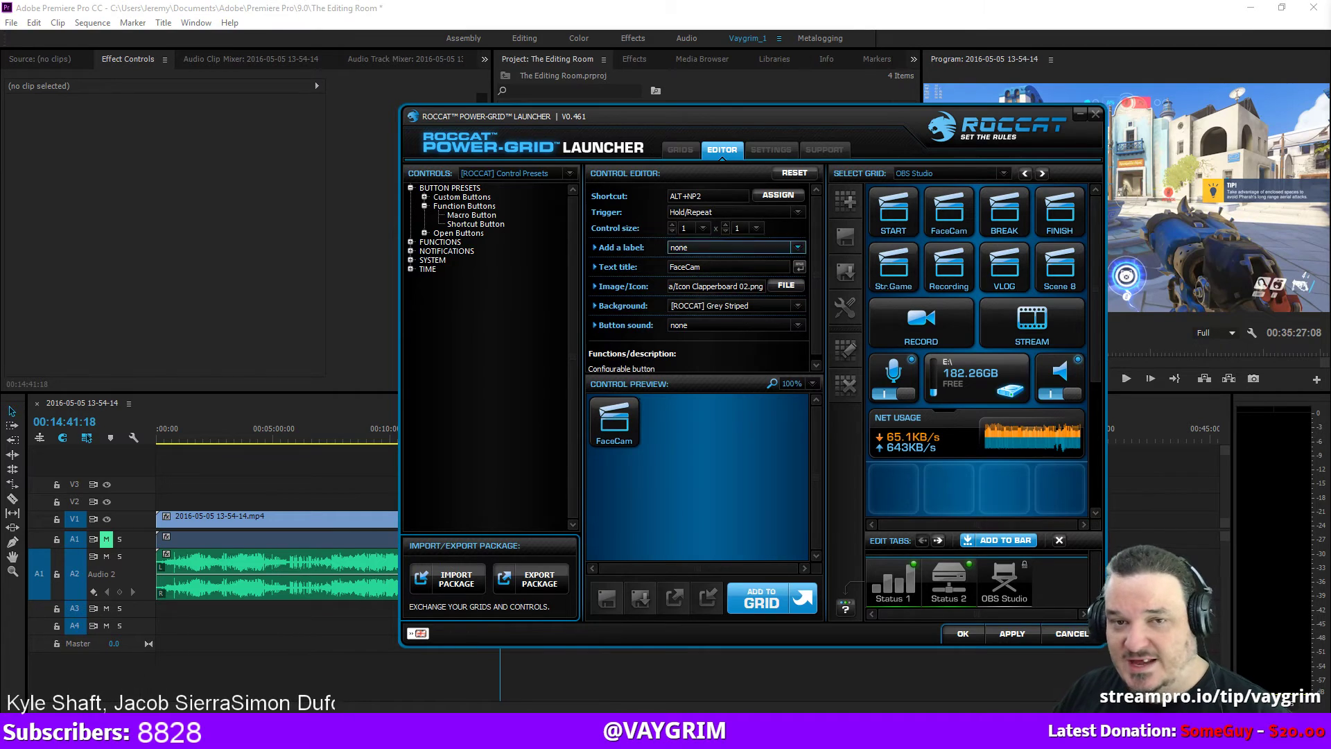
pyautogui.click(963, 633)
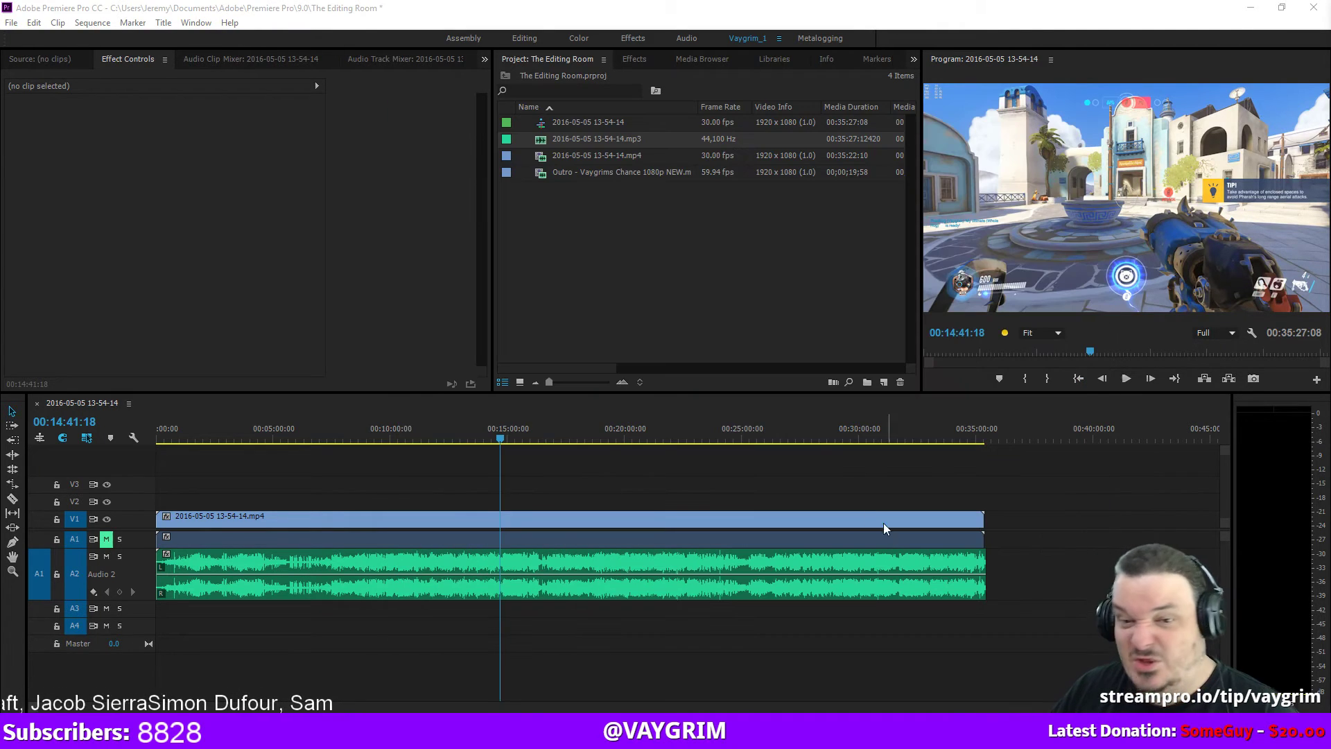
# Switch to Audacity and move the second stereo track below the third so it is last in the track order.
pyautogui.click(721, 241)
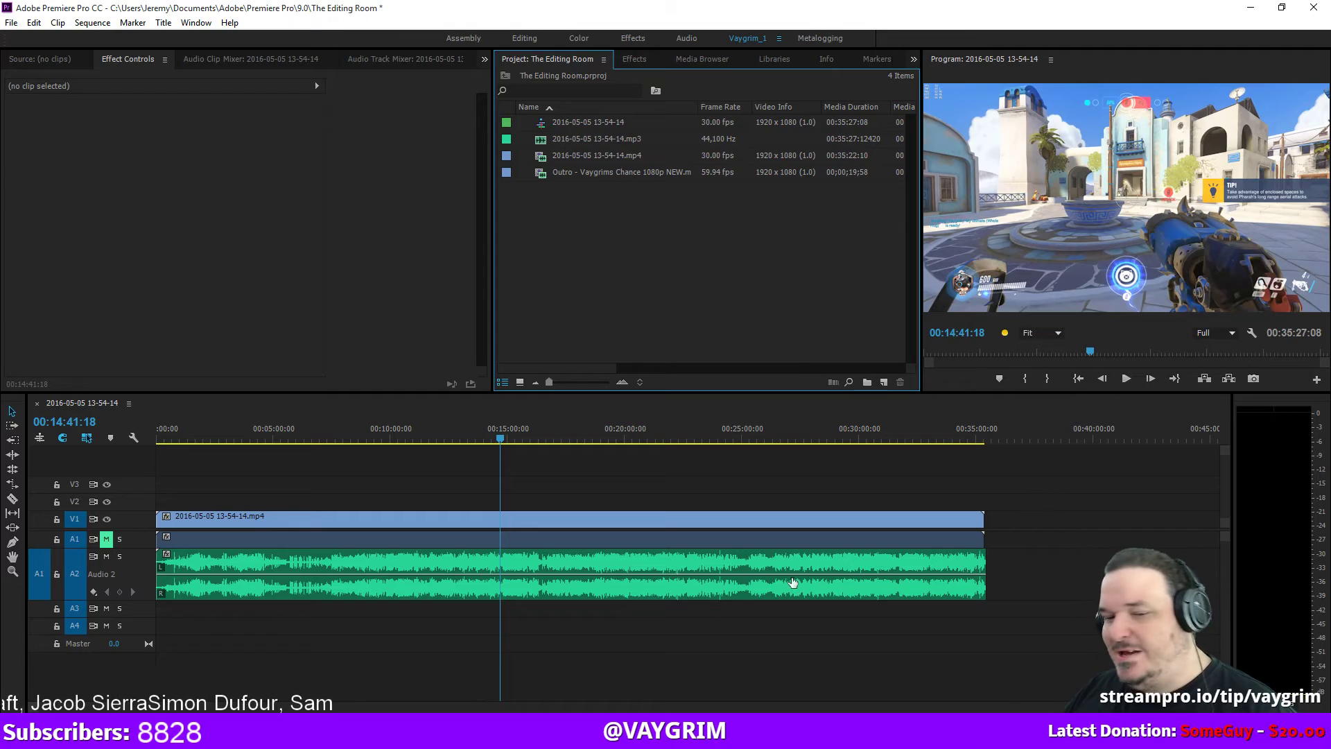
pyautogui.hotkey('alt', 'Tab')
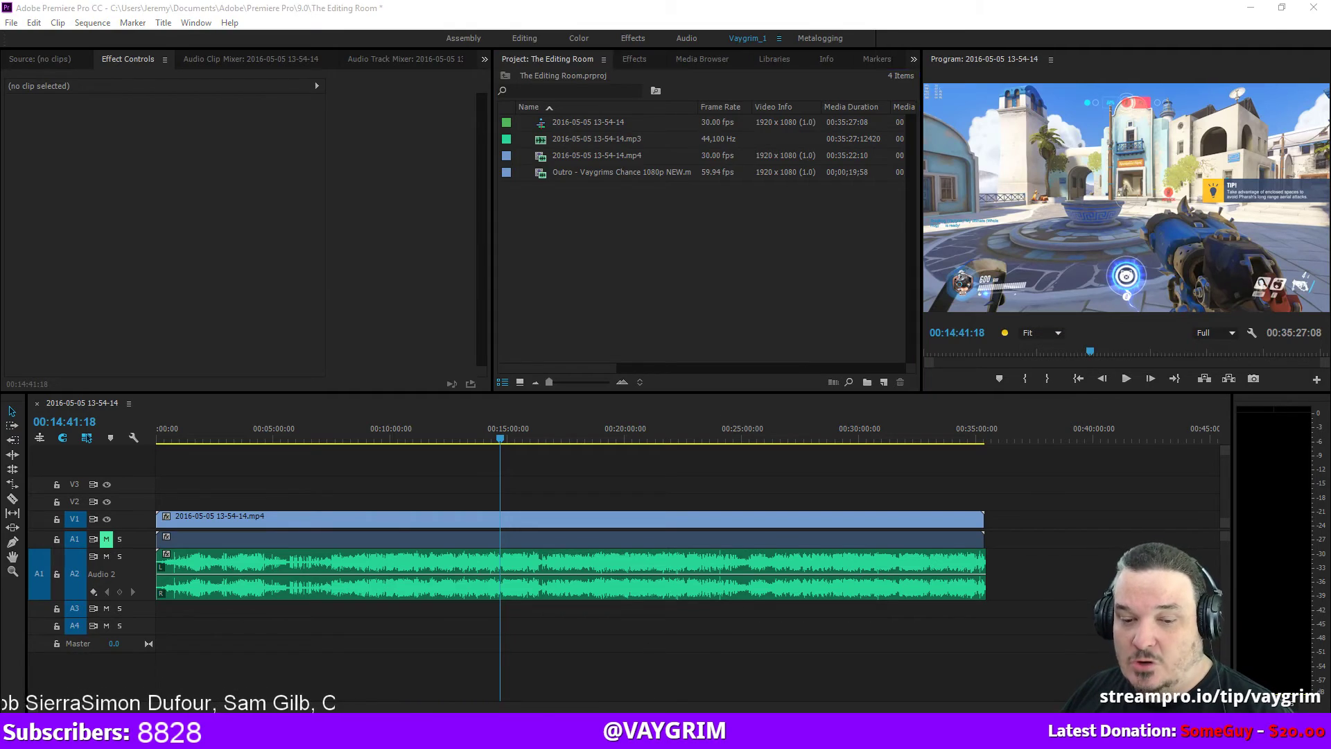
pyautogui.scroll(2, 186, 294)
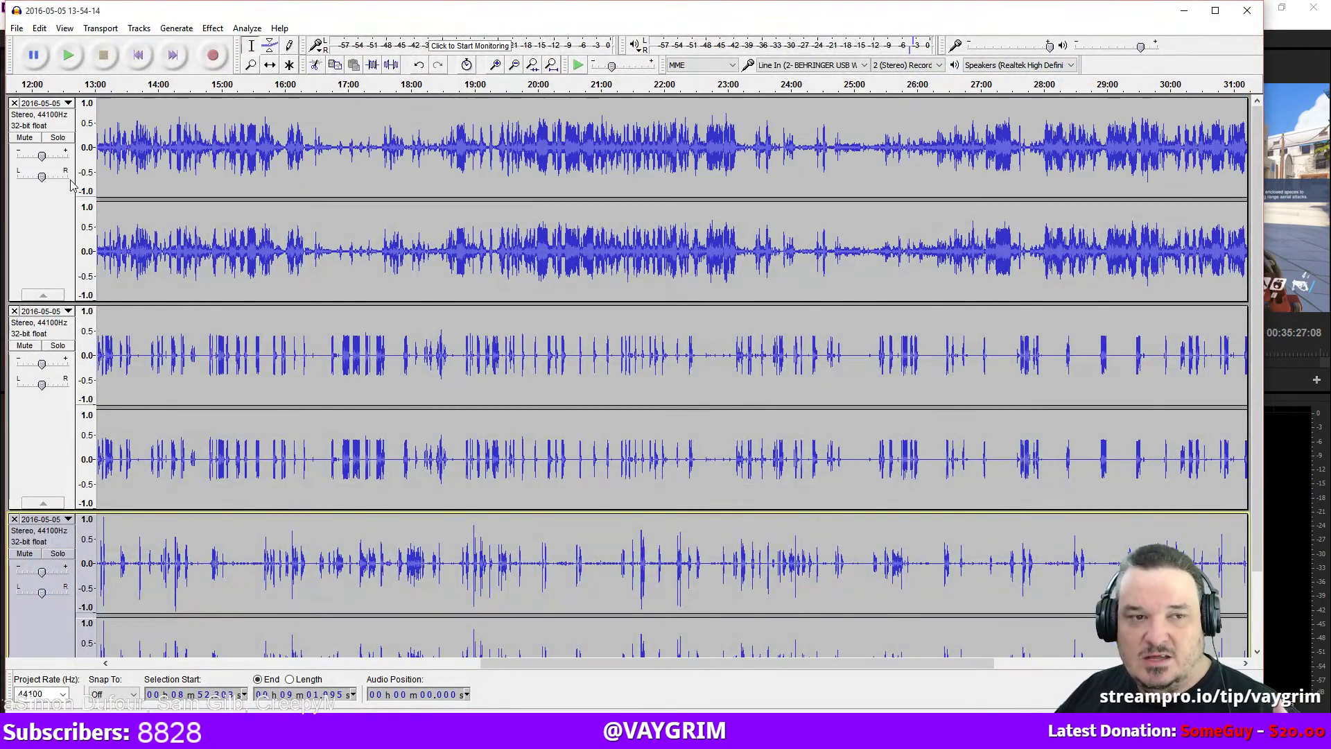
pyautogui.click(61, 447)
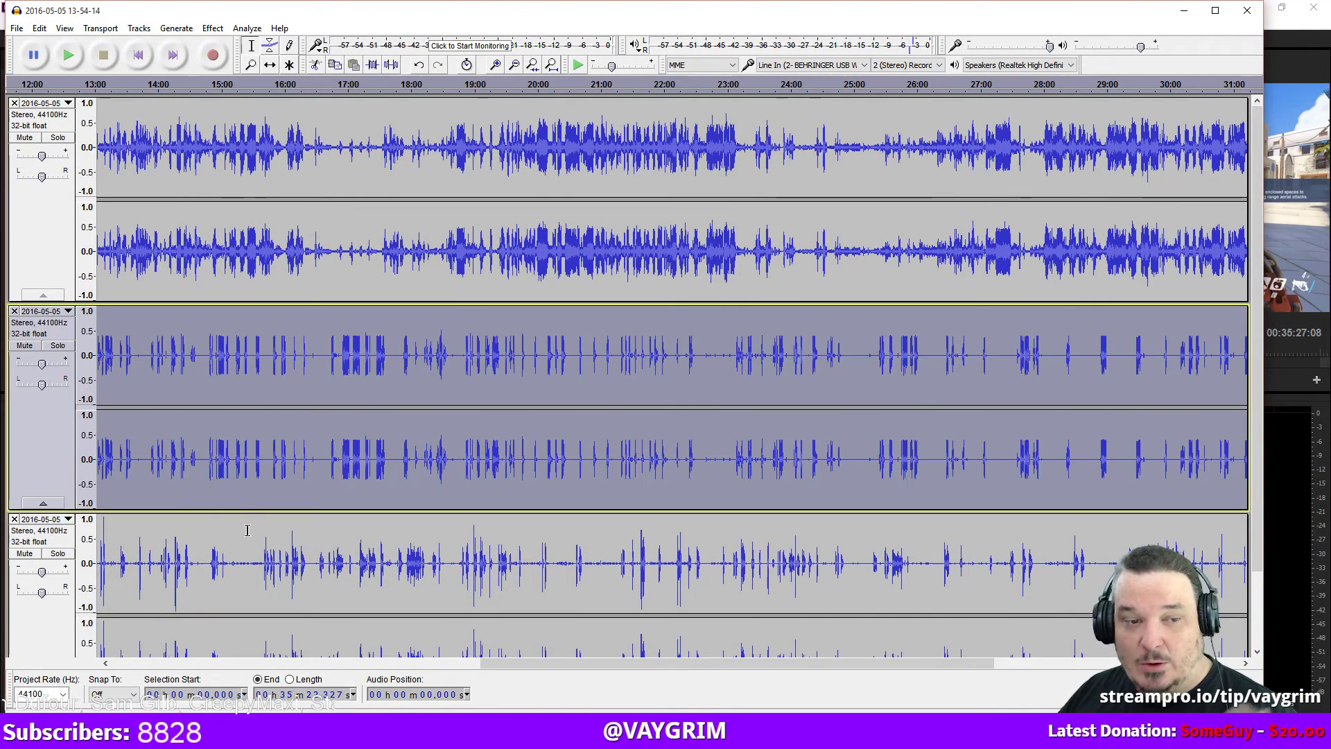
pyautogui.moveTo(552, 666); pyautogui.dragTo(125, 668)
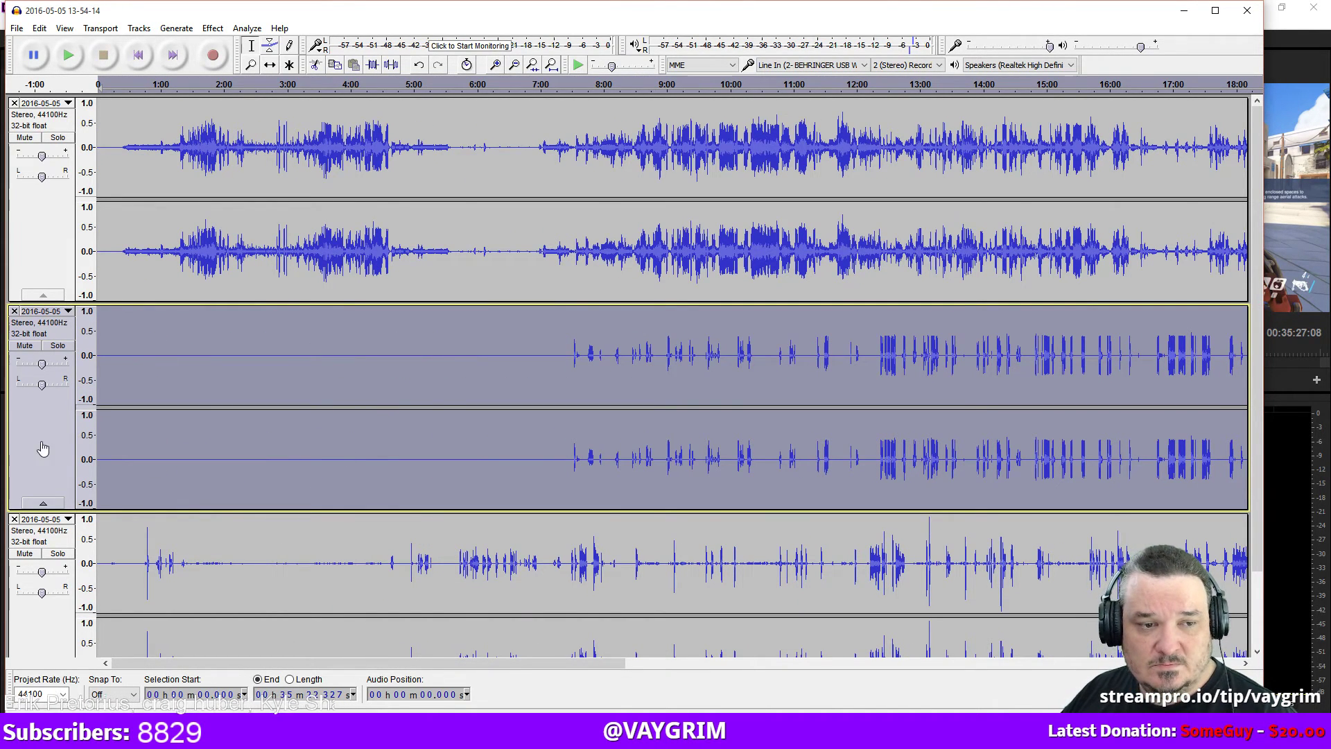
pyautogui.hotkey('ctrl', 'shift', 'Down')
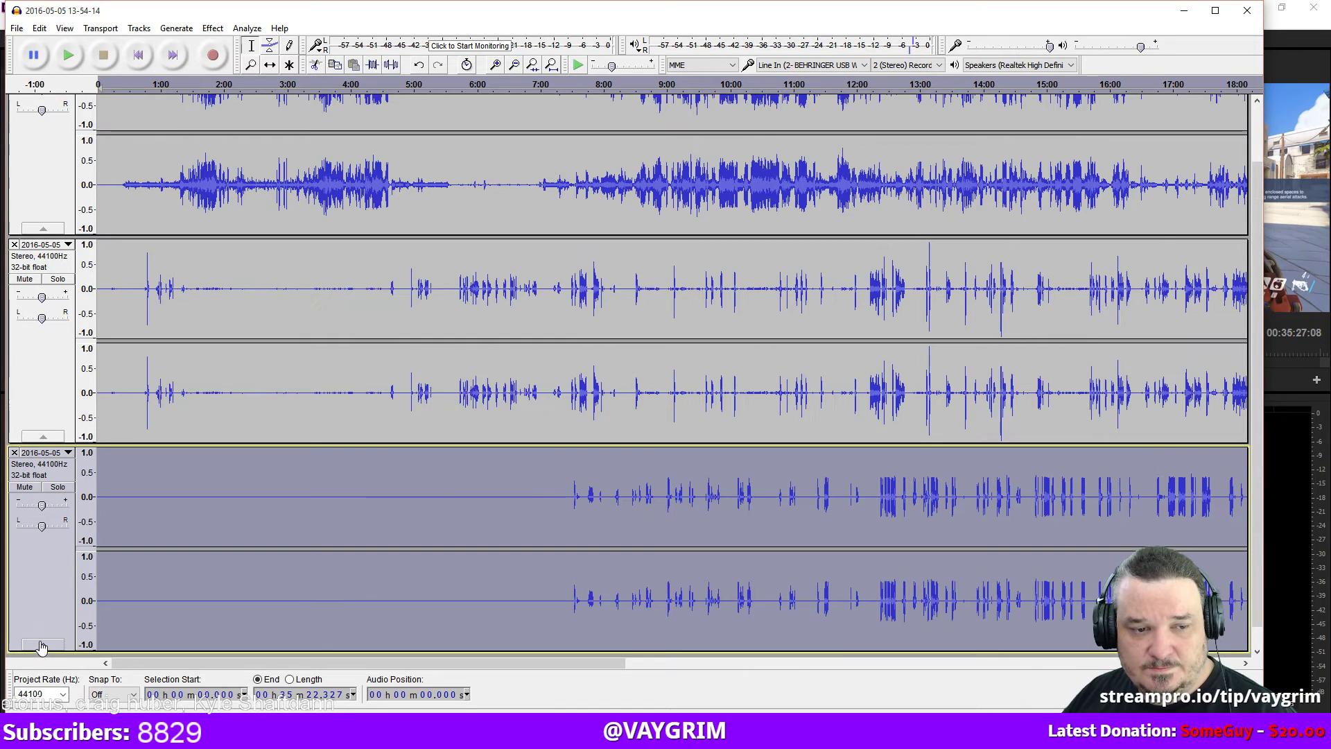
# Select the entire first stereo track and review the project's save and export commands without running any.
pyautogui.scroll(1, 81, 426)
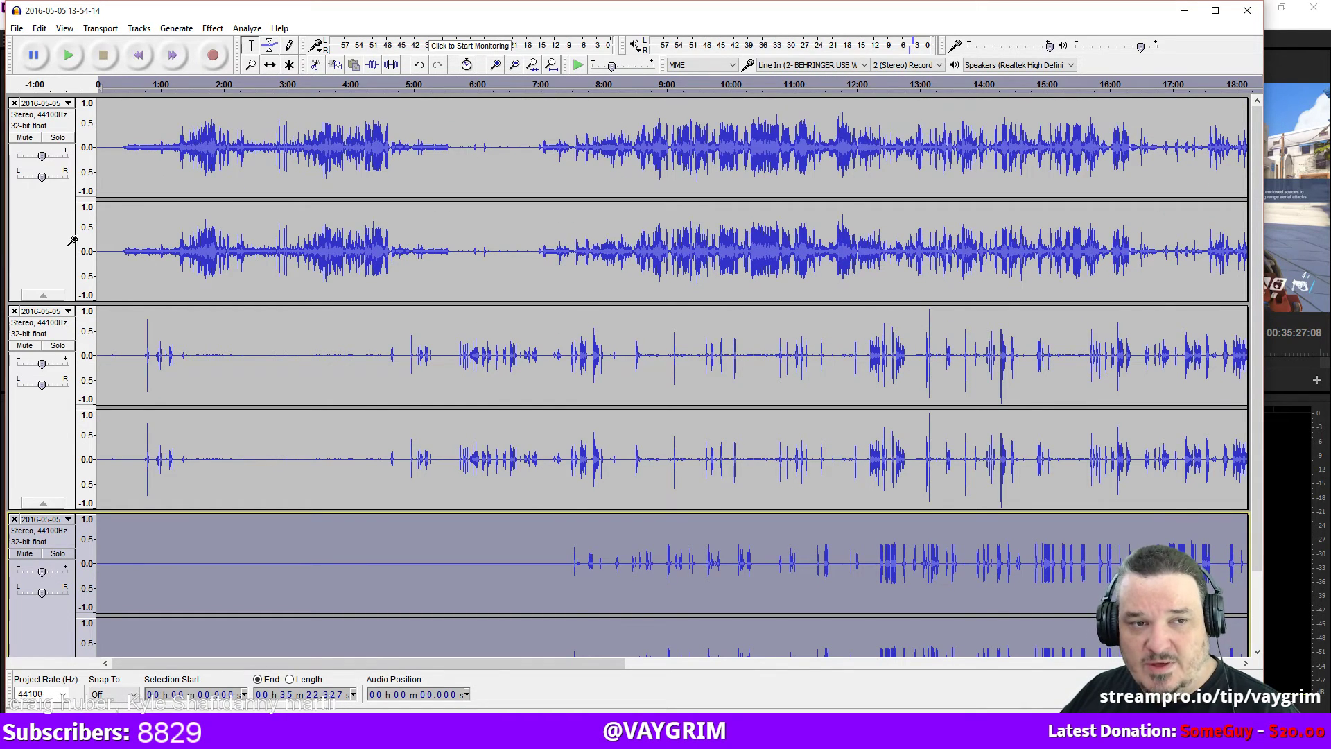
pyautogui.click(51, 248)
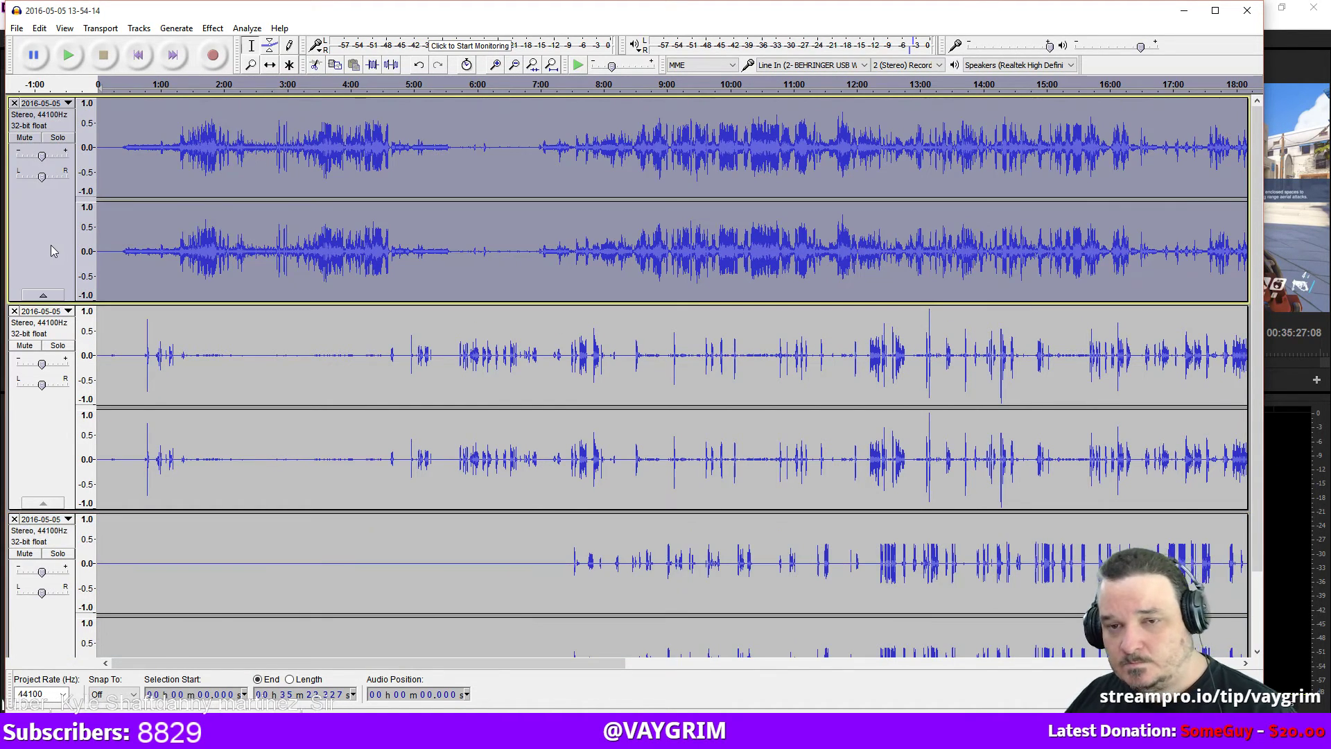
pyautogui.click(17, 28)
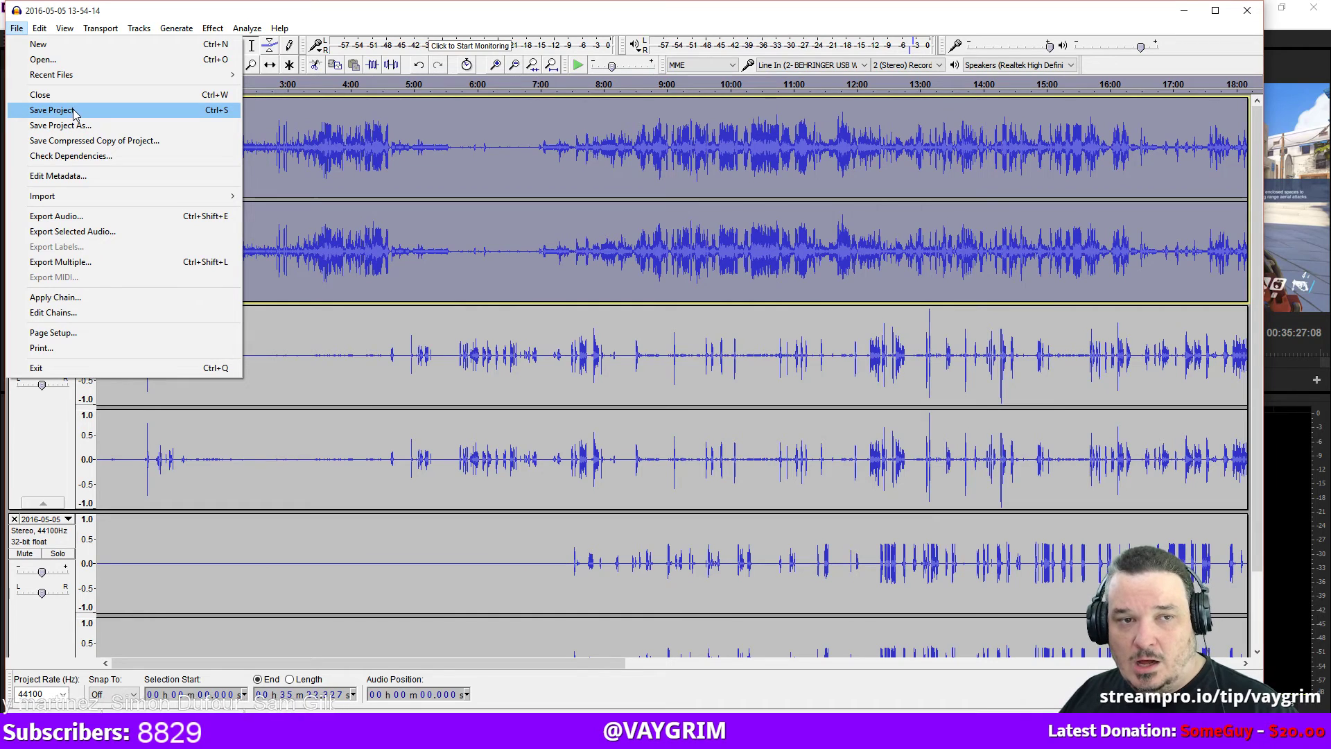
pyautogui.click(391, 18)
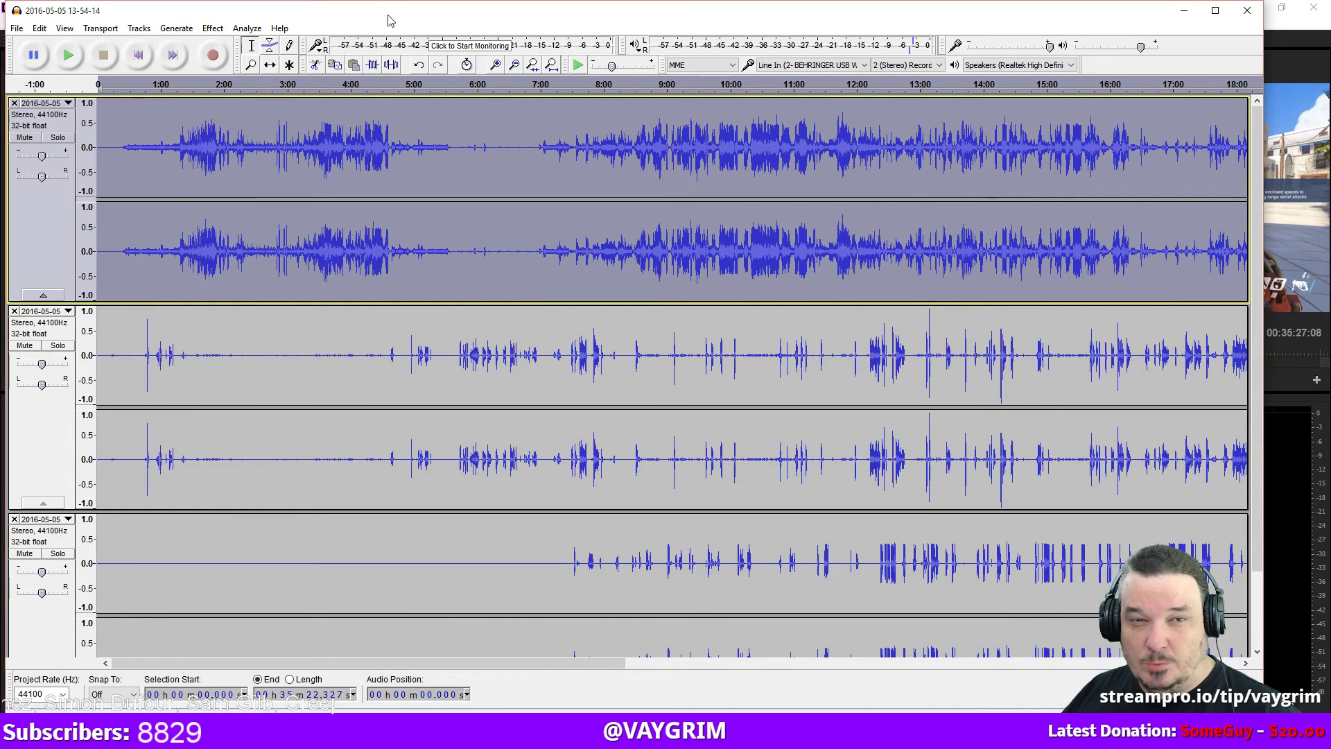